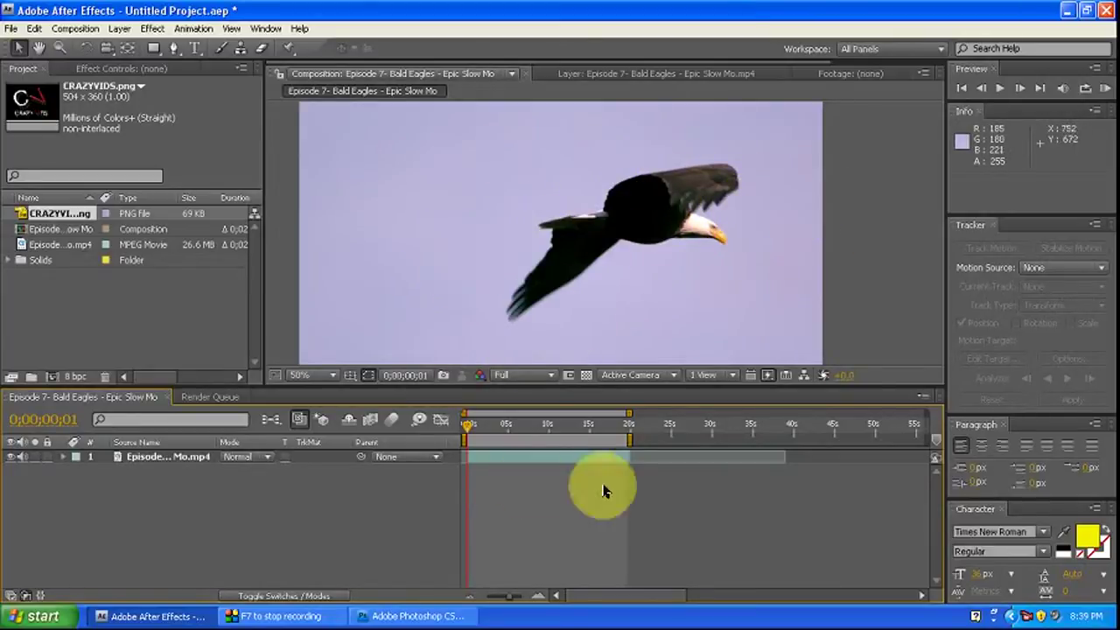
Zoom the Composition viewer to 200% on the eagle's head and select the eagle footage layer.
scroll(538, 187, "up", 1)
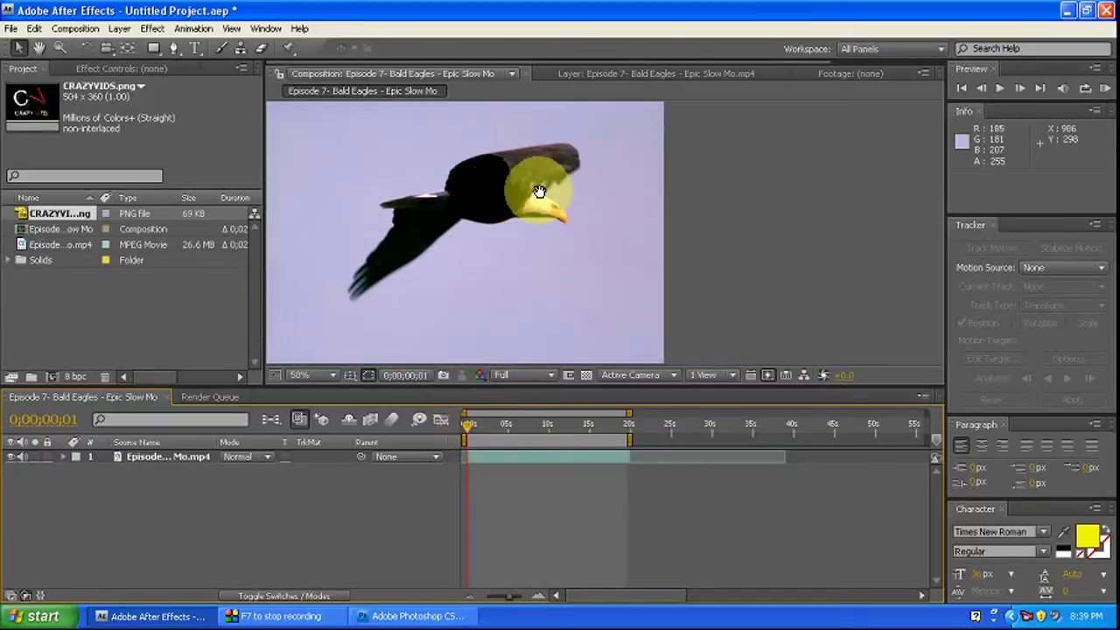
scroll(537, 196, "up", 1)
left_click_drag(487, 195, 630, 245)
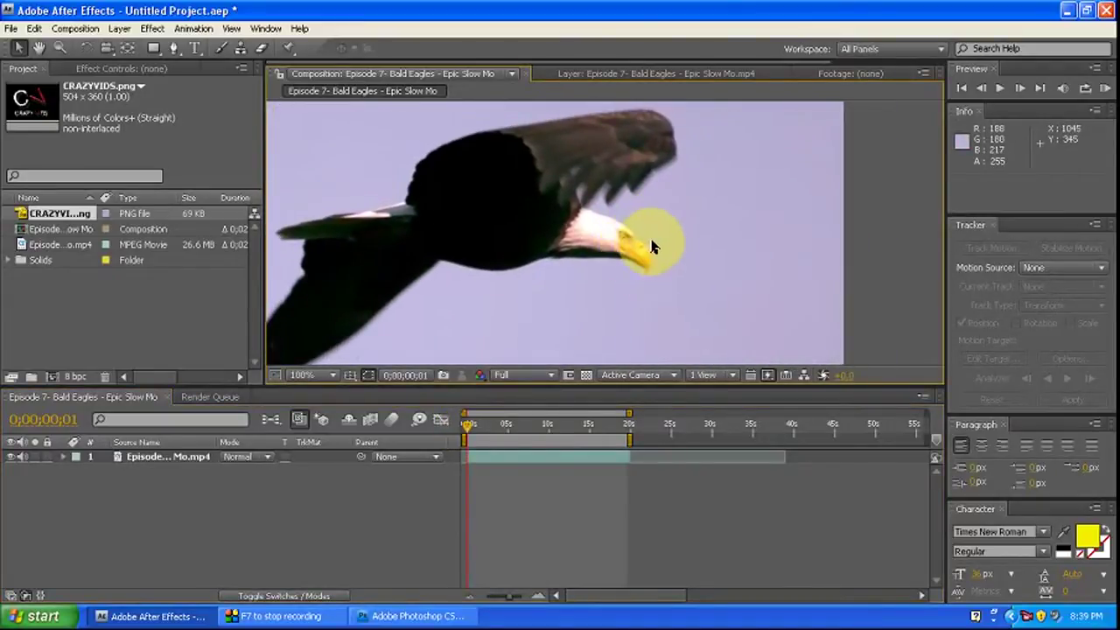
scroll(628, 232, "up", 1)
scroll(613, 226, "up", 1)
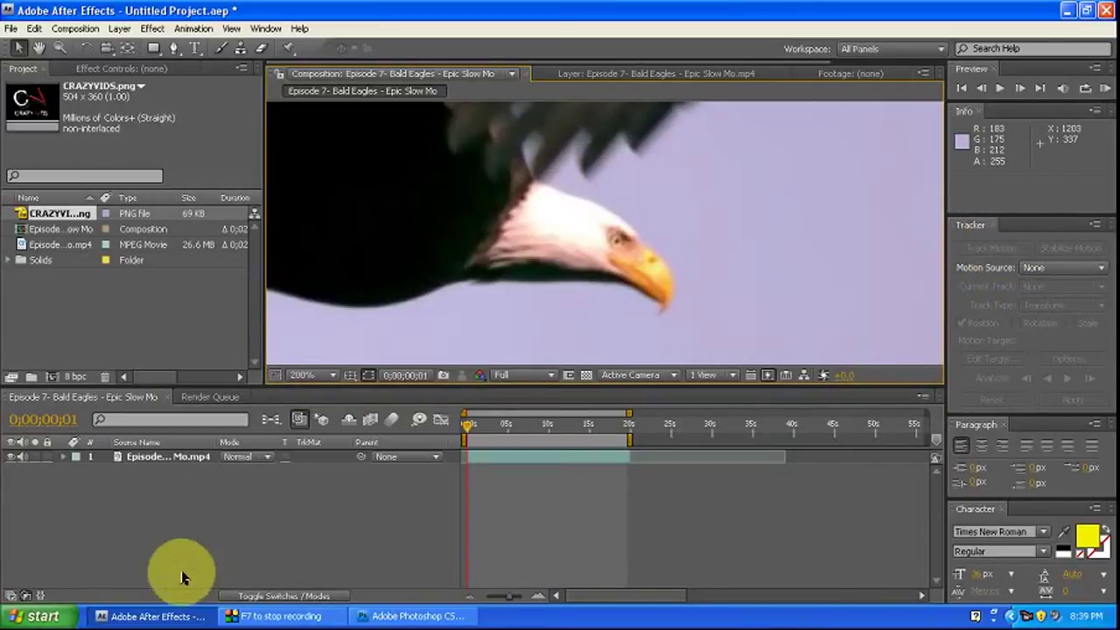
left_click(191, 461)
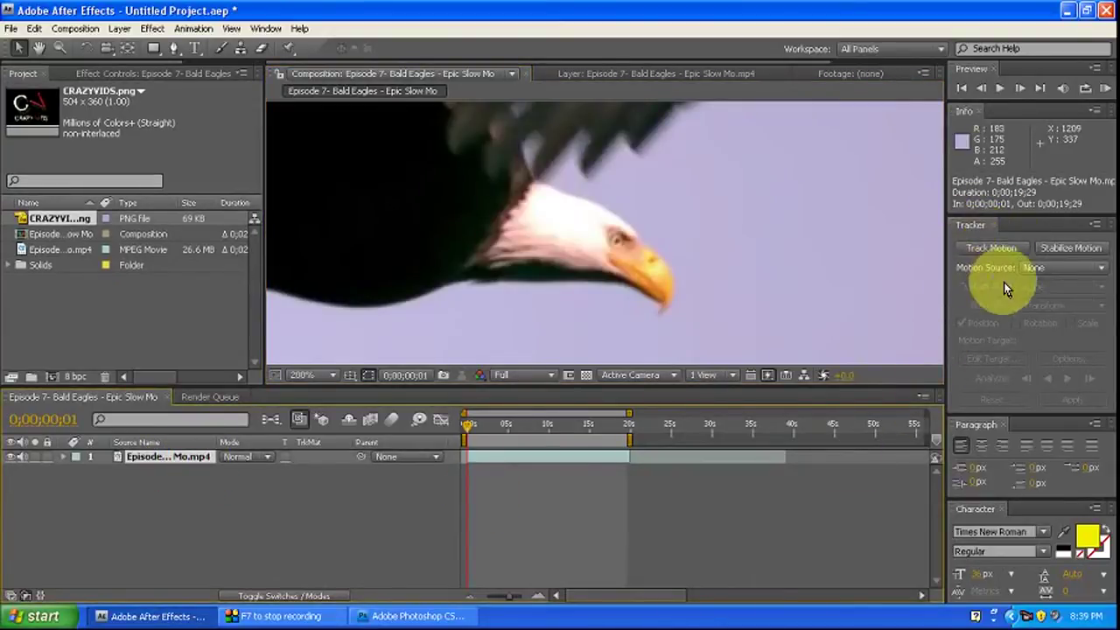
left_click(267, 29)
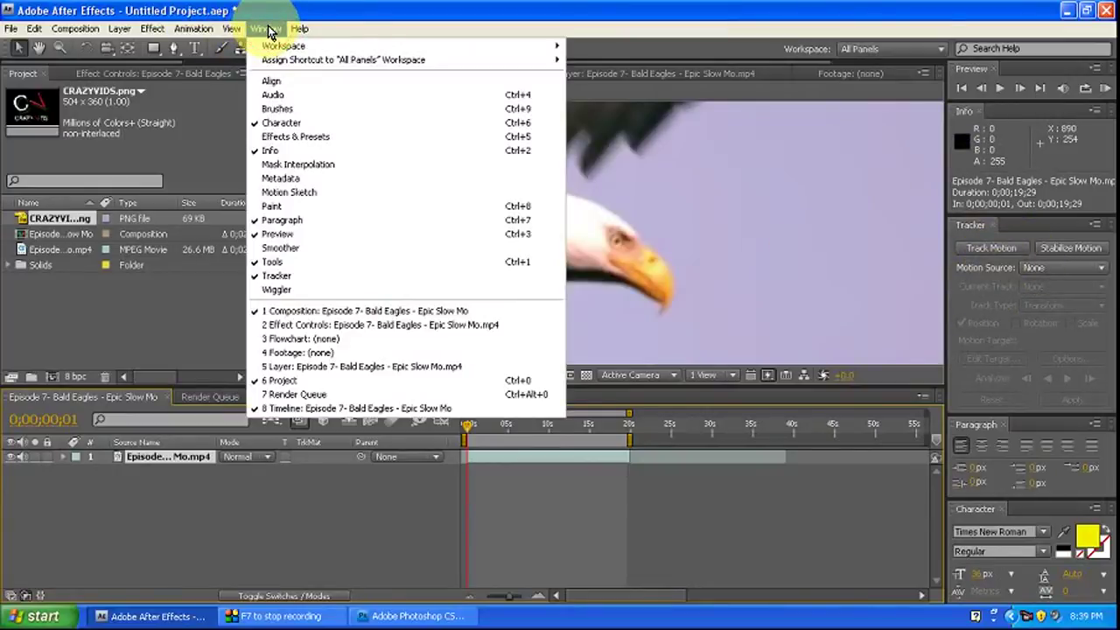
left_click(263, 276)
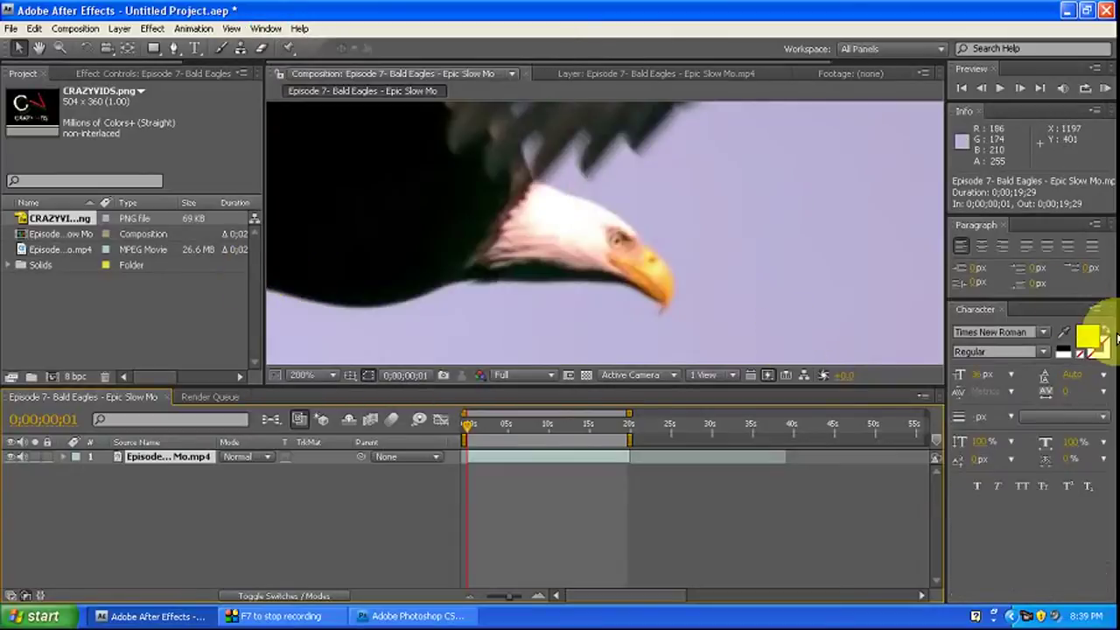
left_click(267, 29)
left_click(270, 276)
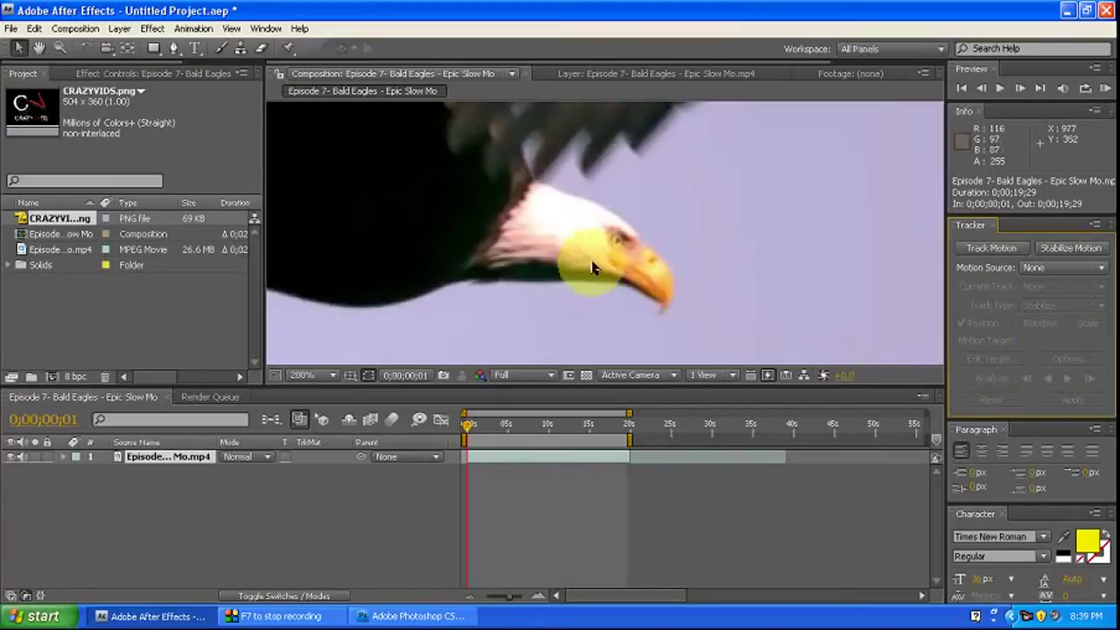
Start Track Motion on the eagle footage and frame the eagle's head in the Layer panel.
left_click(998, 248)
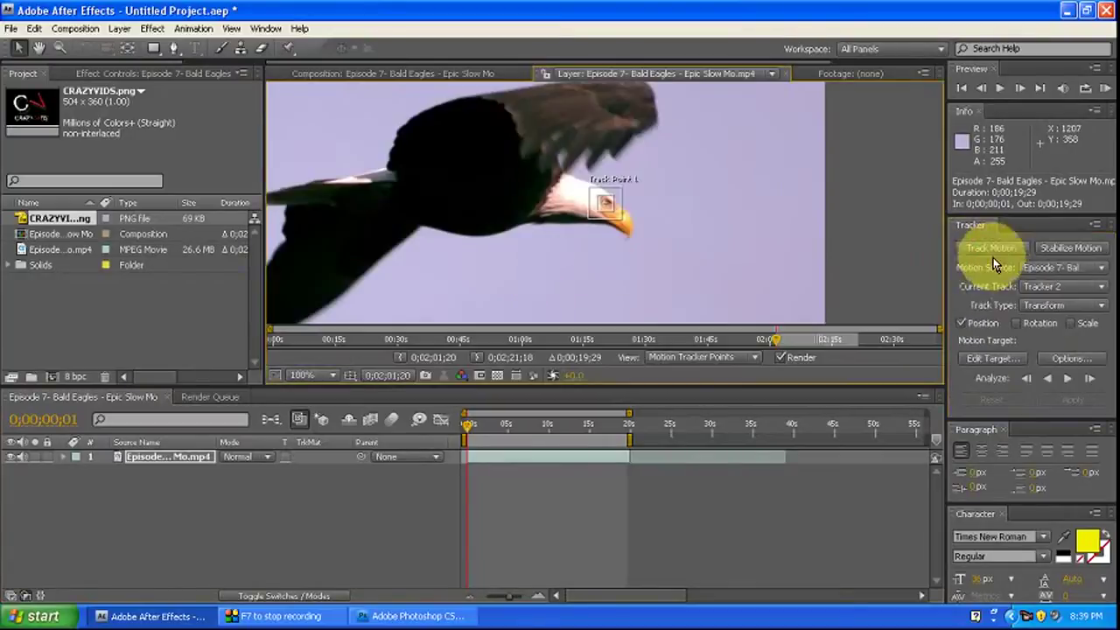
mouse_move(620, 196)
left_mouse_down()
mouse_move(585, 186)
mouse_move(560, 247)
left_mouse_up()
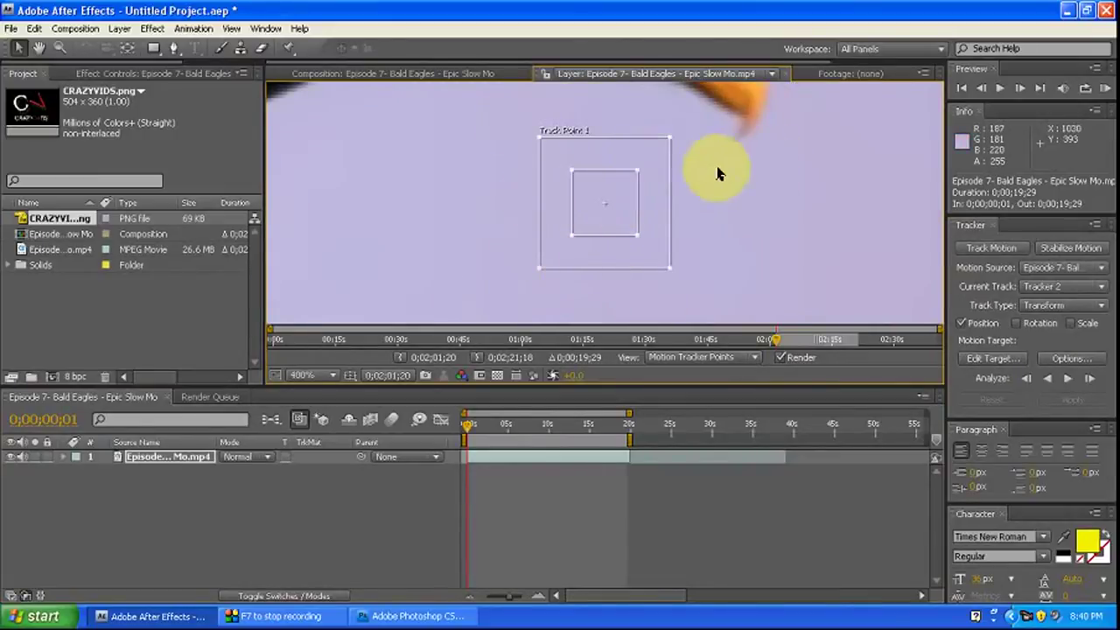
mouse_move(718, 173)
left_mouse_down()
mouse_move(655, 242)
mouse_move(586, 270)
left_mouse_up()
scroll(637, 213, "down", 2)
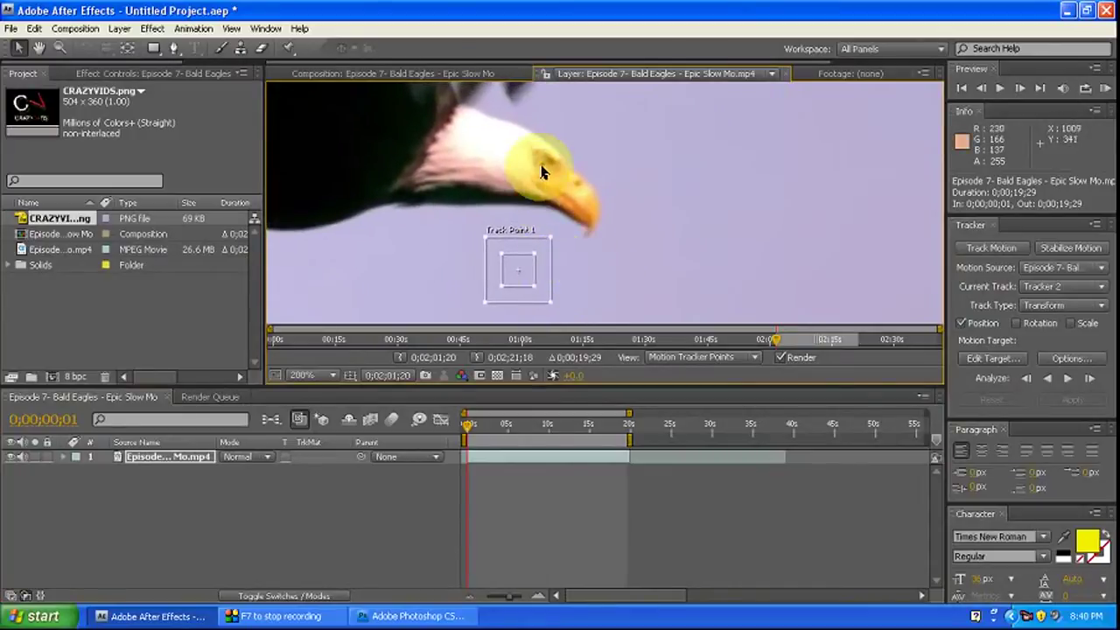
left_click_drag(590, 175, 726, 201)
scroll(706, 249, "down", 2)
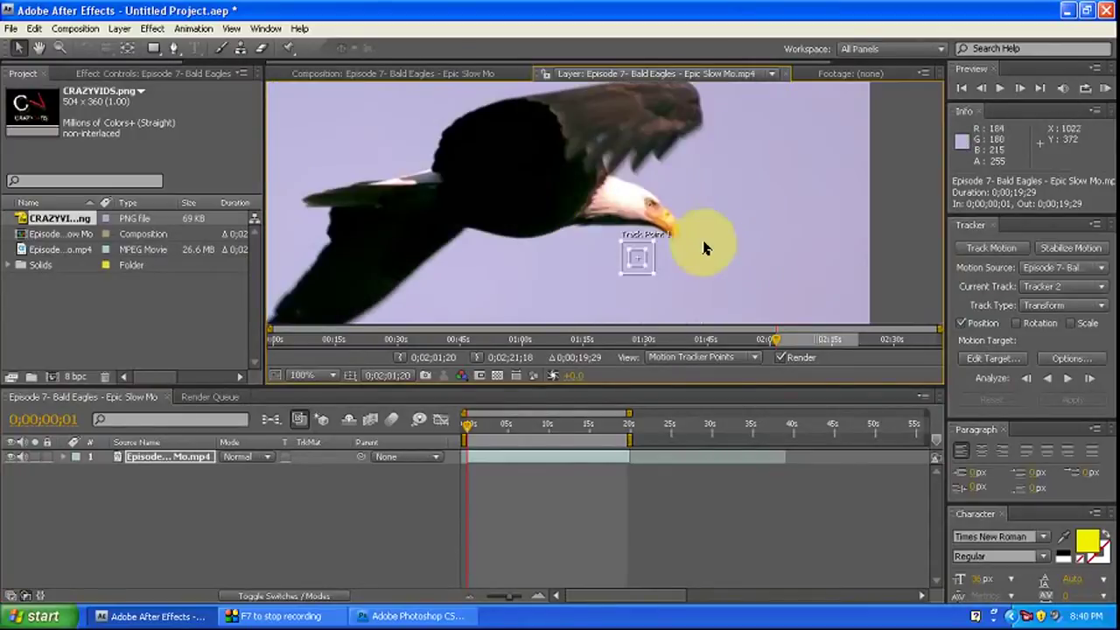
scroll(706, 248, "up", 2)
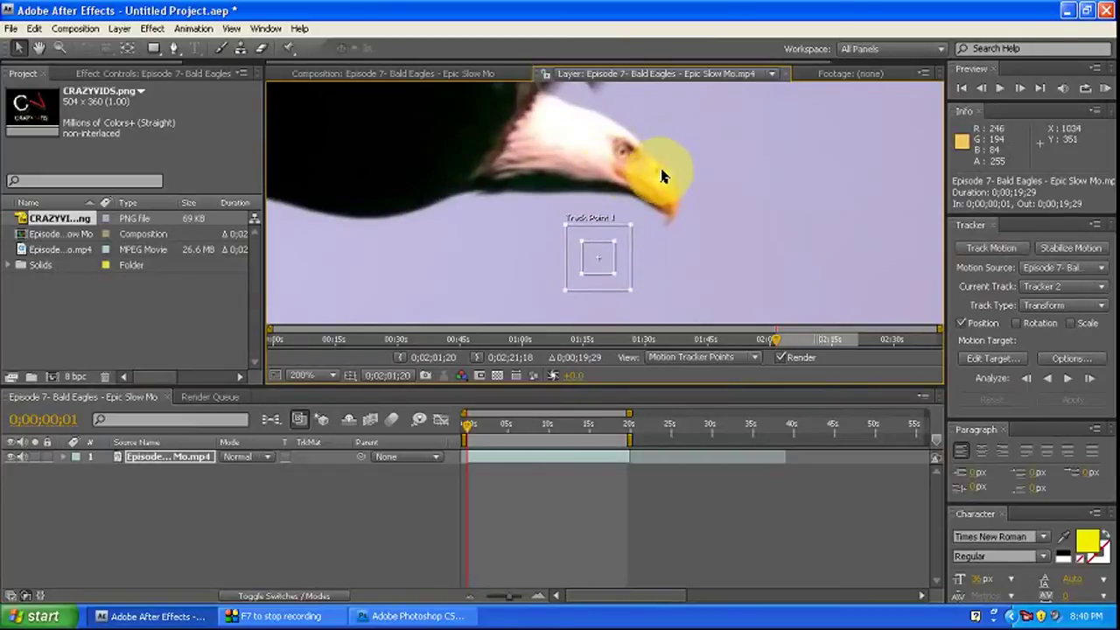
scroll(622, 198, "down", 2)
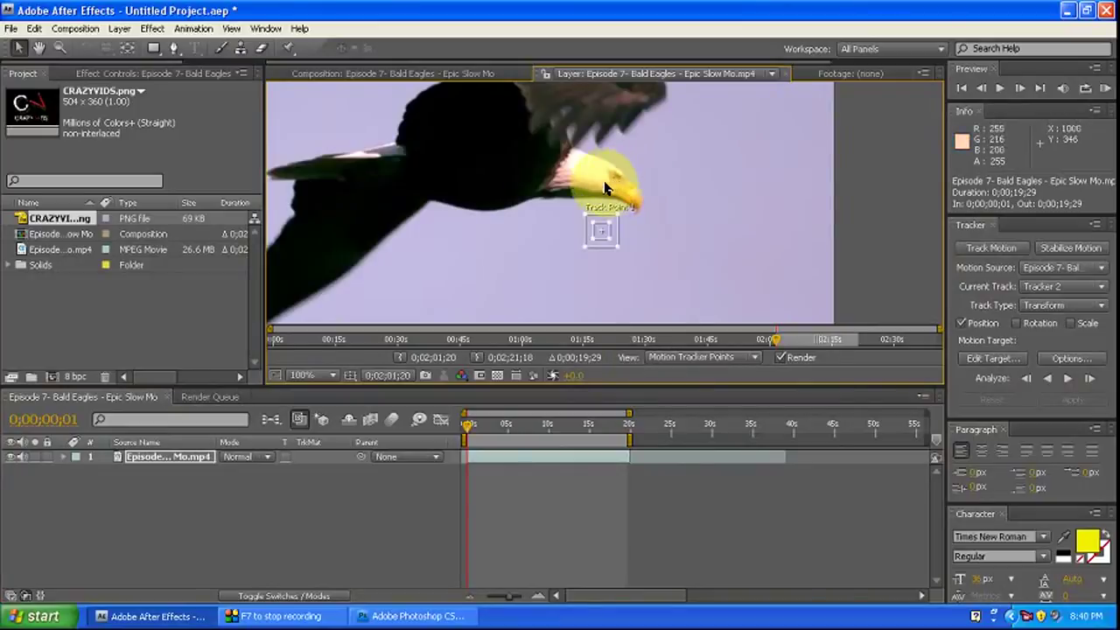
scroll(631, 201, "up", 1)
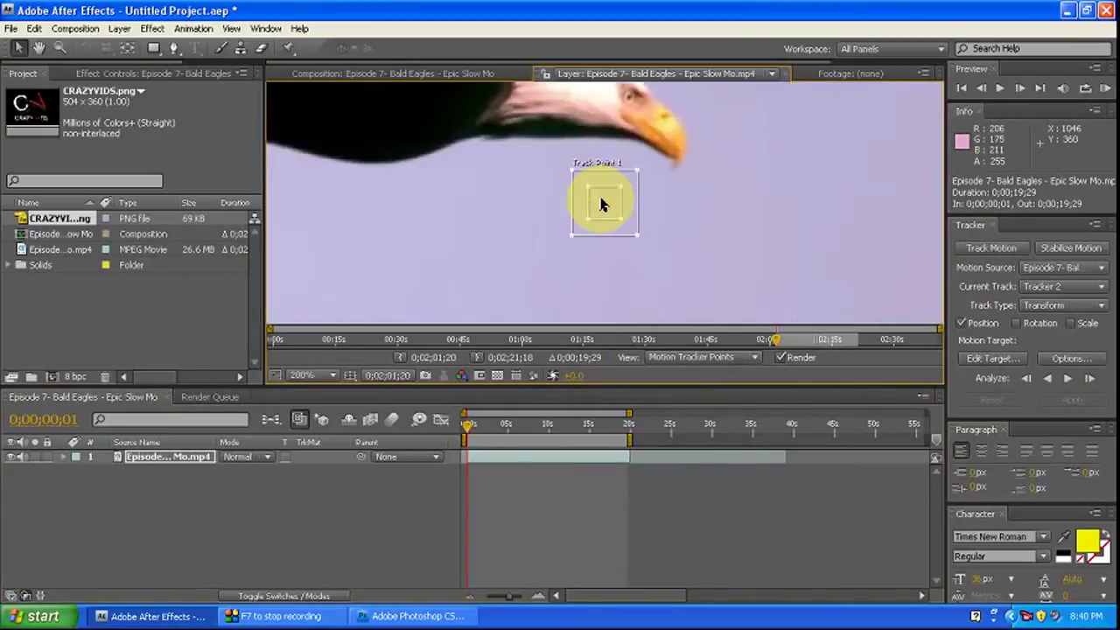
Drag Track Point 1 onto the eagle's eye.
mouse_move(601, 204)
left_mouse_down()
mouse_move(523, 286)
mouse_move(546, 250)
mouse_move(549, 260)
left_mouse_up()
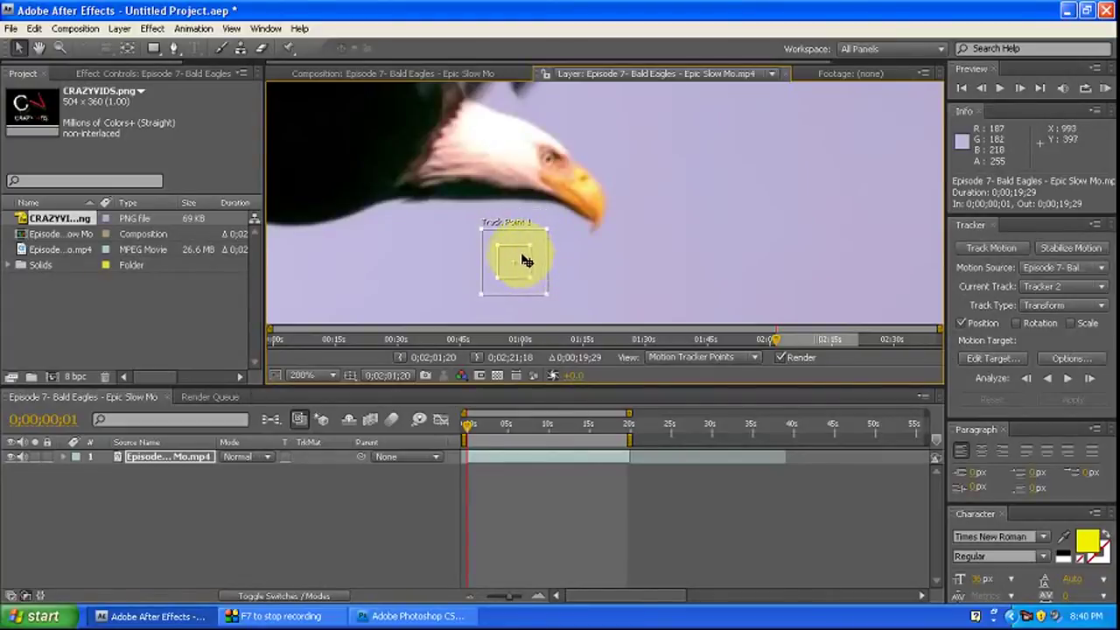
left_click_drag(524, 260, 544, 259)
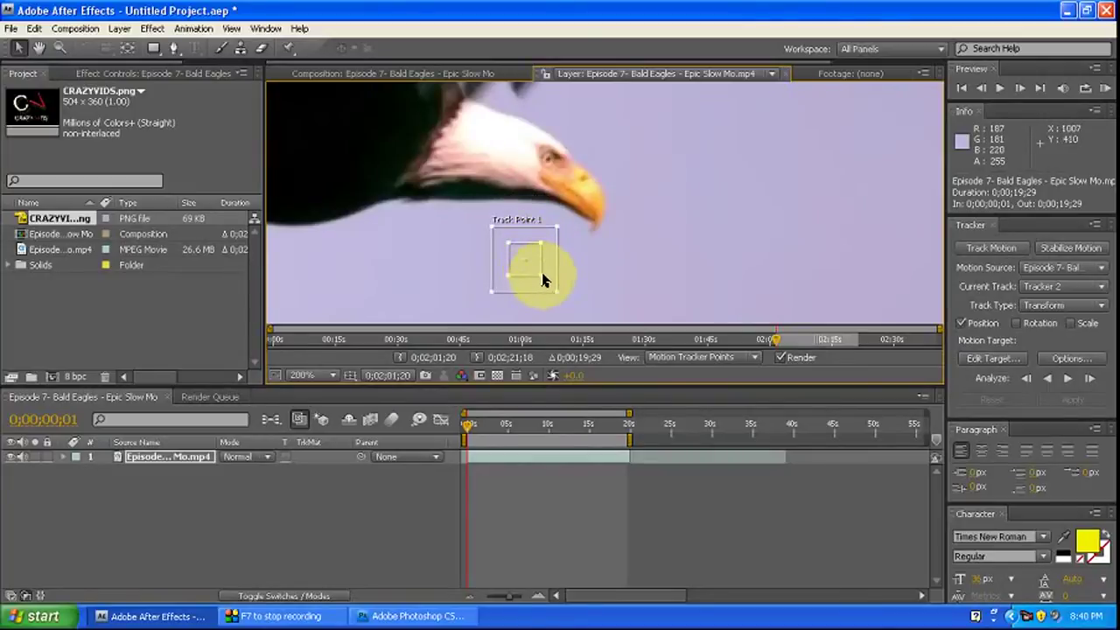
left_click_drag(549, 267, 557, 265)
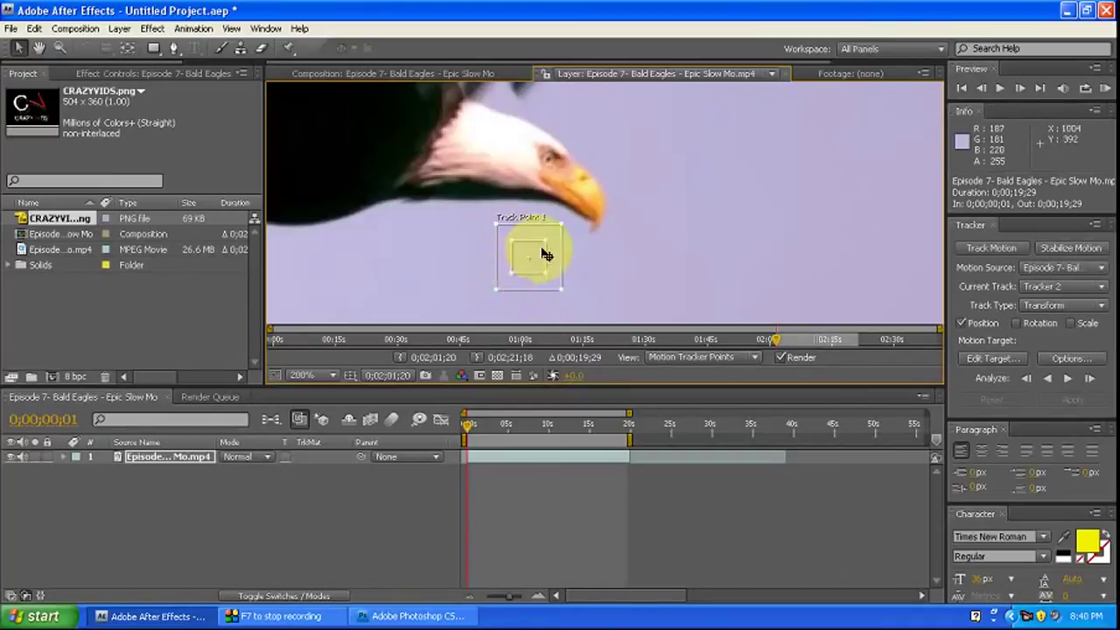
left_click_drag(540, 256, 560, 160)
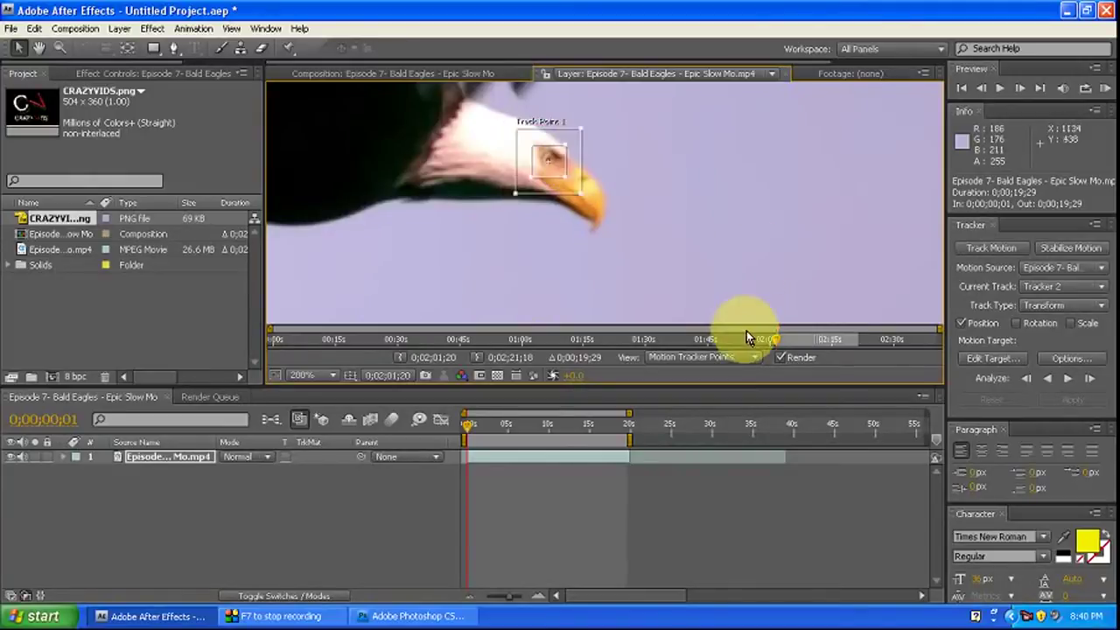
Check the track point at 800%, shrink its search box around the eye, and return to 100%.
scroll(563, 150, "up", 2)
scroll(563, 232, "up", 1)
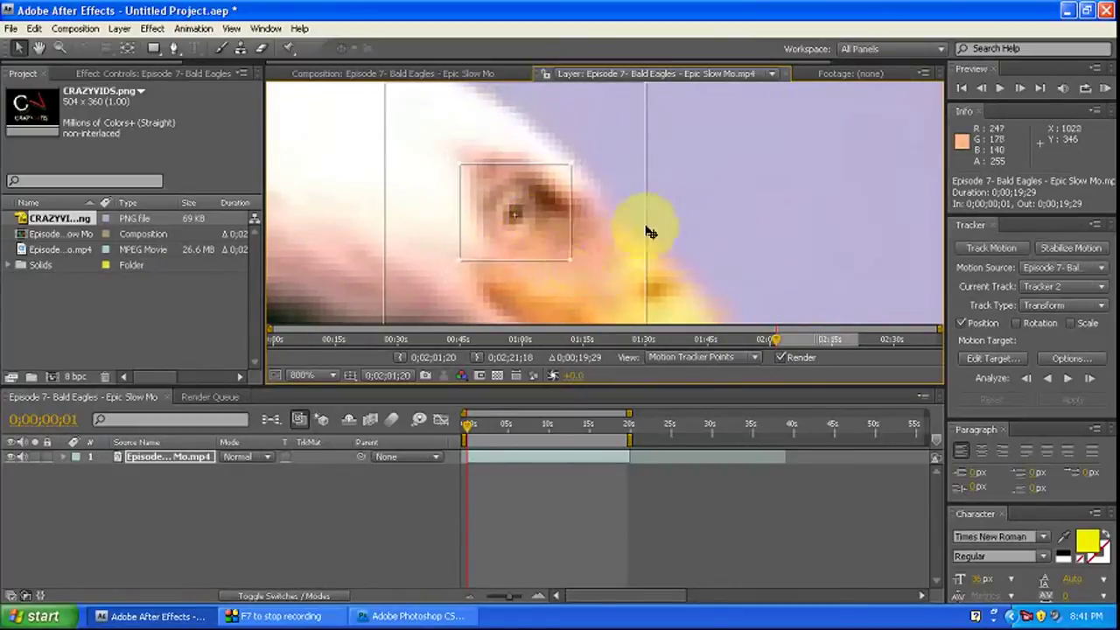
scroll(639, 241, "down", 2)
scroll(627, 252, "up", 1)
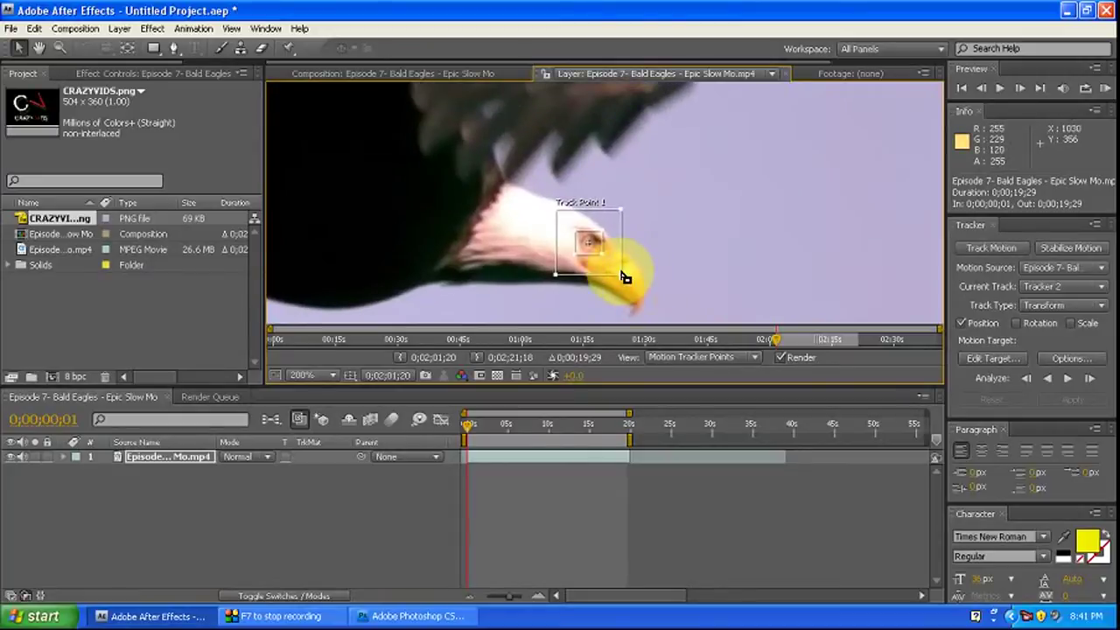
left_click_drag(620, 278, 613, 271)
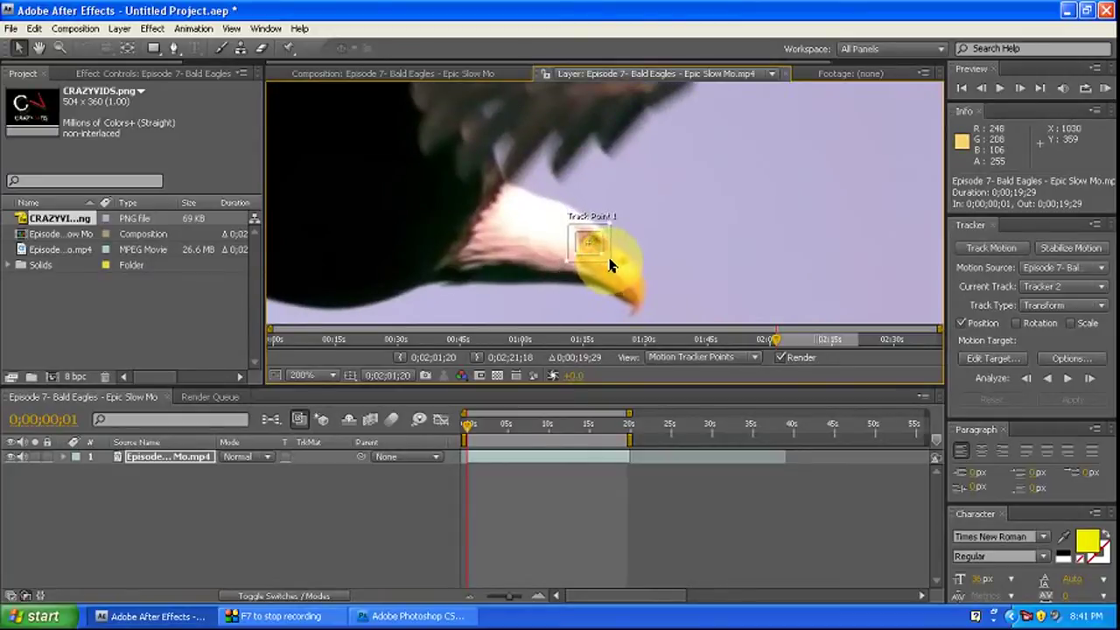
scroll(645, 250, "down", 1)
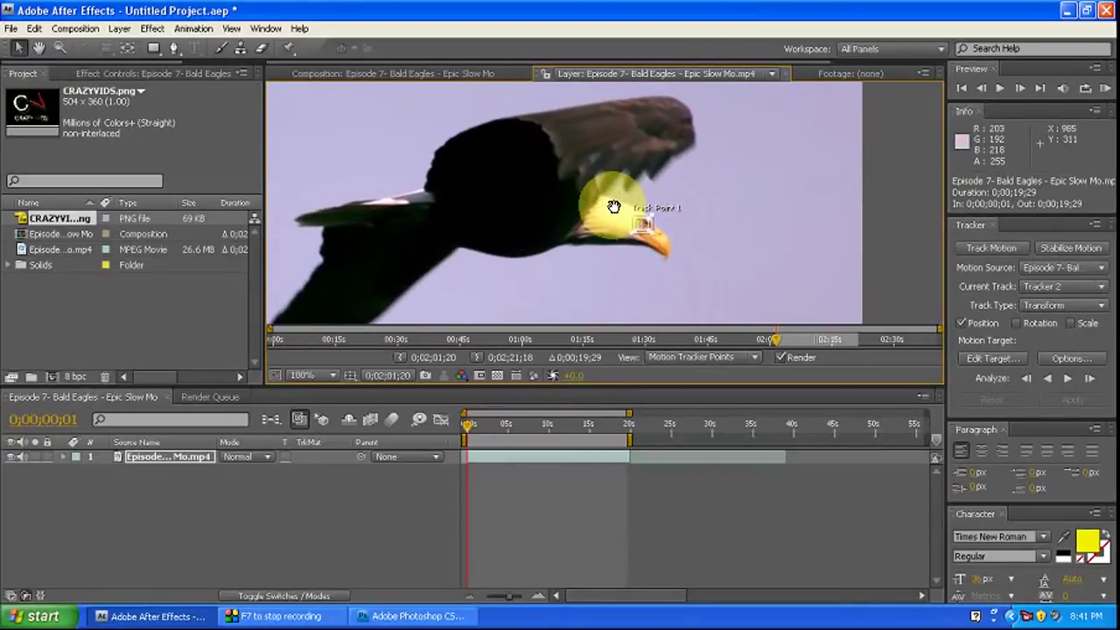
left_click_drag(665, 217, 617, 221)
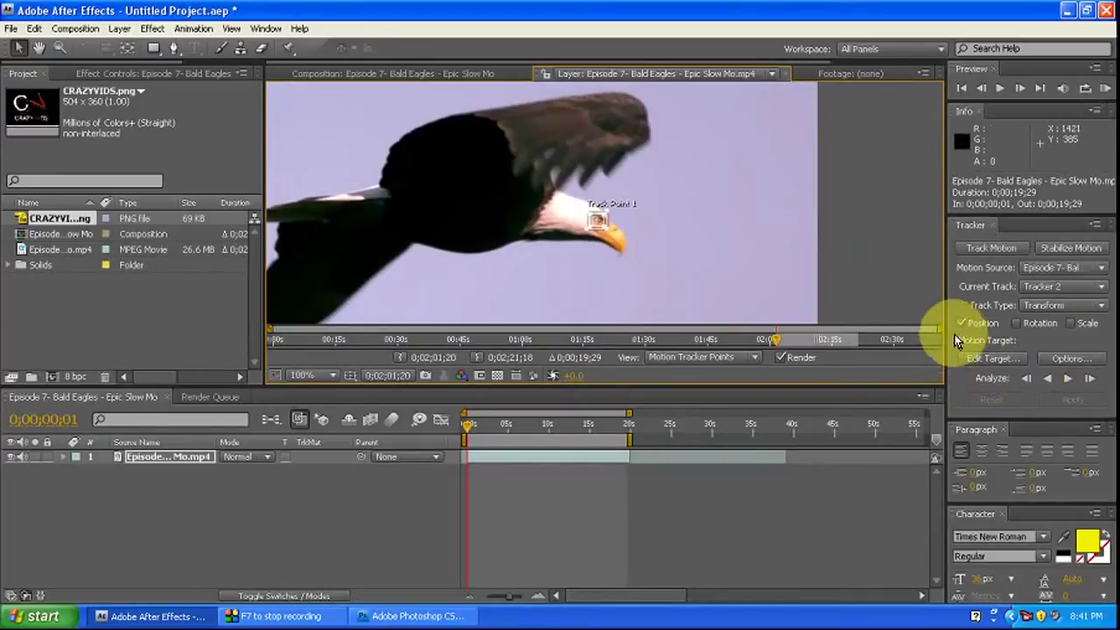
left_click_drag(629, 162, 633, 165)
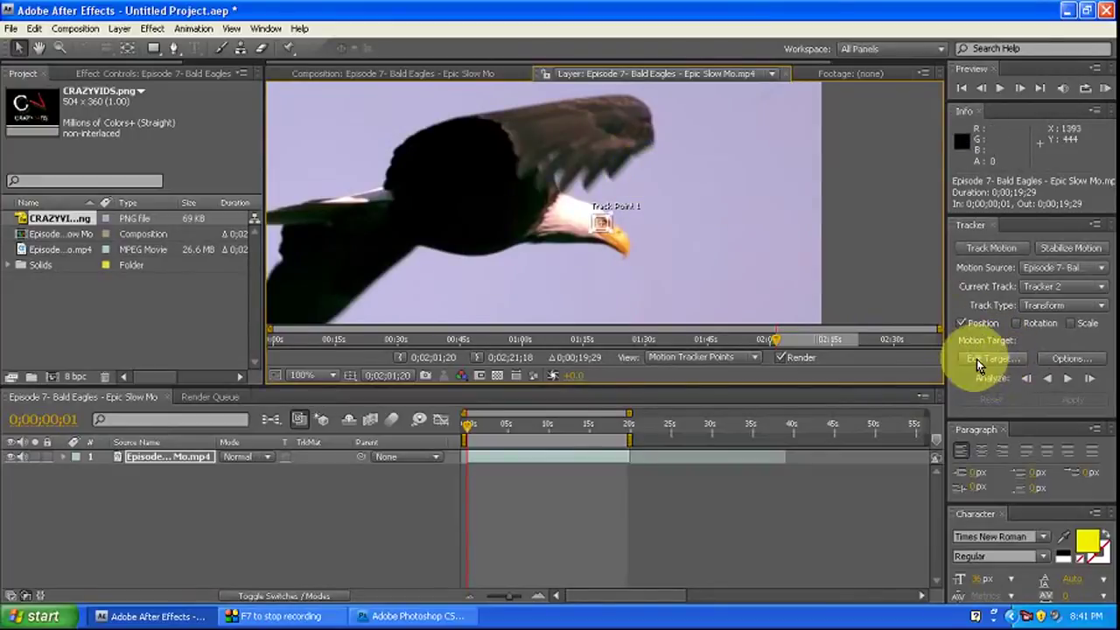
Add a new Null Object layer to the composition.
right_click(242, 500)
mouse_move(271, 497)
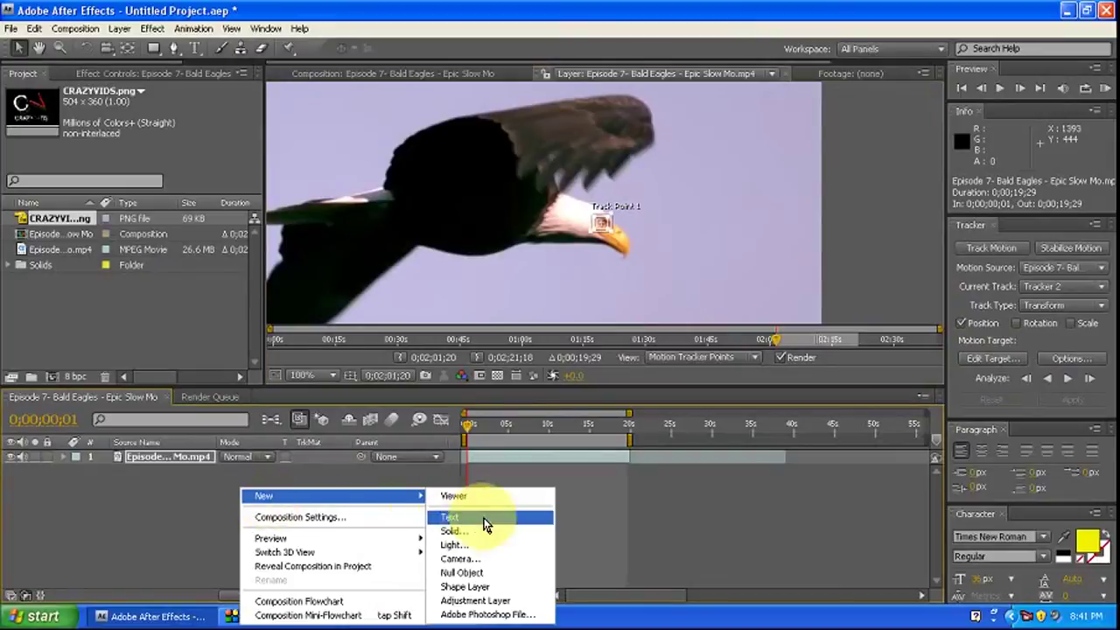
left_click(131, 499)
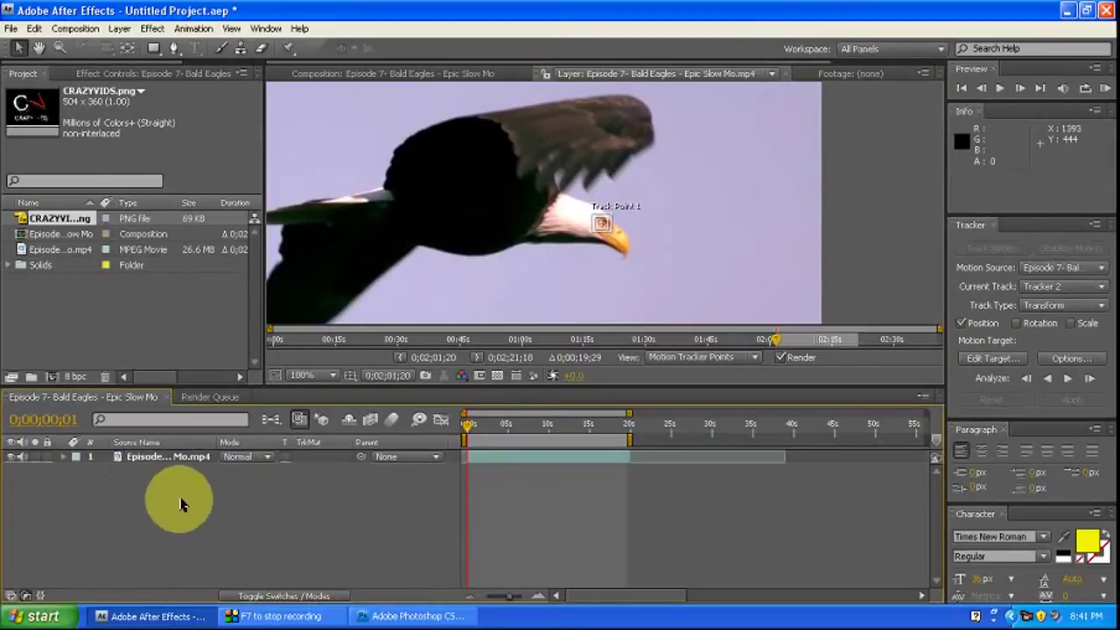
right_click(181, 504)
mouse_move(262, 497)
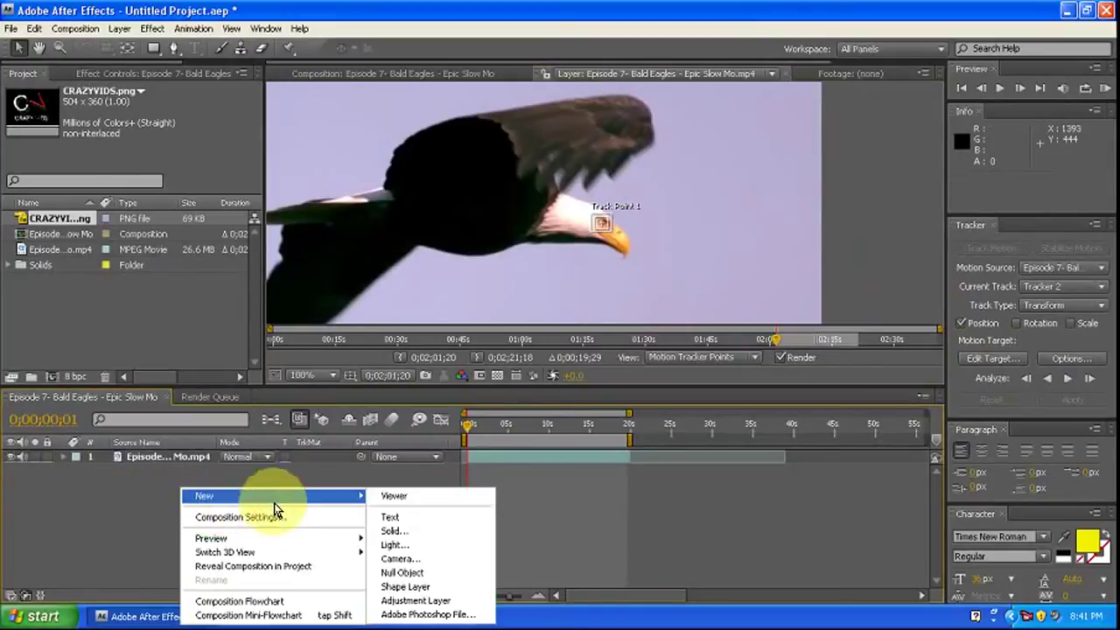
left_click(416, 574)
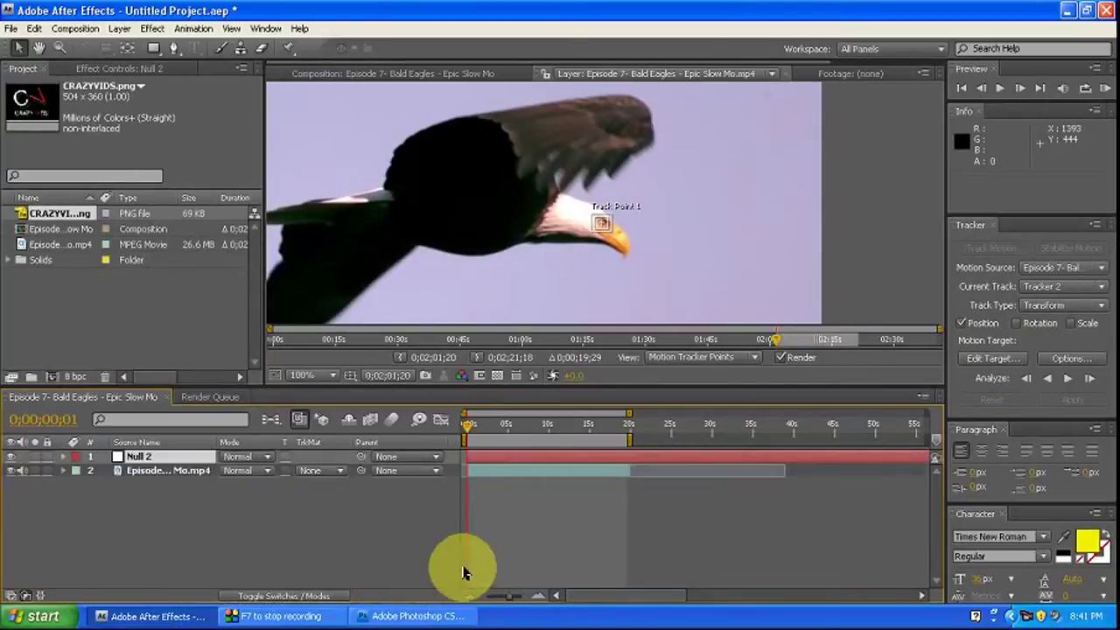
Rename Null 2 to 'track'.
right_click(166, 461)
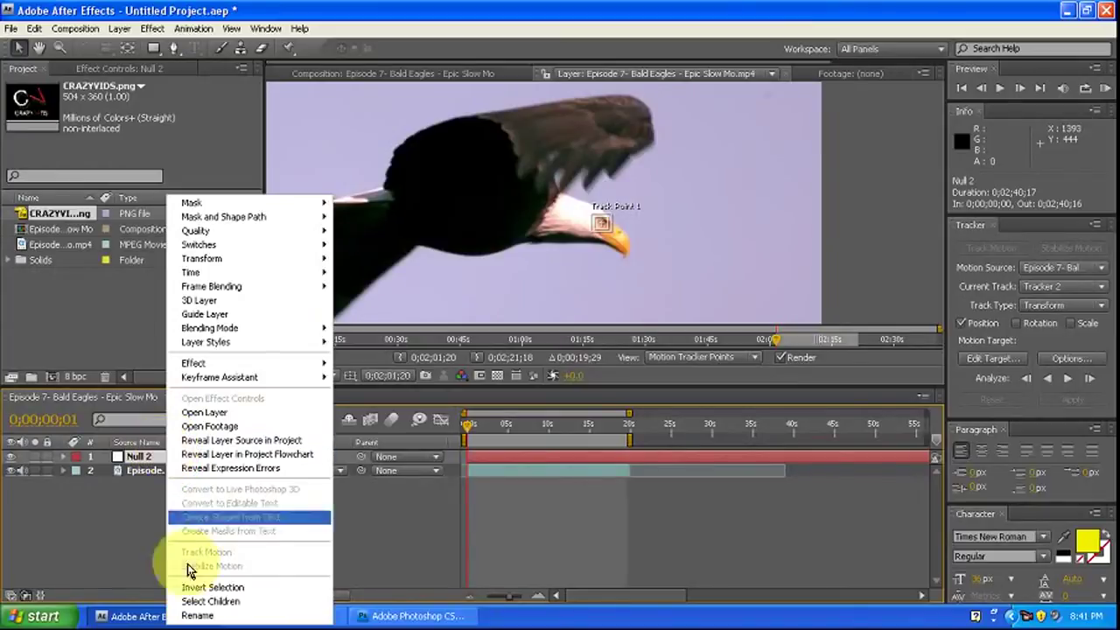
left_click(197, 616)
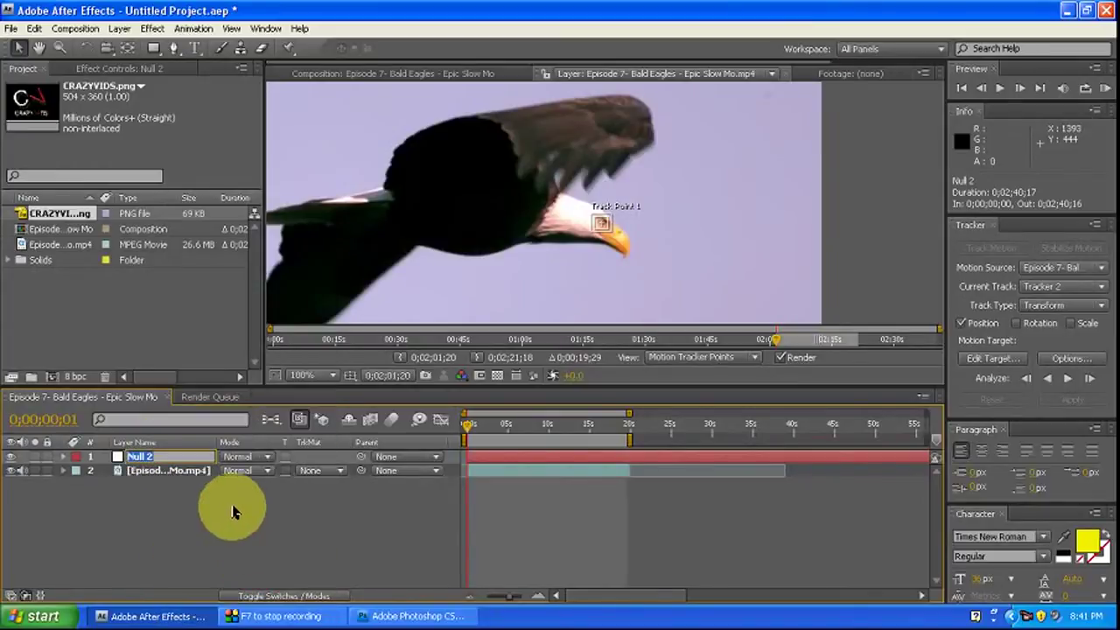
left_click(170, 456)
type("track")
left_click(167, 471)
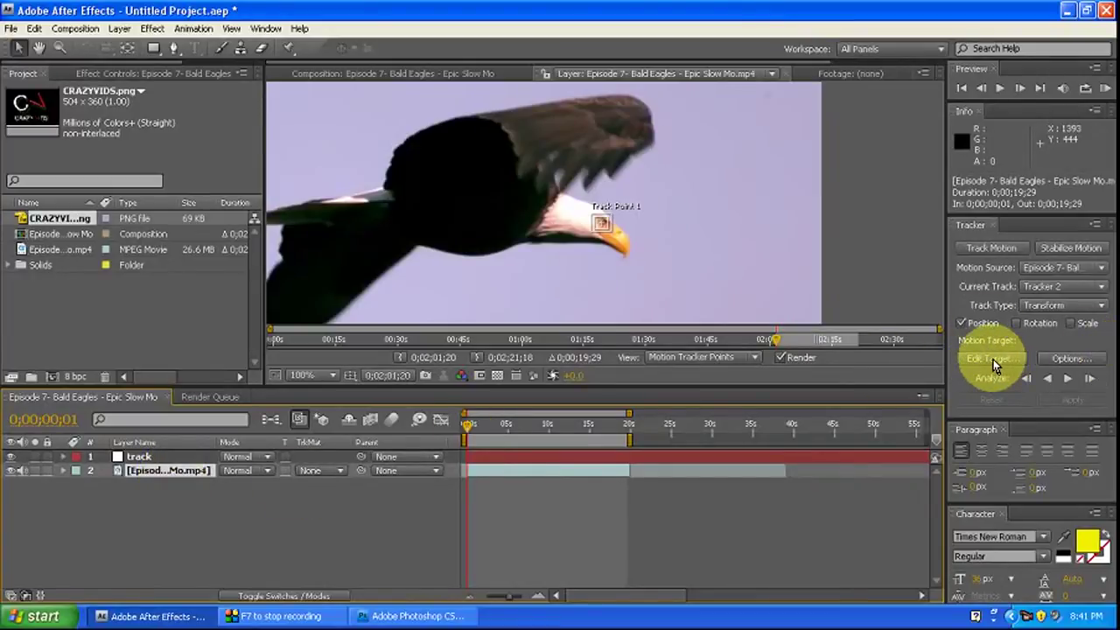
Choose the 'track' null as the Motion Target layer through Edit Target.
left_click(992, 360)
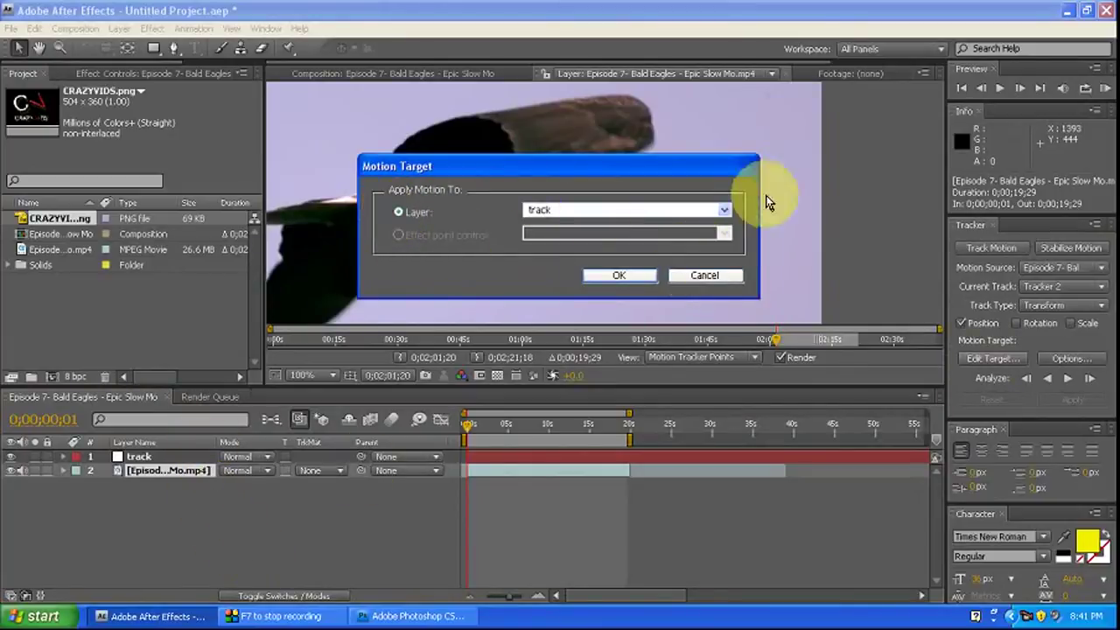
left_click(726, 211)
left_click(536, 215)
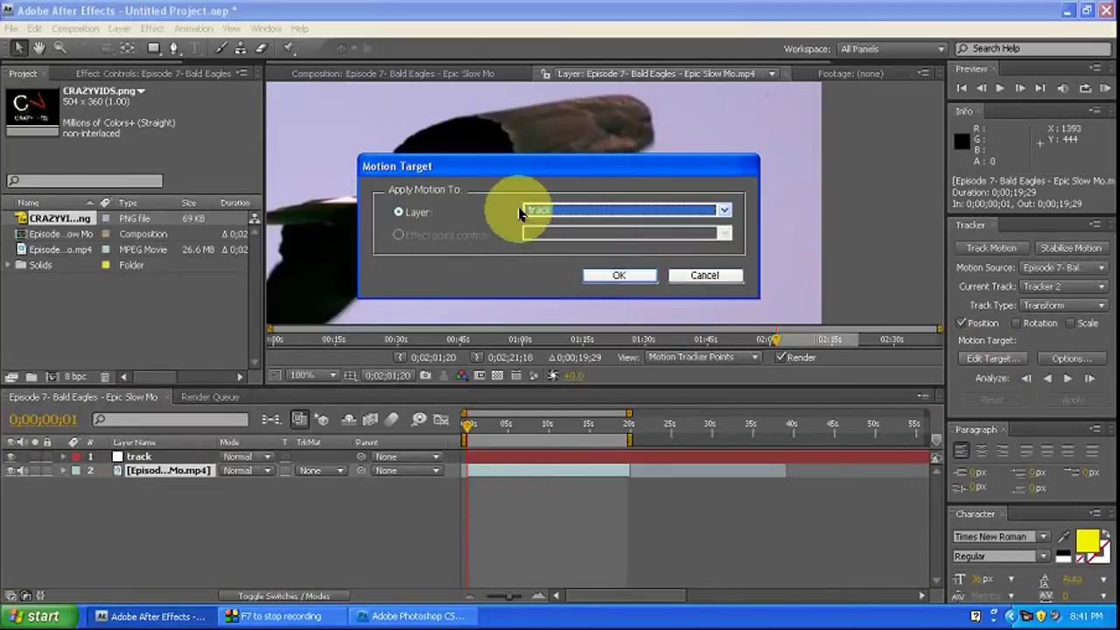
left_click(621, 276)
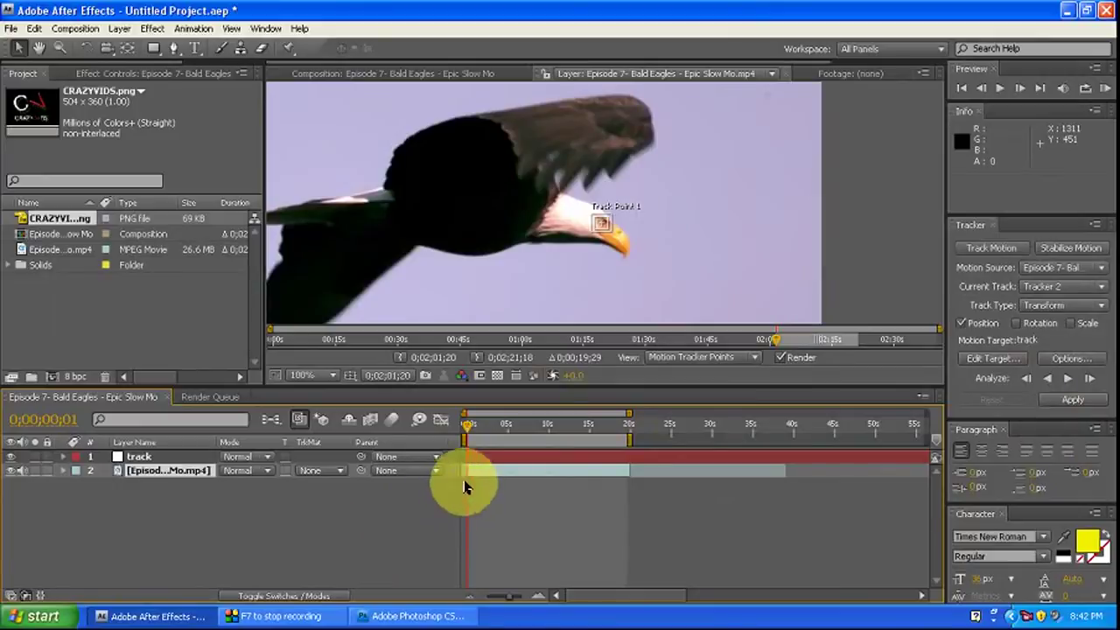
Analyze Track Point 1 forward through the clip, then stop the analysis.
left_click(1072, 379)
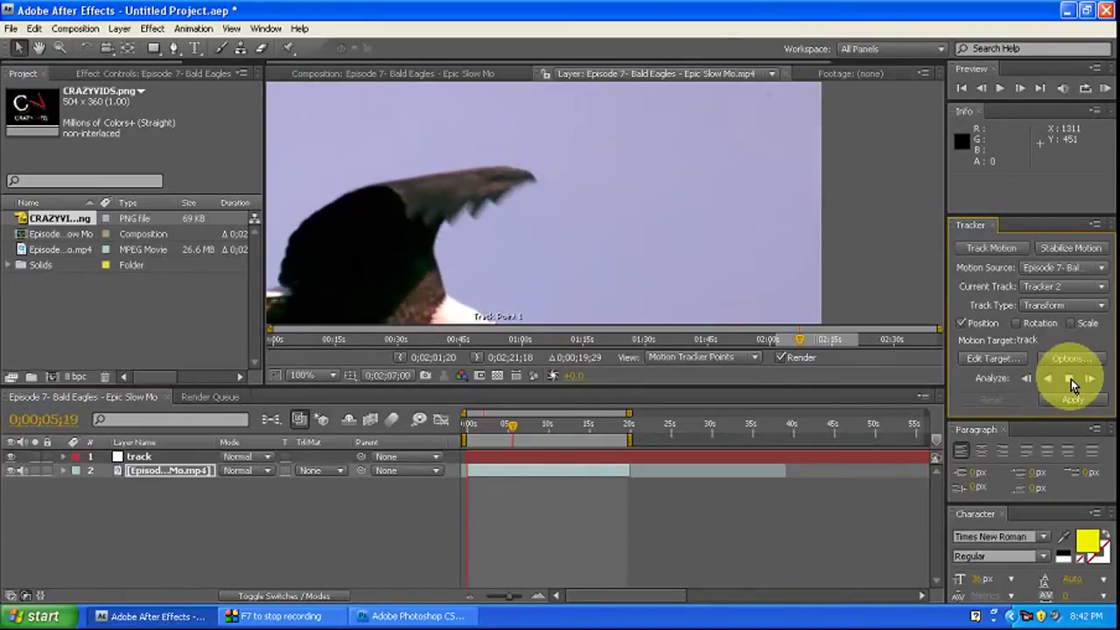
left_click(1069, 378)
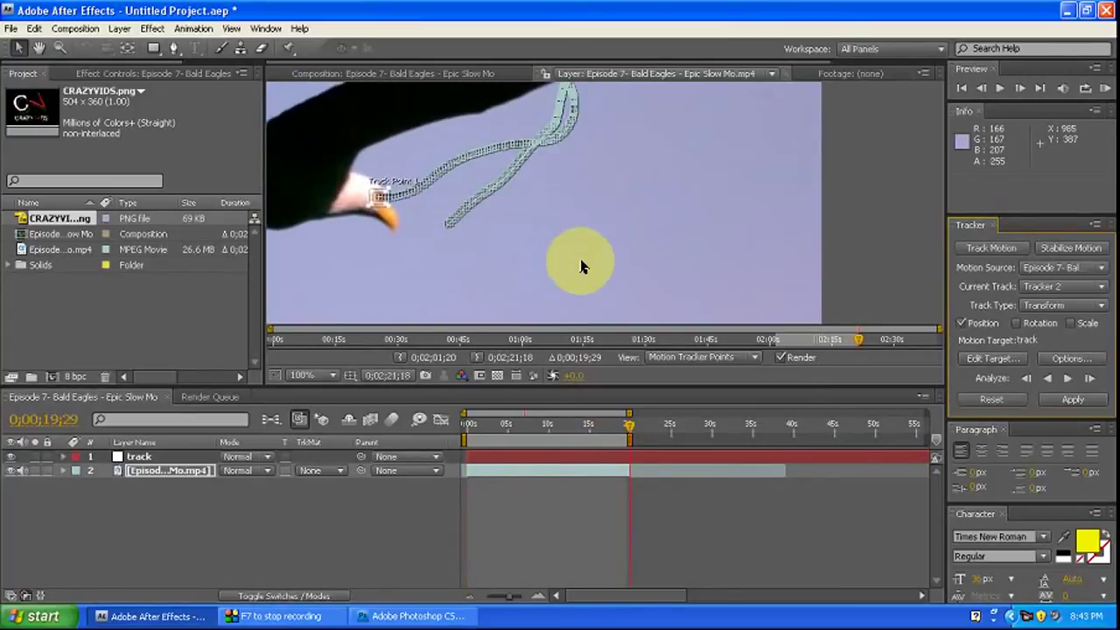
scroll(595, 250, "down", 2)
left_click_drag(570, 218, 640, 201)
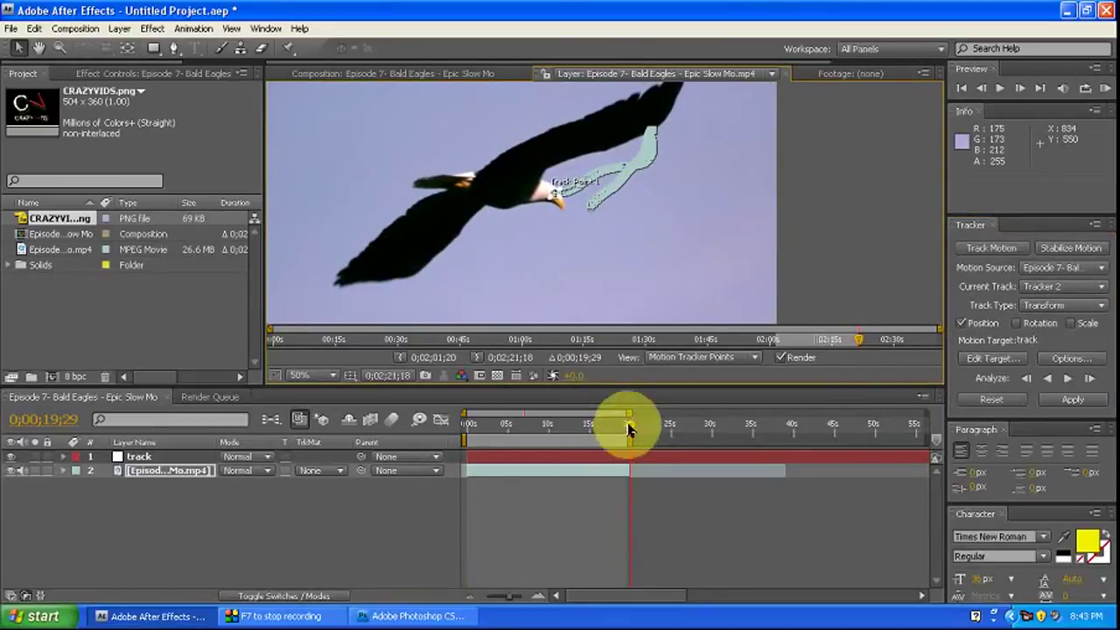
left_click_drag(629, 429, 473, 438)
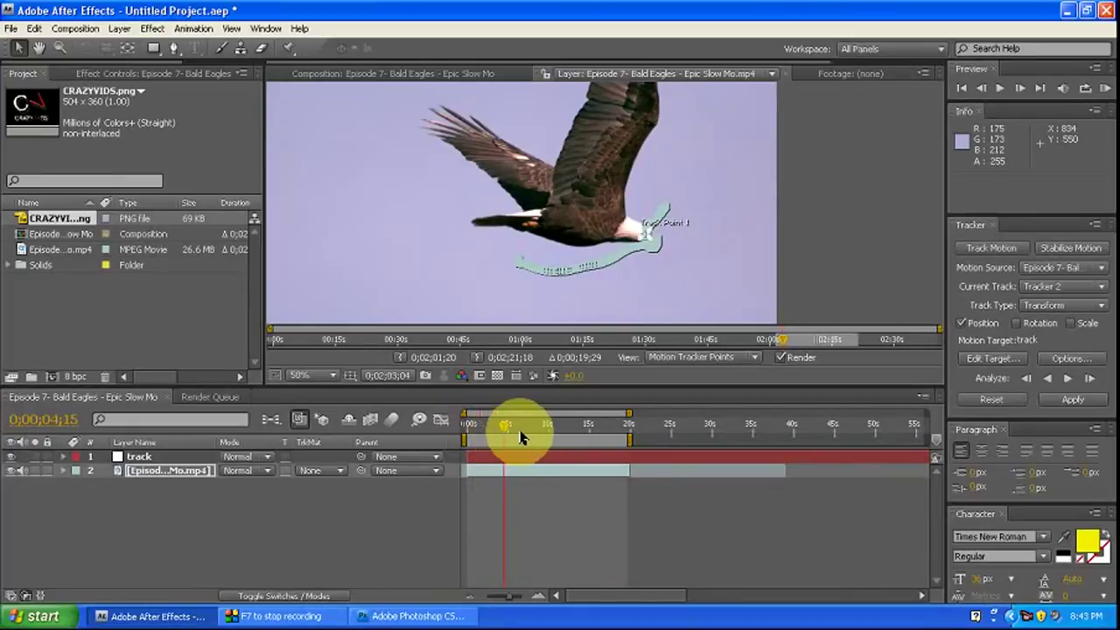
left_click_drag(603, 438, 549, 436)
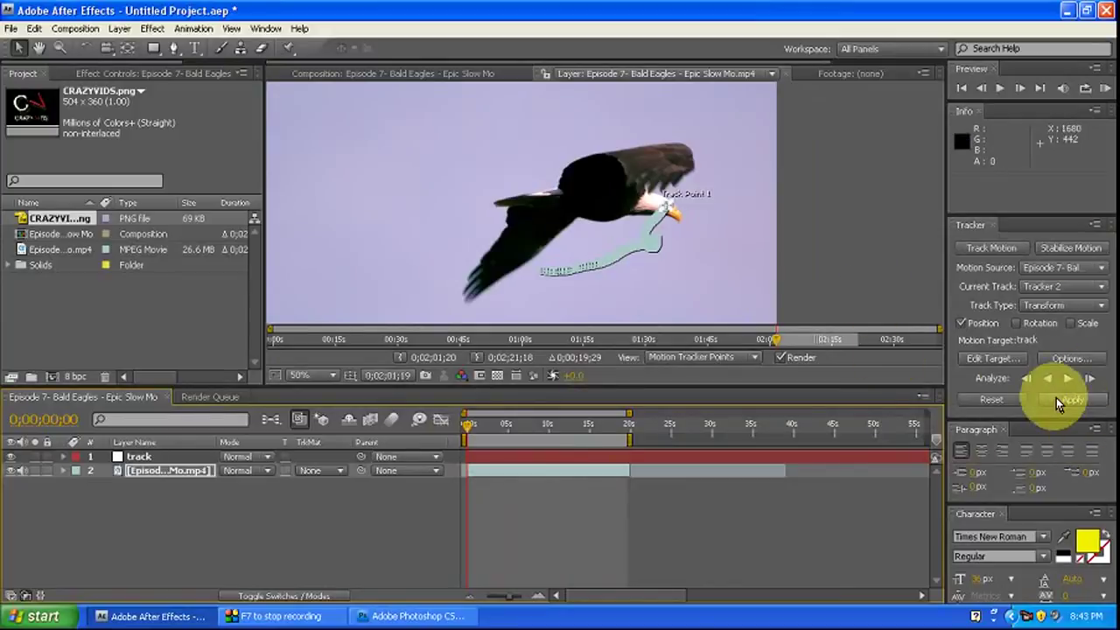
Apply the tracking data to the track null in X and Y, then collapse the tracker properties.
left_click(1075, 402)
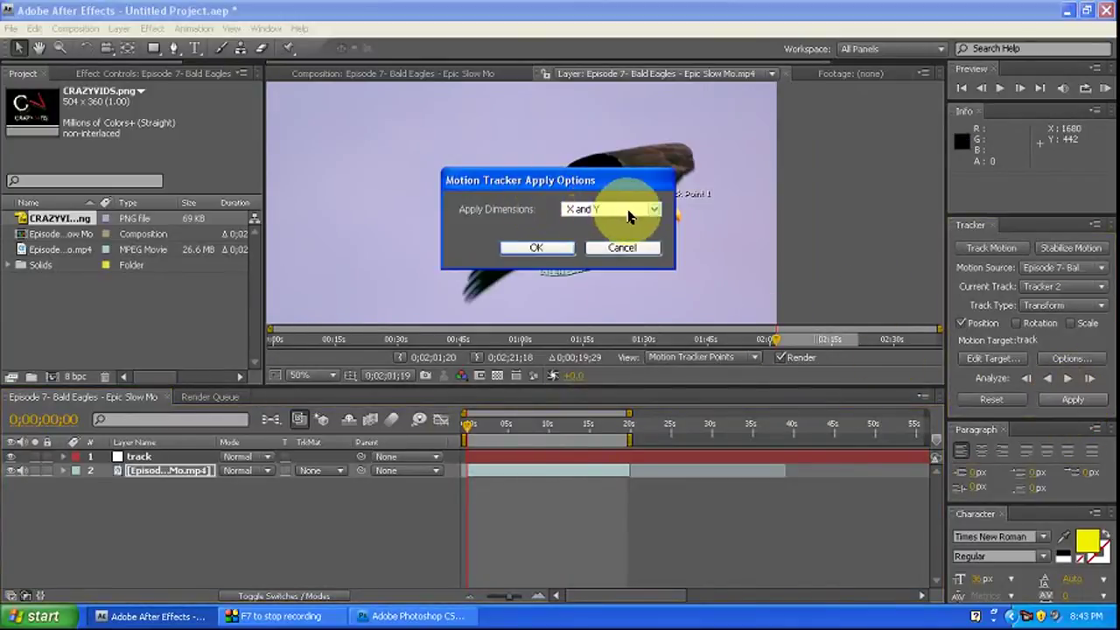
left_click(535, 249)
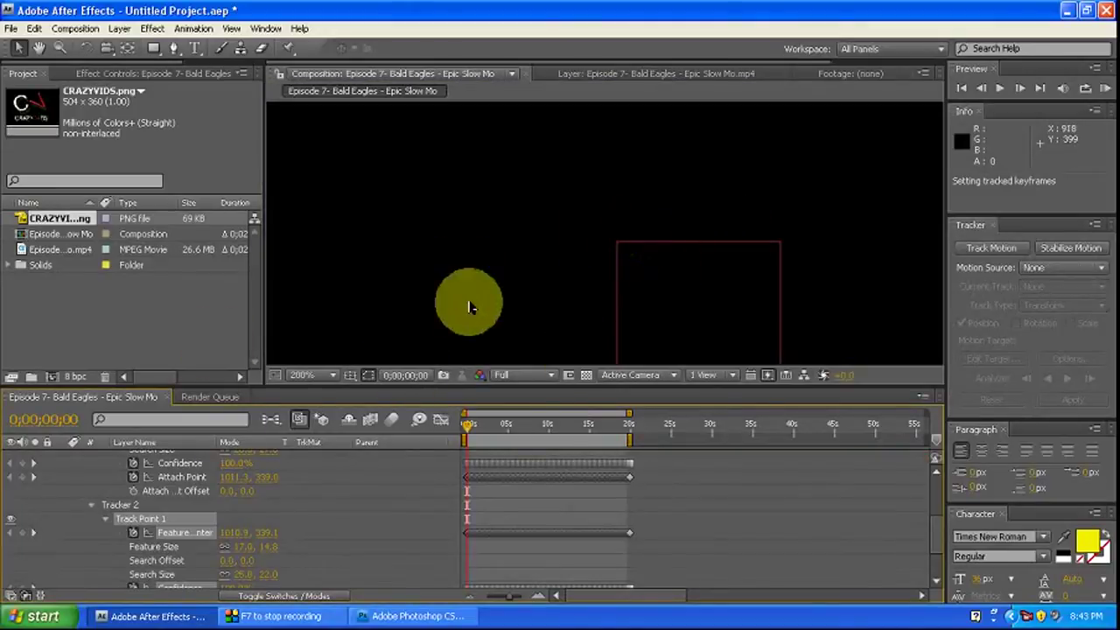
key("comma")
key("comma")
key("comma")
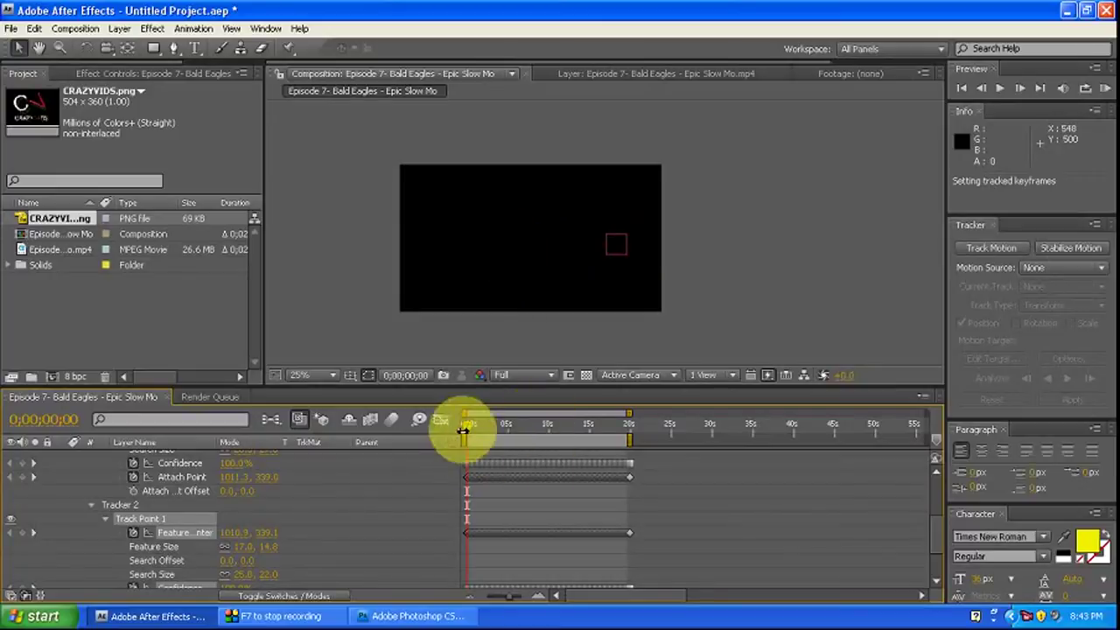
left_click(92, 506)
left_click(64, 471)
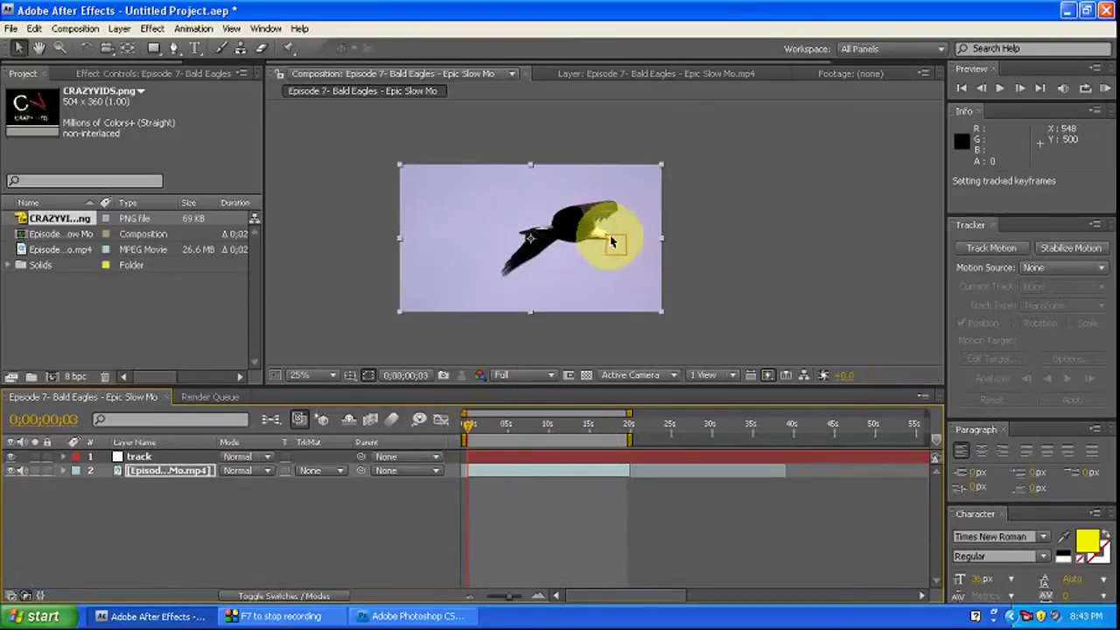
scroll(612, 242, "up", 2)
scroll(604, 243, "up", 2)
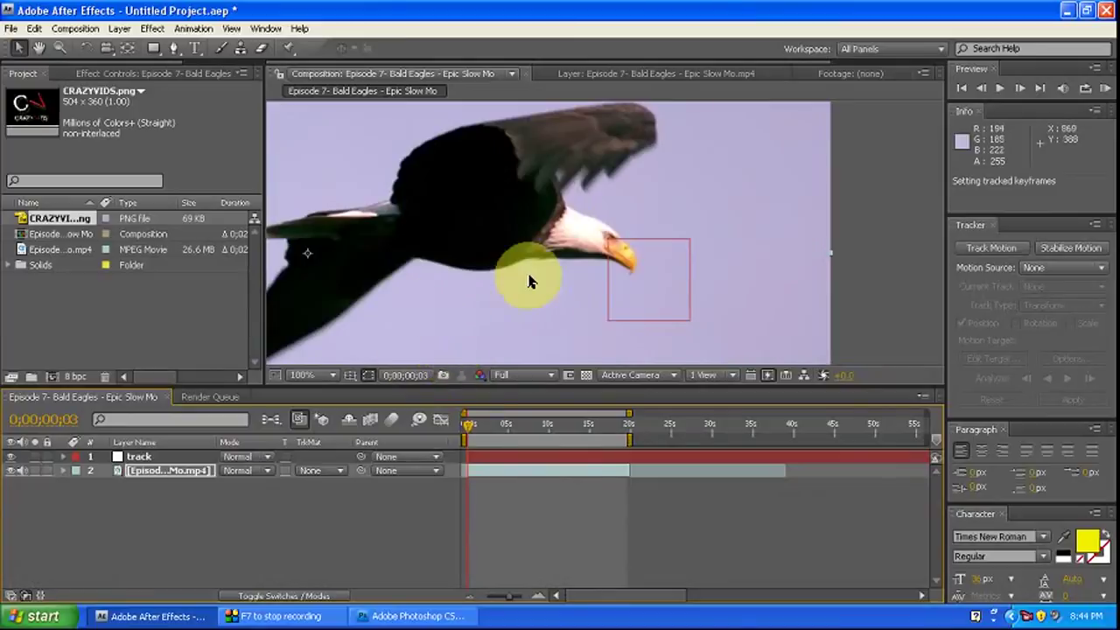
scroll(567, 288, "down", 2)
scroll(496, 266, "down", 2)
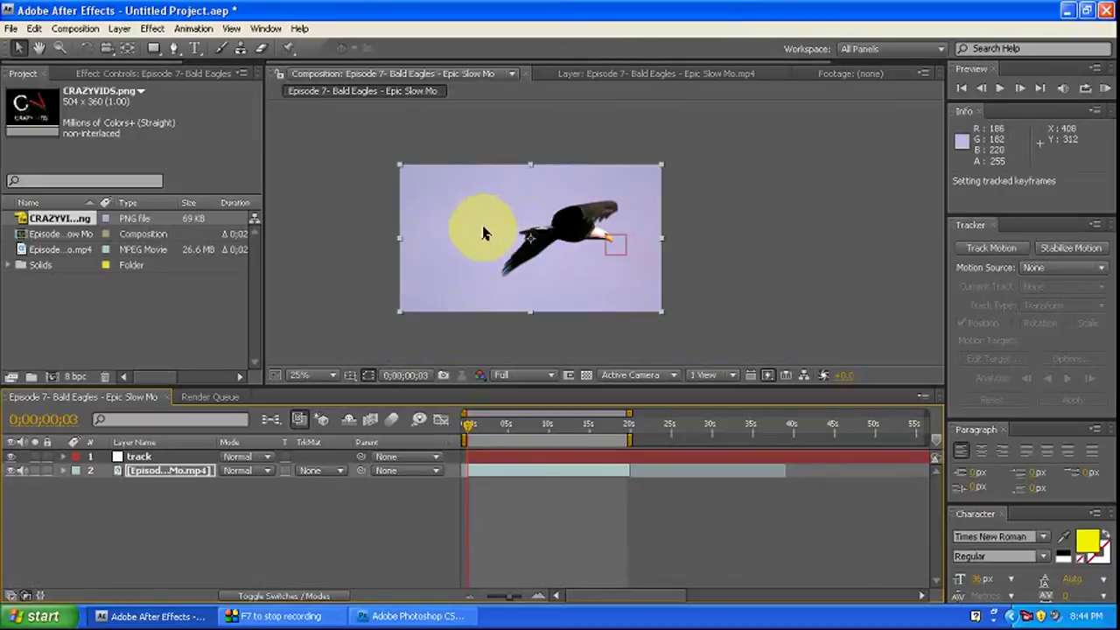
left_click(407, 617)
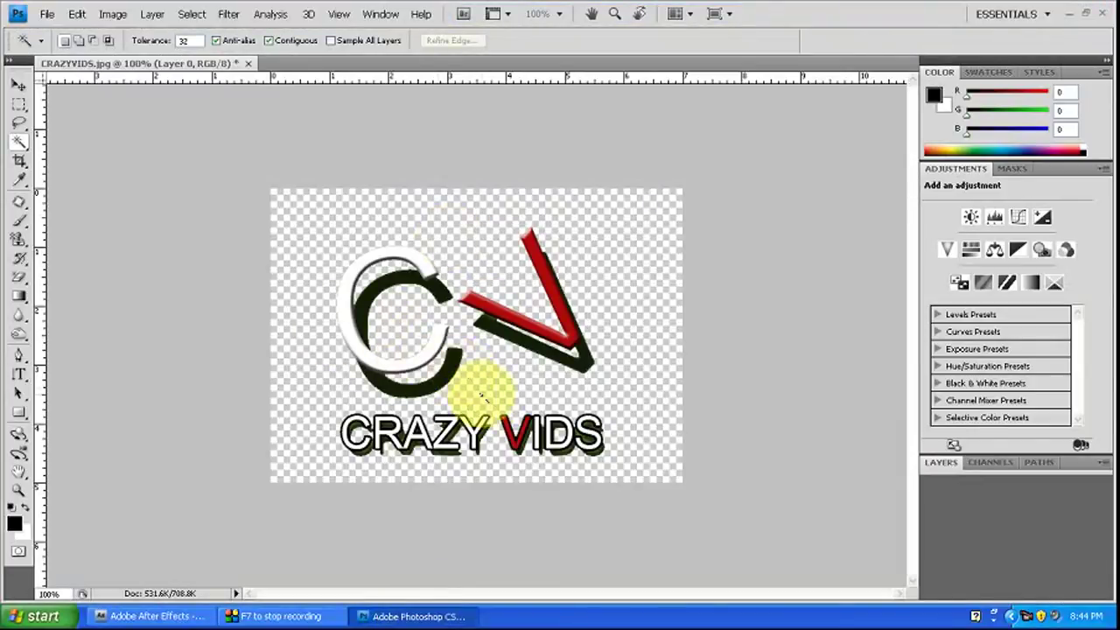
left_click(166, 616)
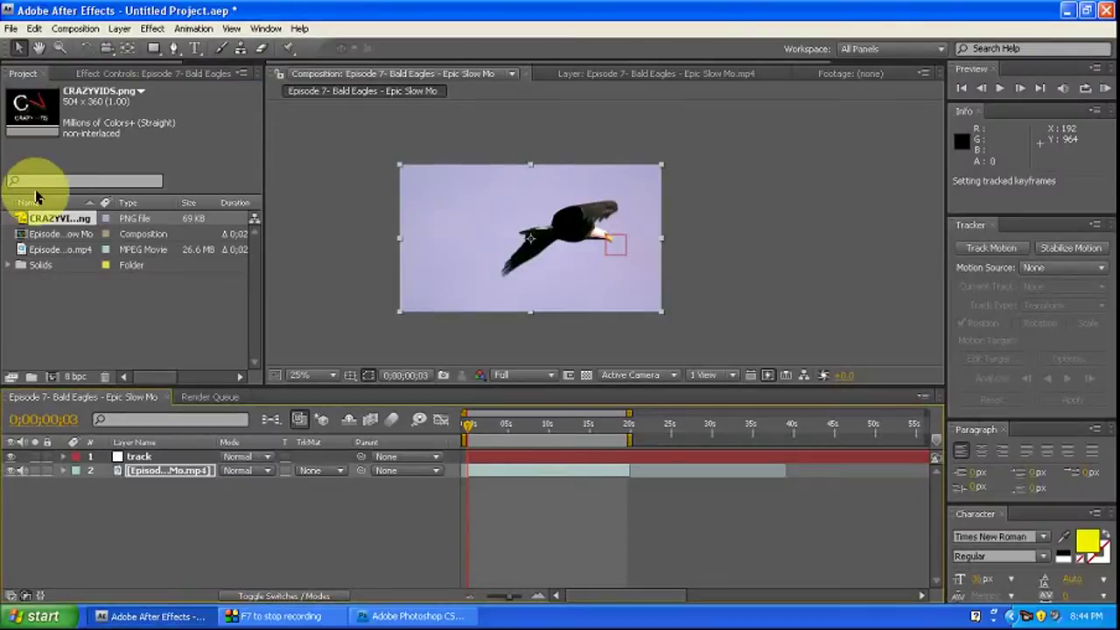
Drag CRAZYVIDS.png into the composition and place it on the left of the frame.
left_click_drag(24, 224, 461, 265)
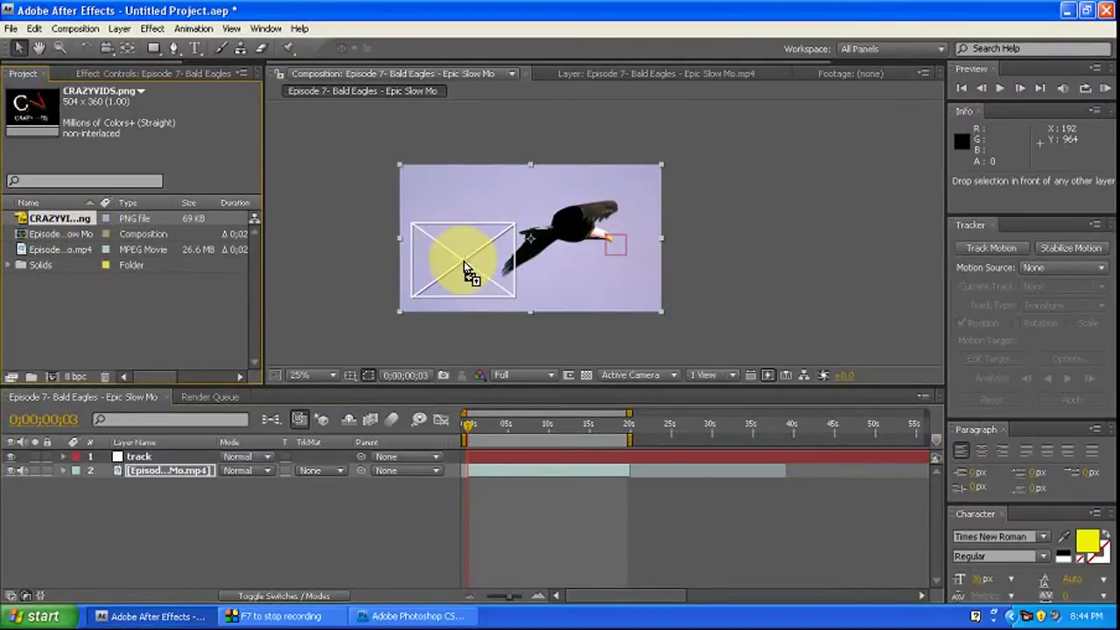
left_click_drag(465, 267, 465, 265)
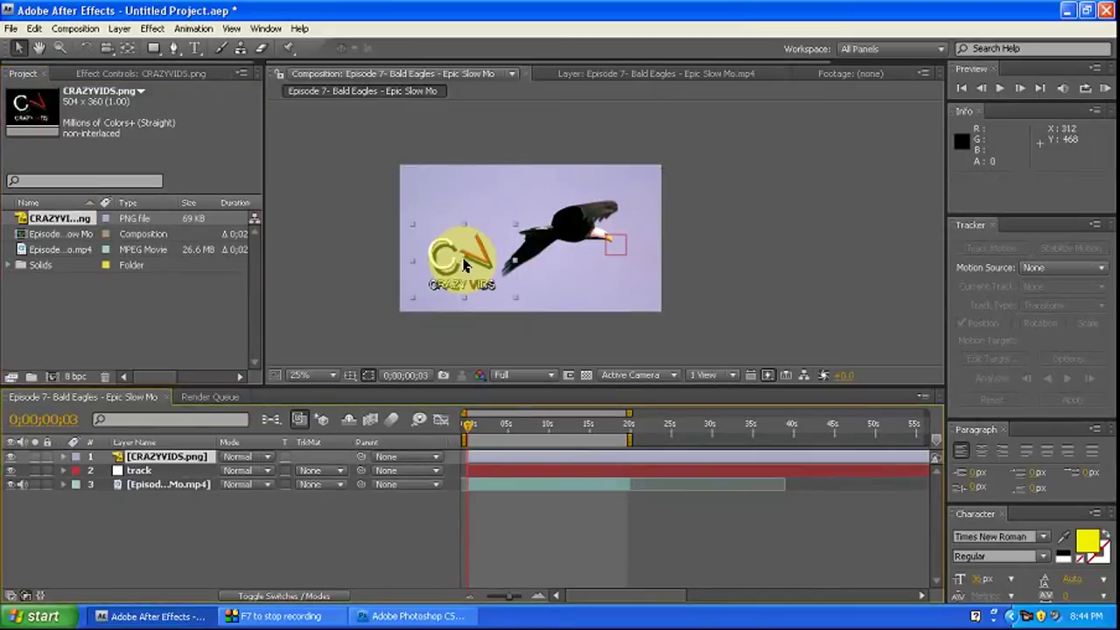
scroll(545, 292, "up", 4)
scroll(545, 228, "down", 2)
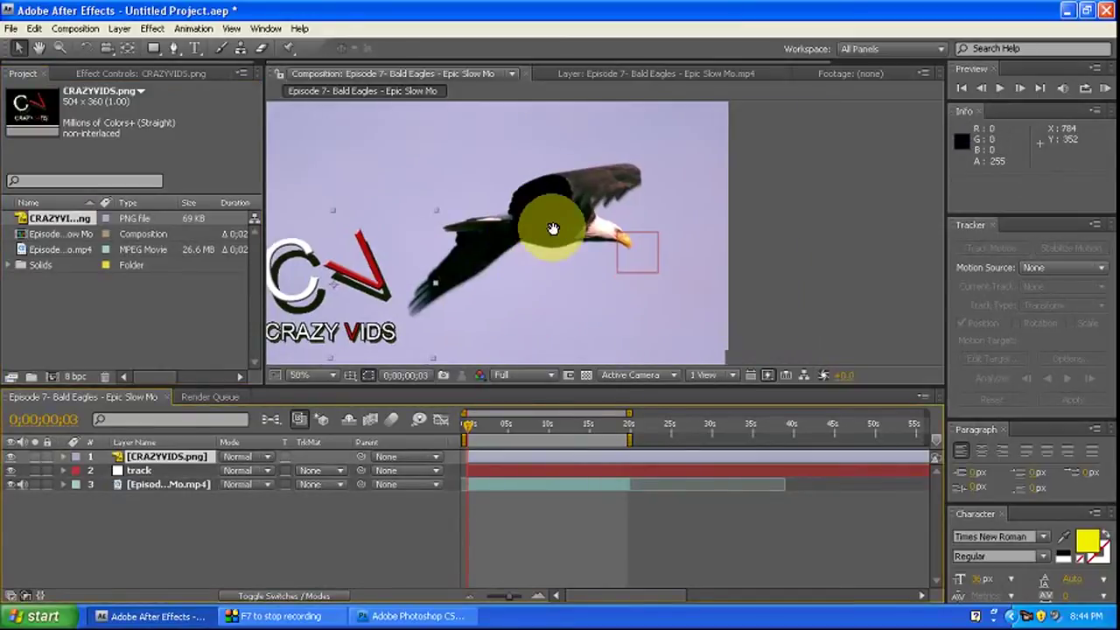
left_click_drag(551, 236, 534, 251)
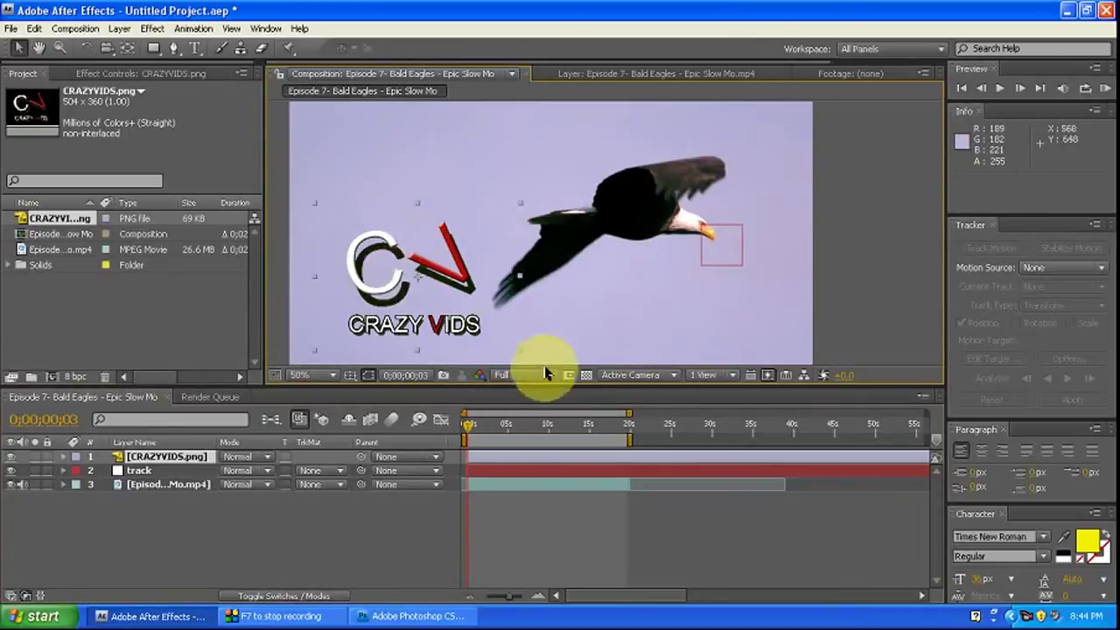
Preview the composition, then return to an early frame showing the eagle.
left_click(718, 278)
key("h")
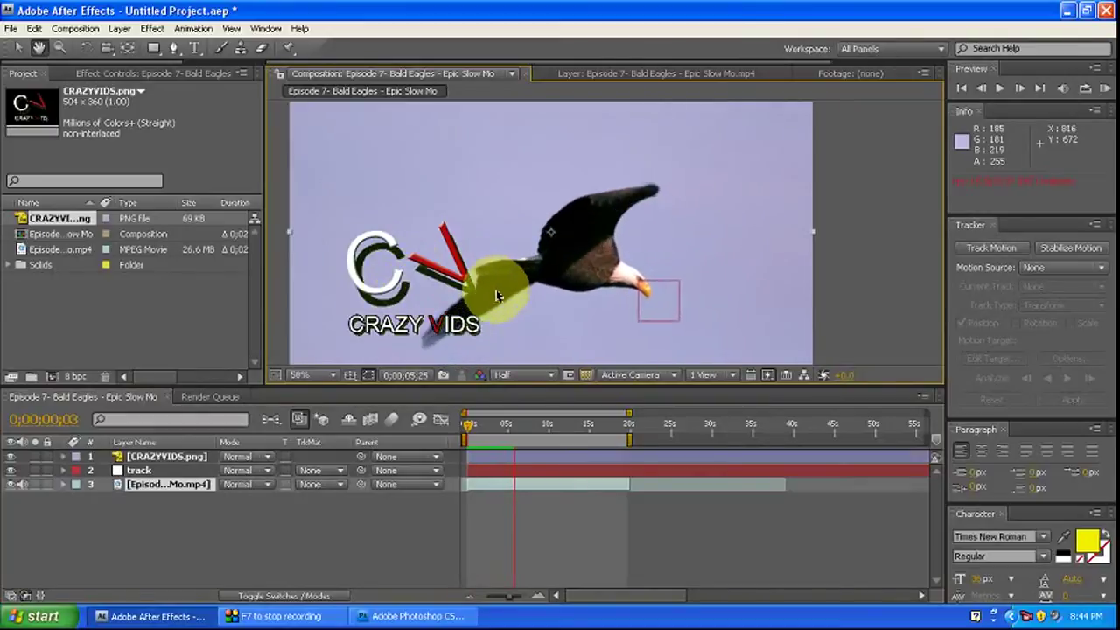
left_click(508, 413)
left_click_drag(515, 434, 465, 437)
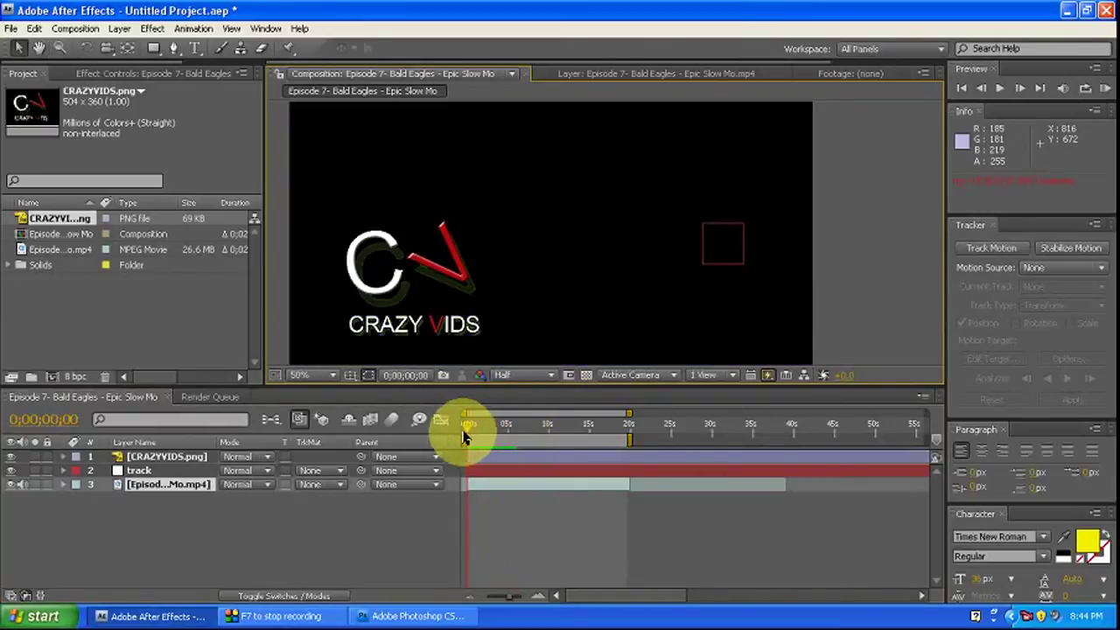
left_click(468, 438)
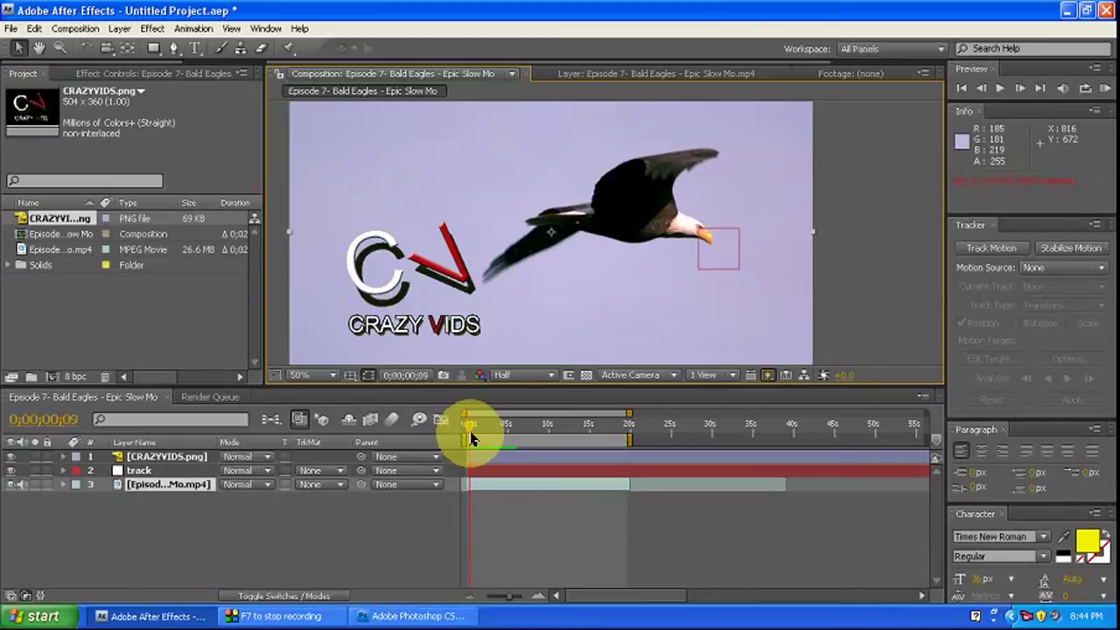
Parent the CRAZYVIDS.png layer to the track null and preview that it follows.
left_click(170, 459)
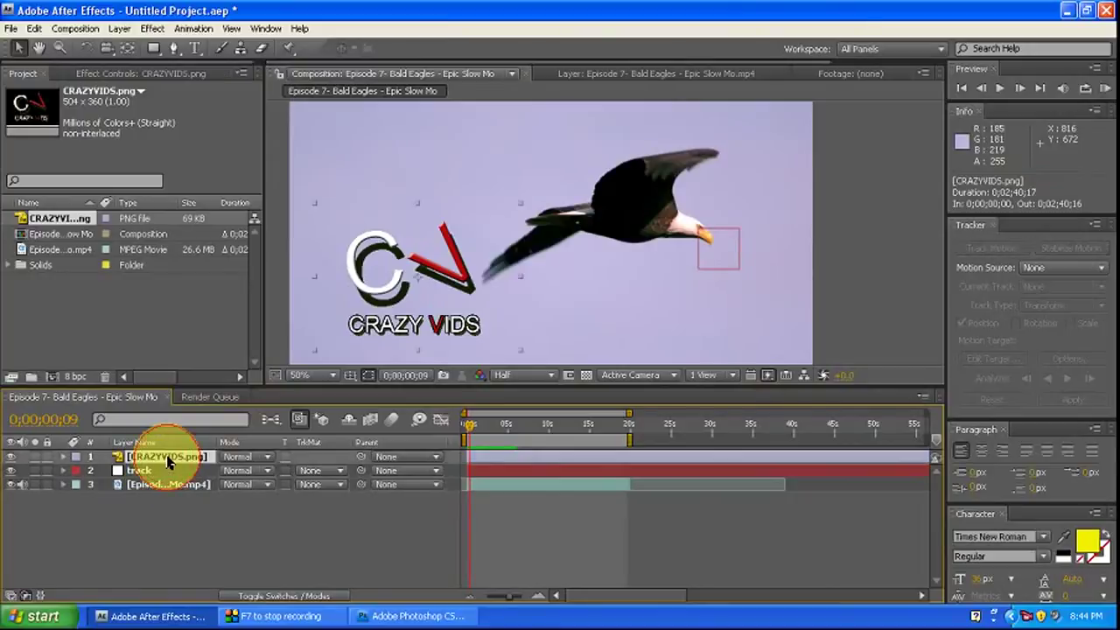
left_click_drag(176, 460, 179, 476)
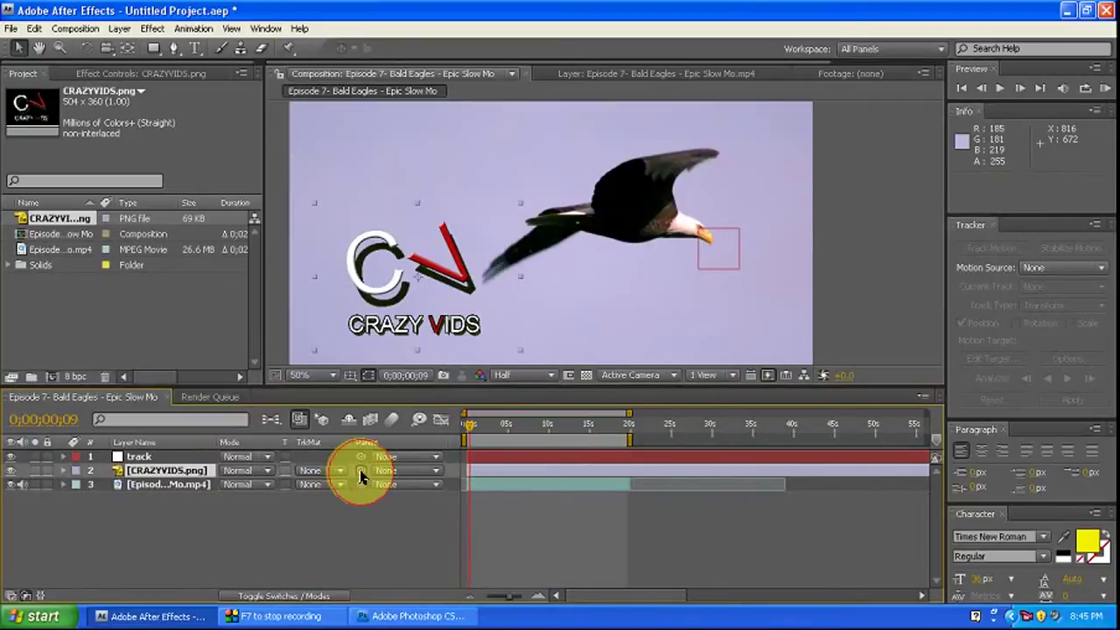
left_click_drag(360, 473, 156, 465)
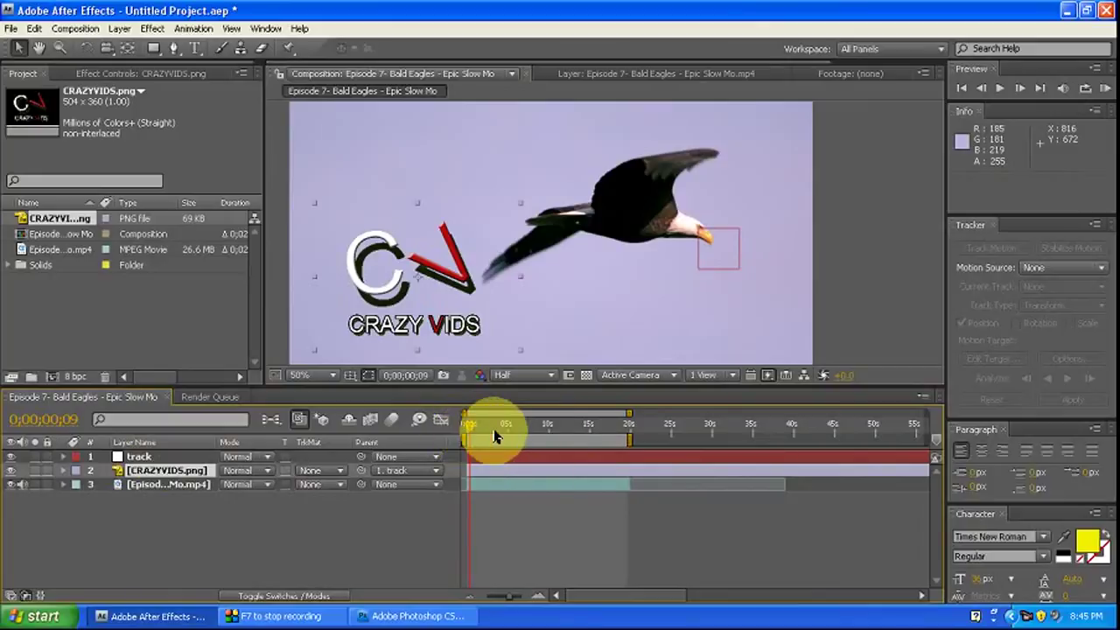
key("space")
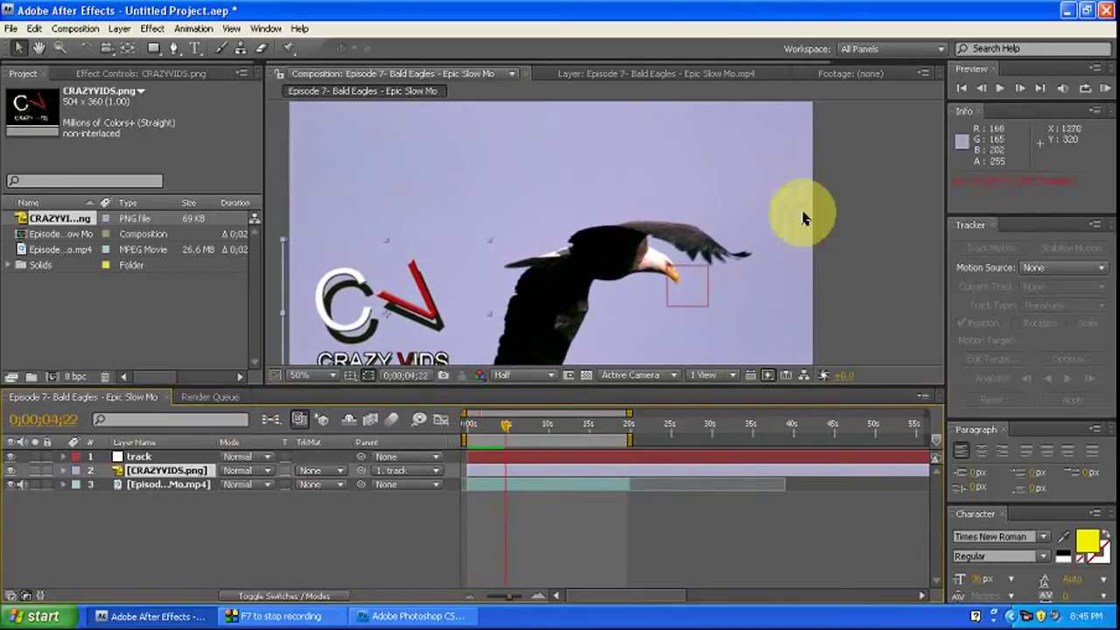
Rewind to the first frame and move the logo to the frame centre below the eagle.
key("comma")
key("period")
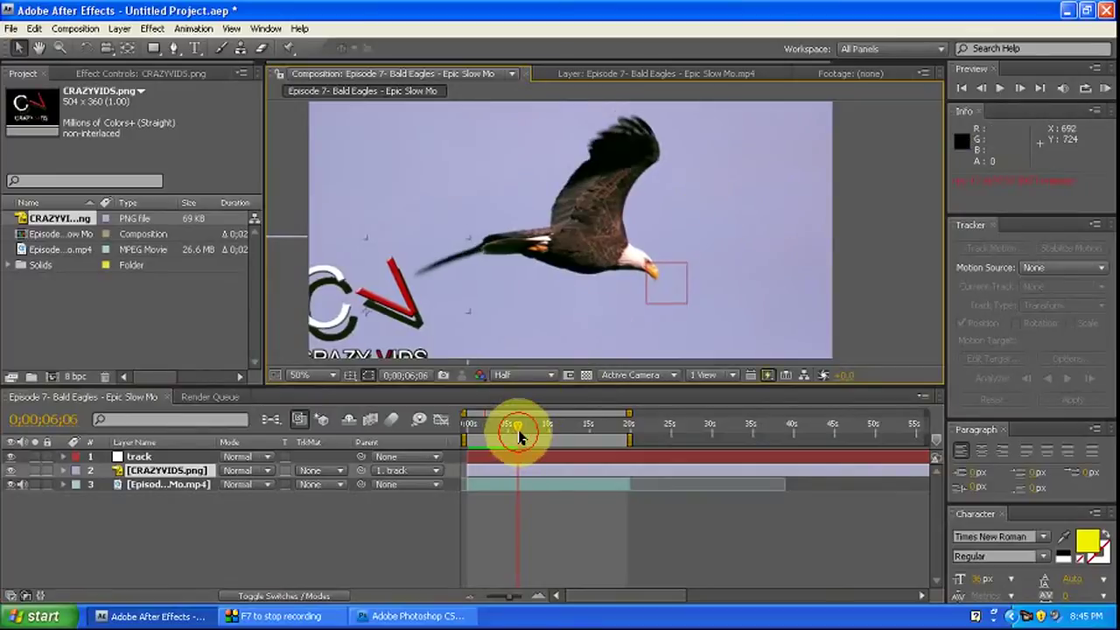
left_click_drag(517, 429, 442, 435)
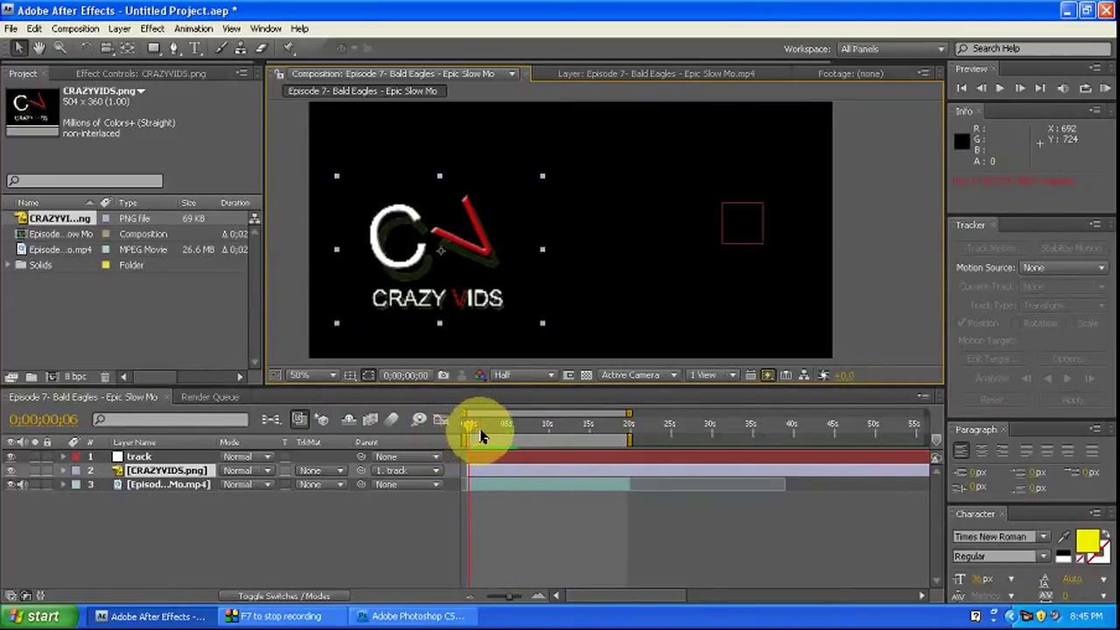
left_click_drag(473, 257, 672, 280)
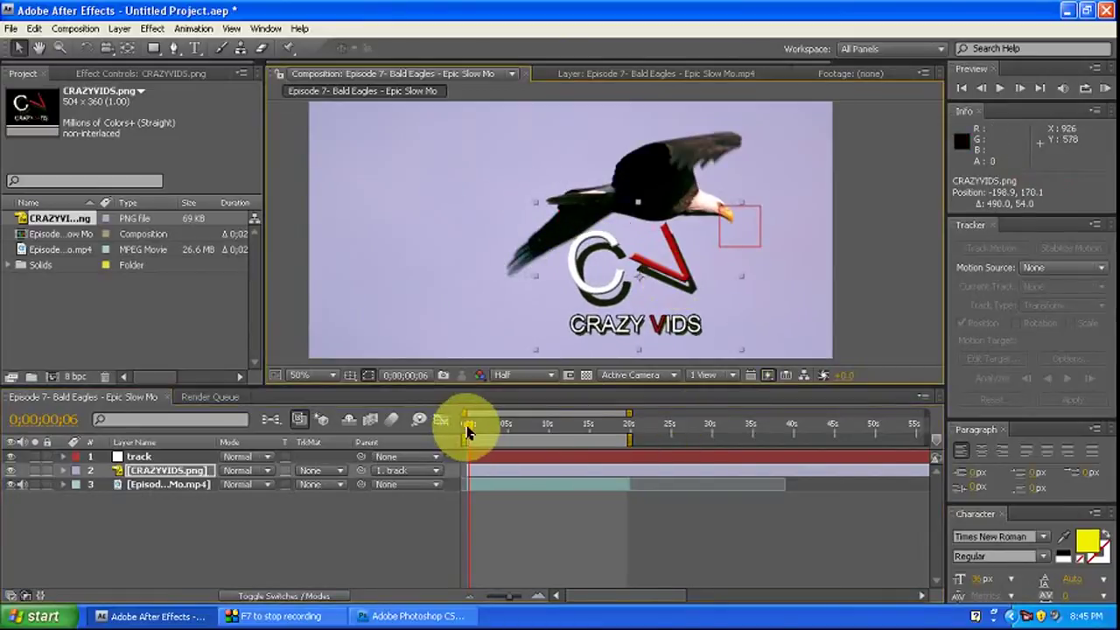
Scale the CRAZY VIDS logo down to about 59%.
key("space")
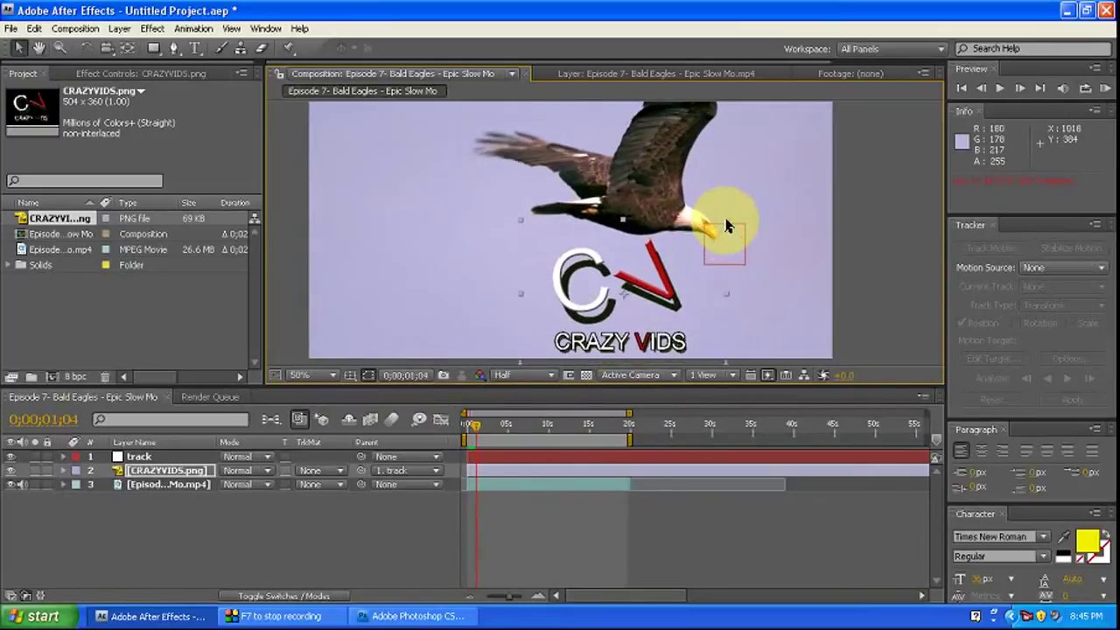
left_click_drag(726, 226, 704, 257)
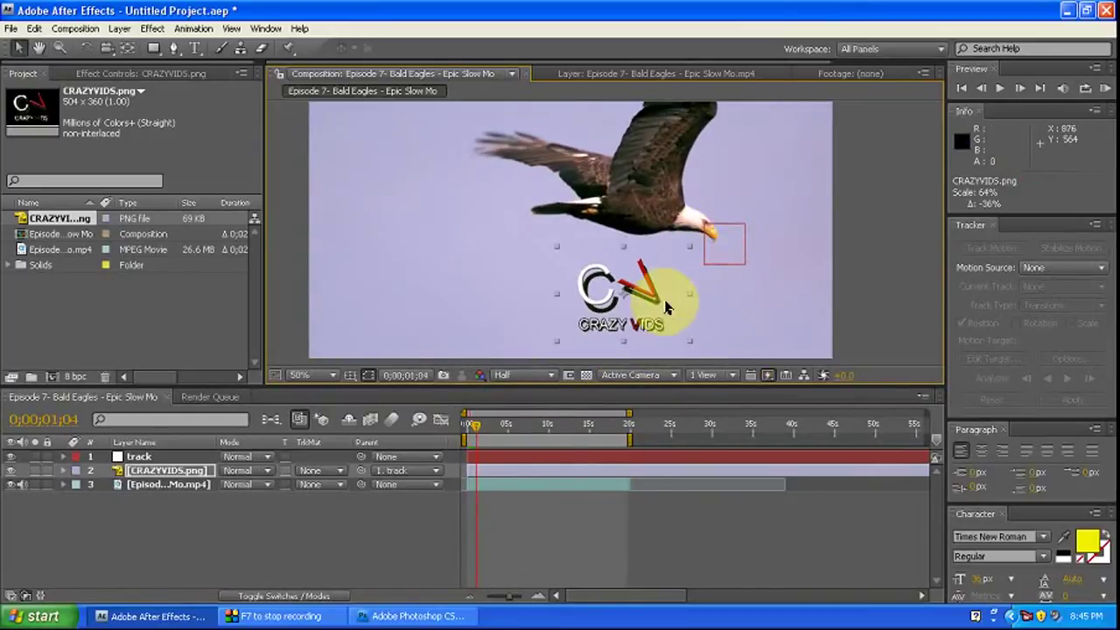
left_click_drag(477, 427, 467, 428)
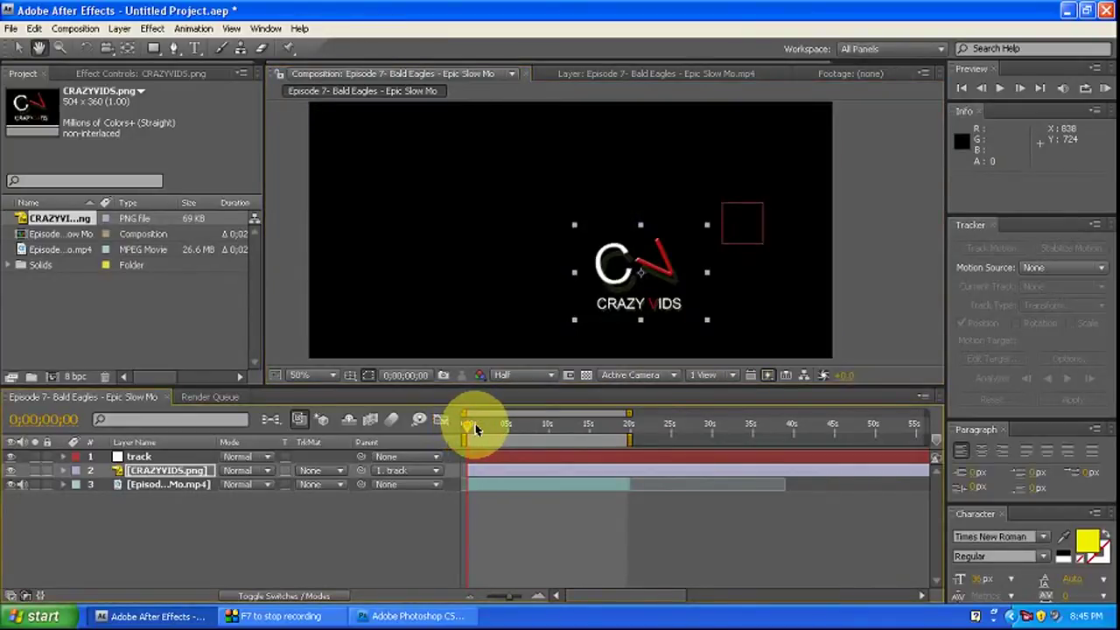
Preview the tracked logo, rewind, and delete the CRAZYVIDS.png layer.
key("space")
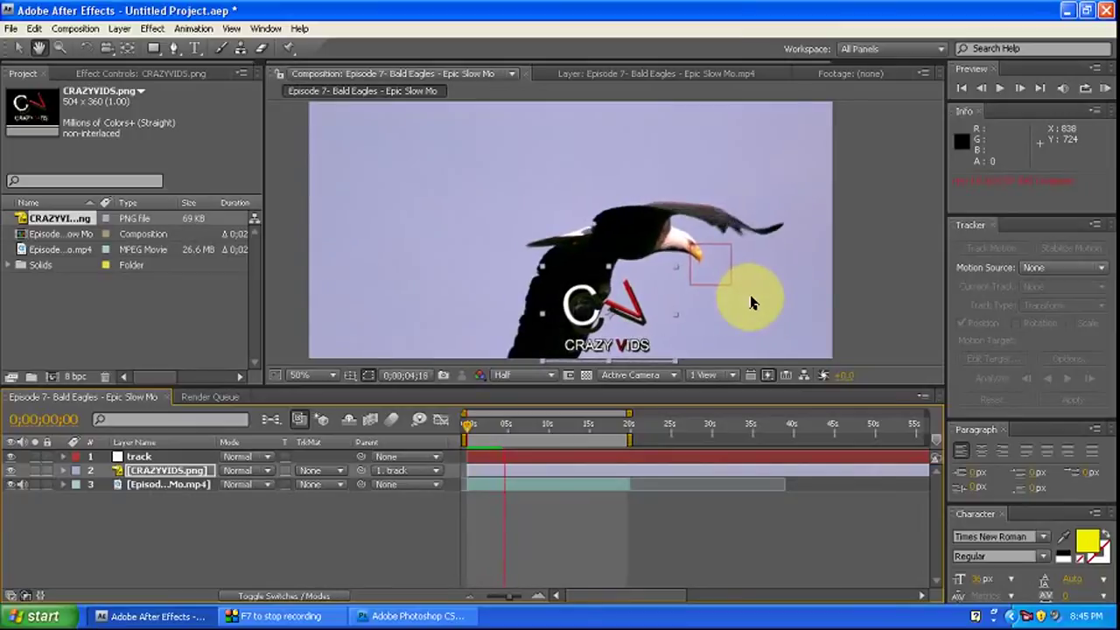
key("space")
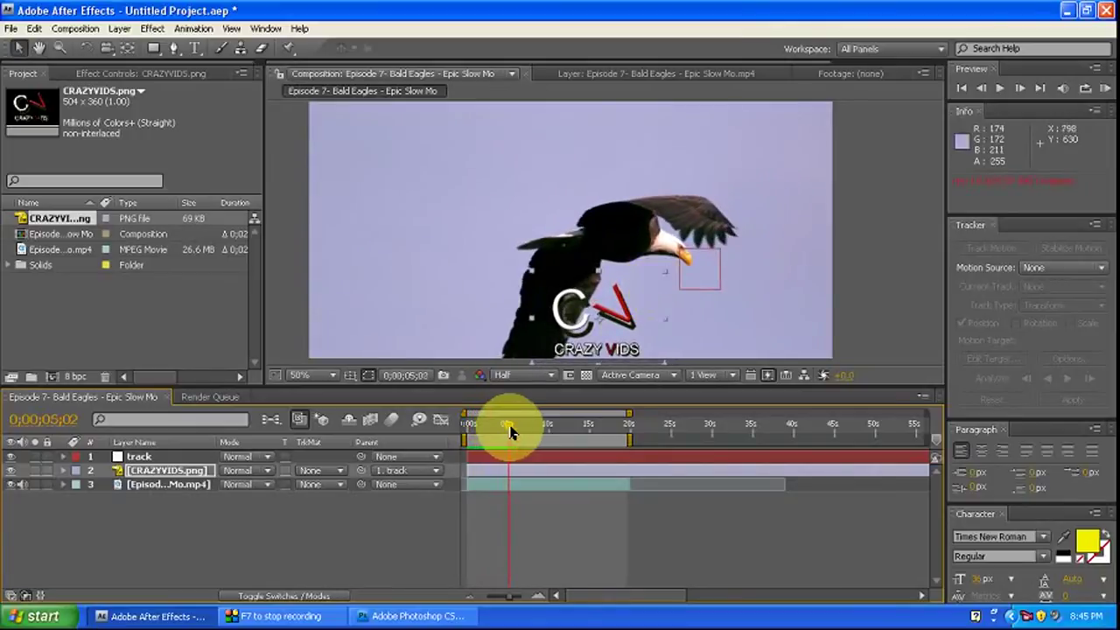
left_click_drag(511, 430, 468, 437)
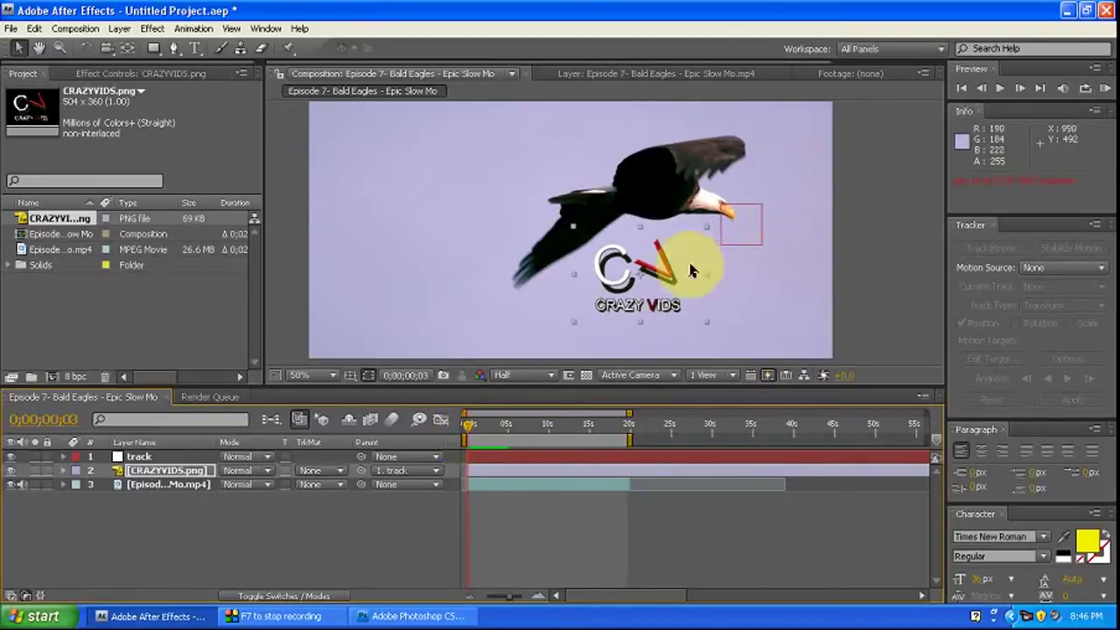
key("Delete")
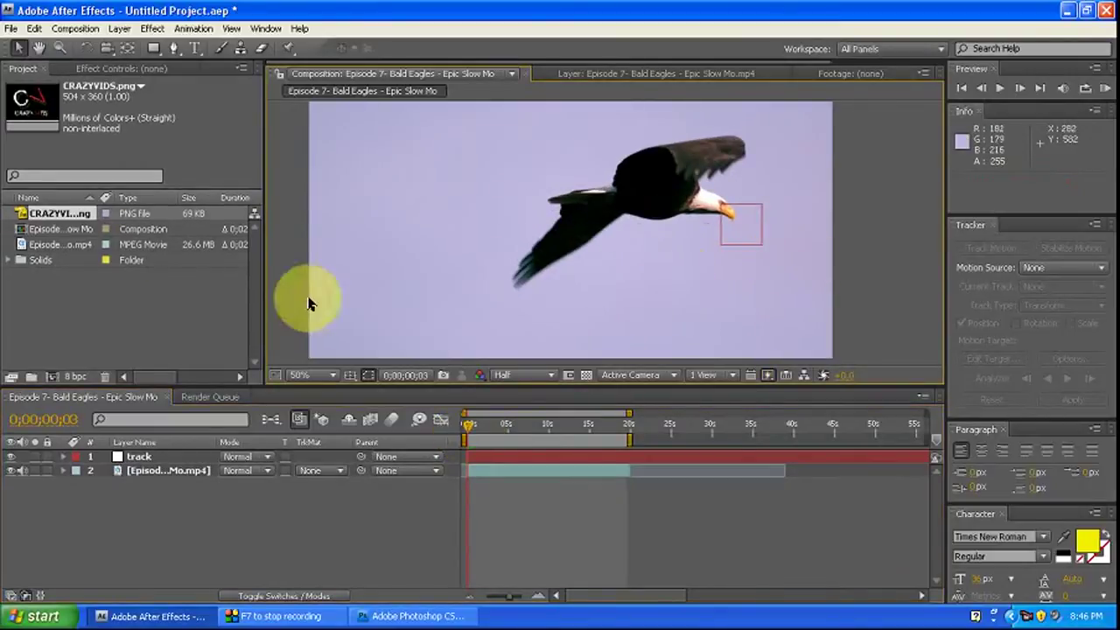
Add a new text layer reading 'eye' on top of the Bald Eagles composition.
scroll(600, 243, "up", 2)
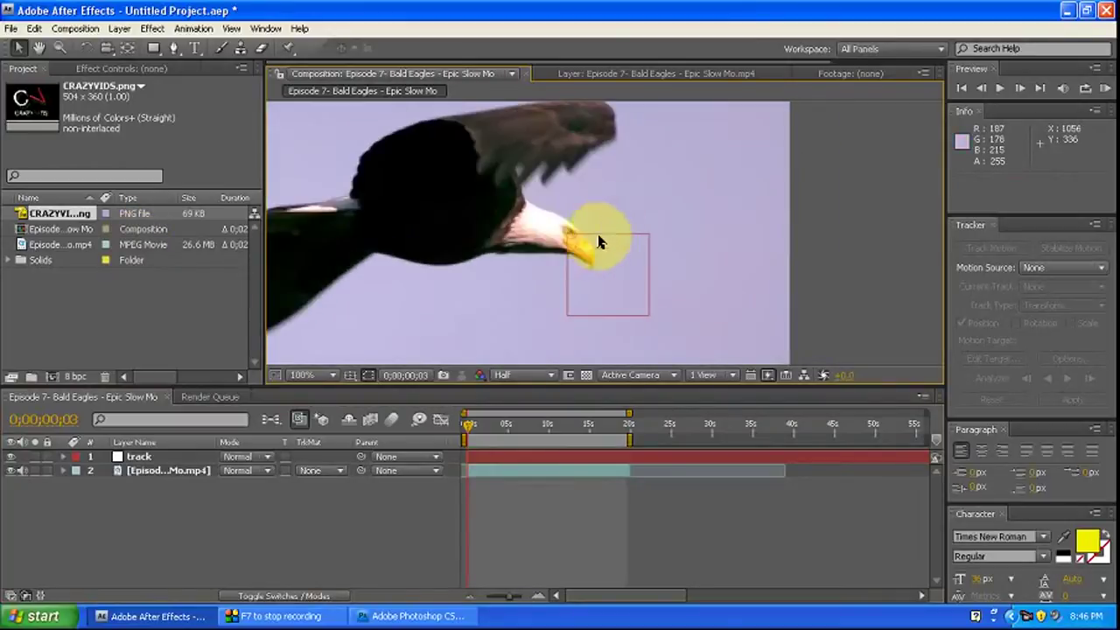
scroll(587, 244, "up", 2)
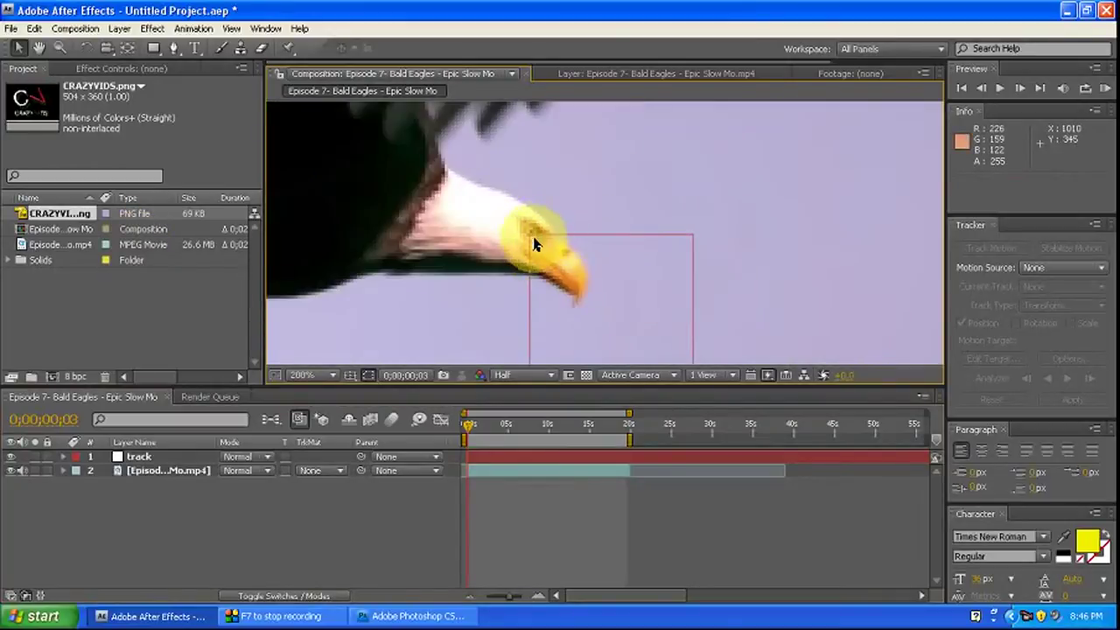
left_click(182, 504)
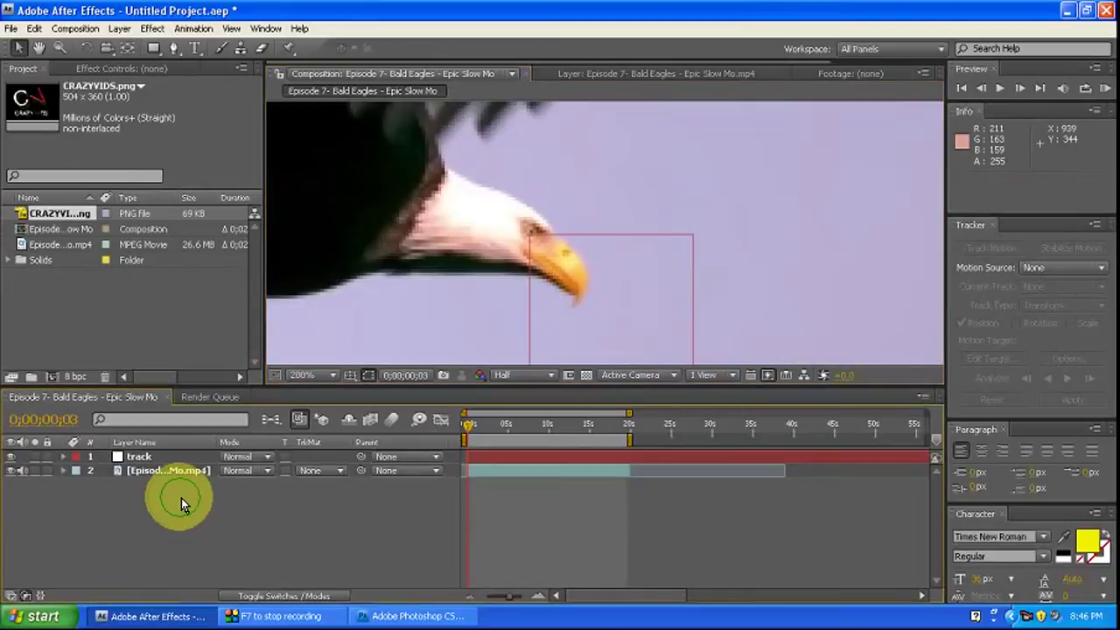
right_click(181, 499)
mouse_move(232, 500)
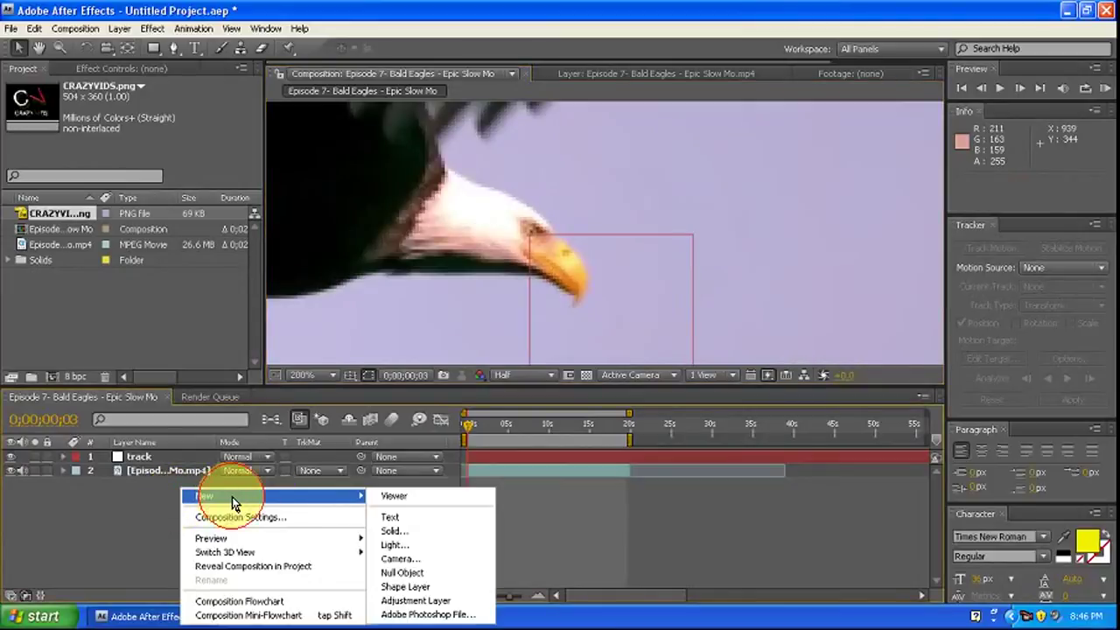
left_click(404, 521)
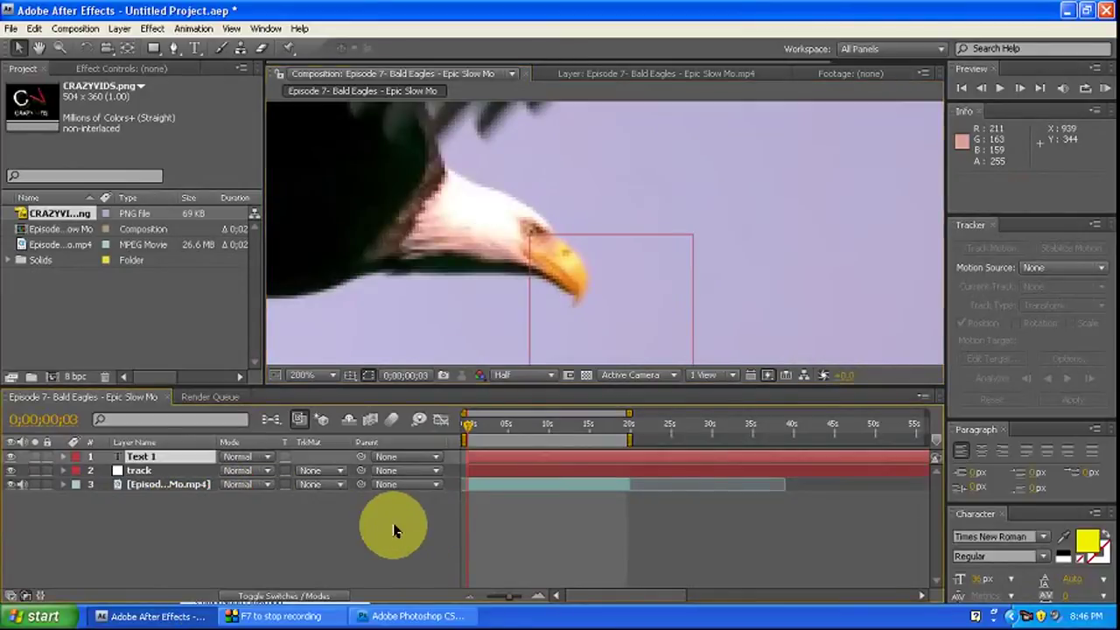
scroll(608, 235, "down", 4)
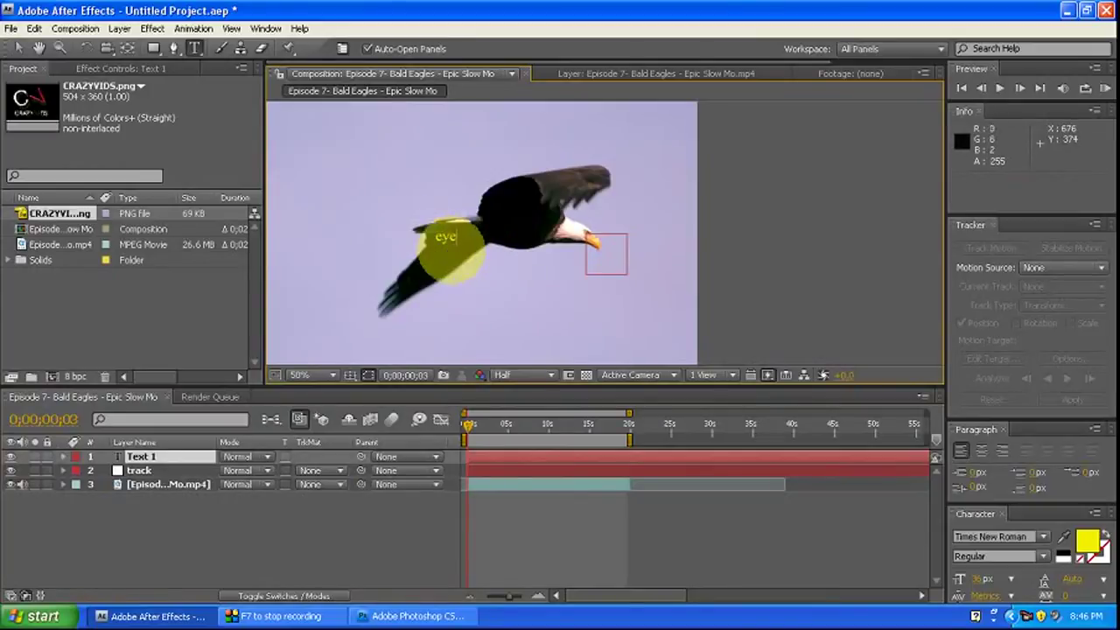
Rename the text layer to 'eye' and move the label onto the eagle's head, just above the beak.
left_click(151, 461)
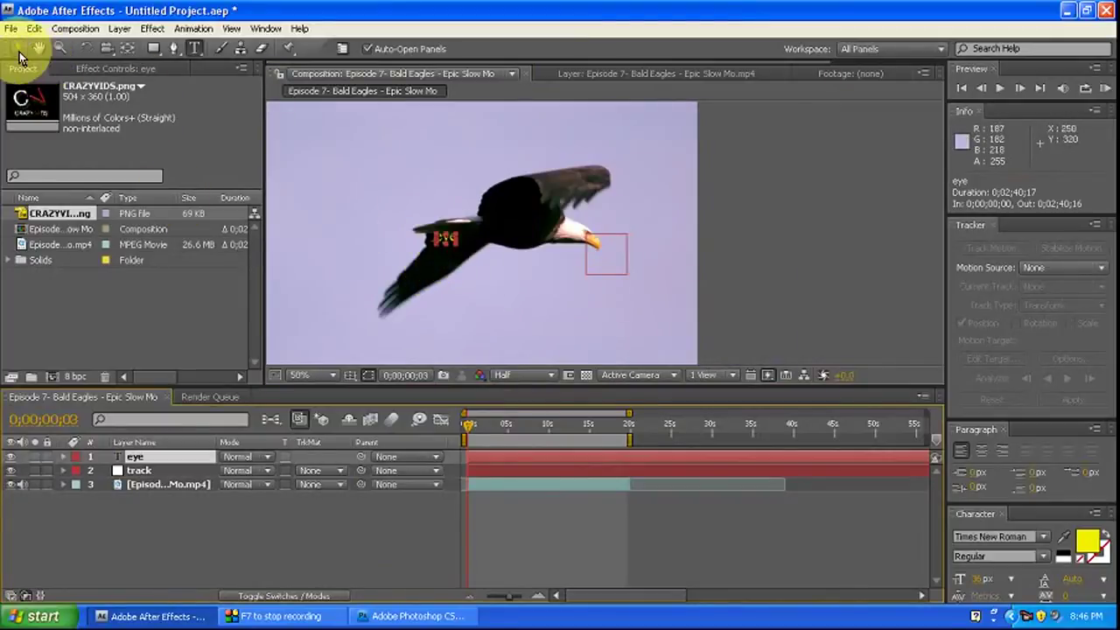
scroll(580, 243, "up", 2)
left_click_drag(388, 272, 414, 280)
left_click_drag(317, 252, 574, 257)
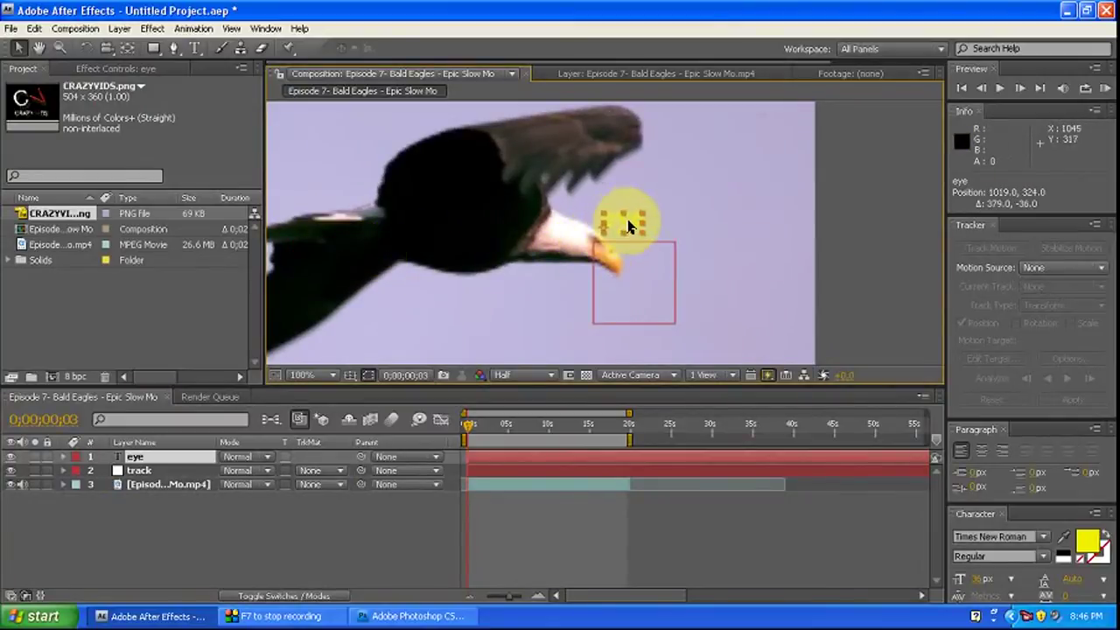
scroll(631, 241, "up", 1)
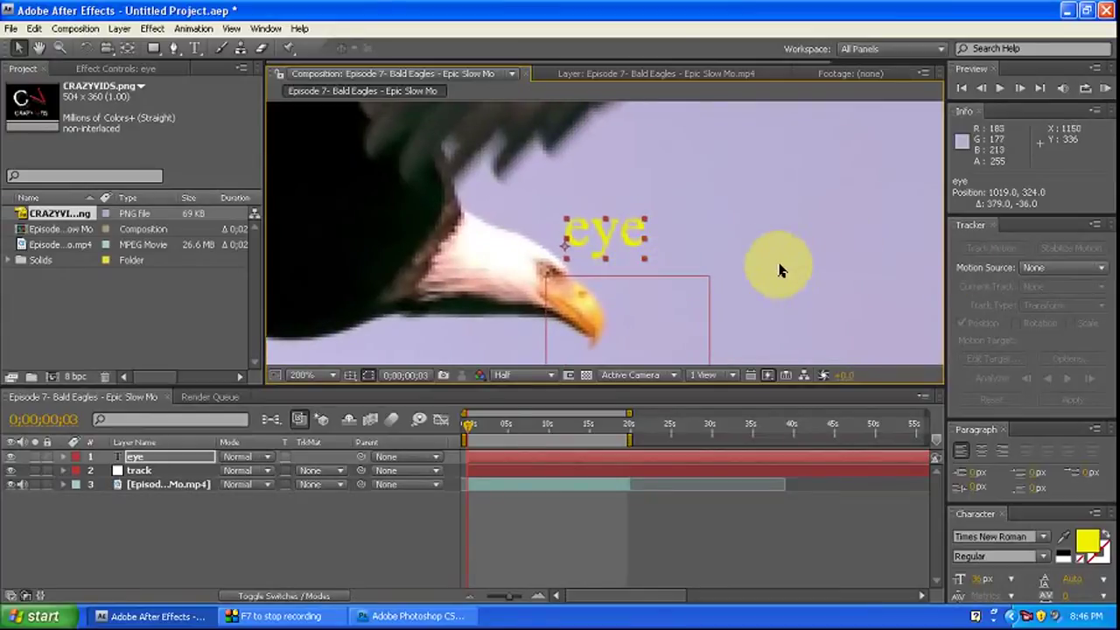
left_click_drag(647, 242, 688, 228)
Apply the Stylize > Glow effect to the eye label.
scroll(661, 217, "down", 1)
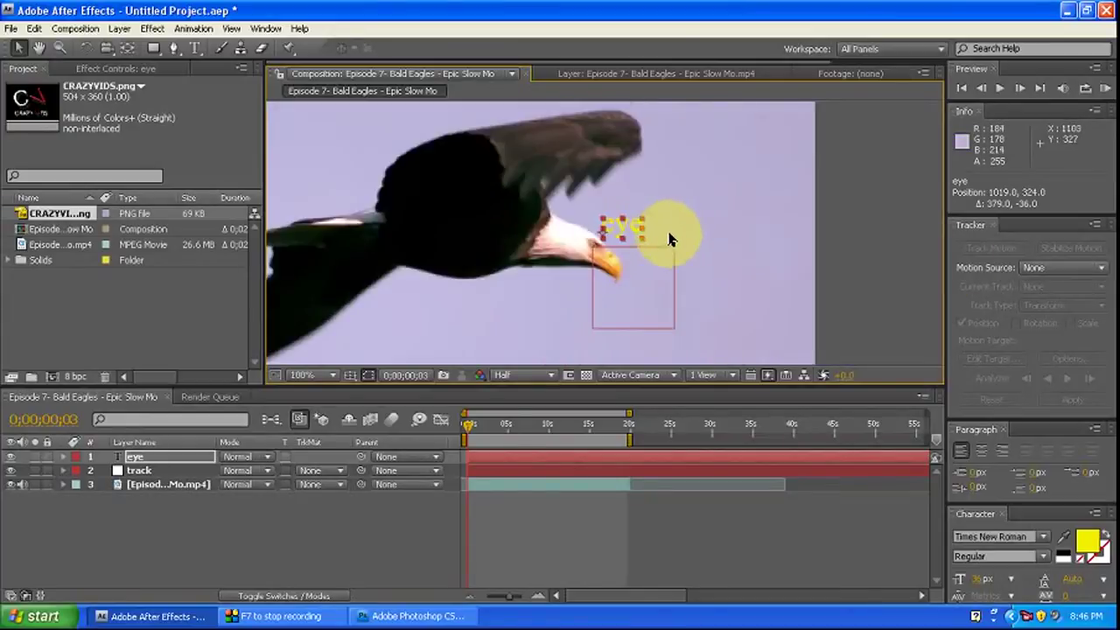
left_click(156, 29)
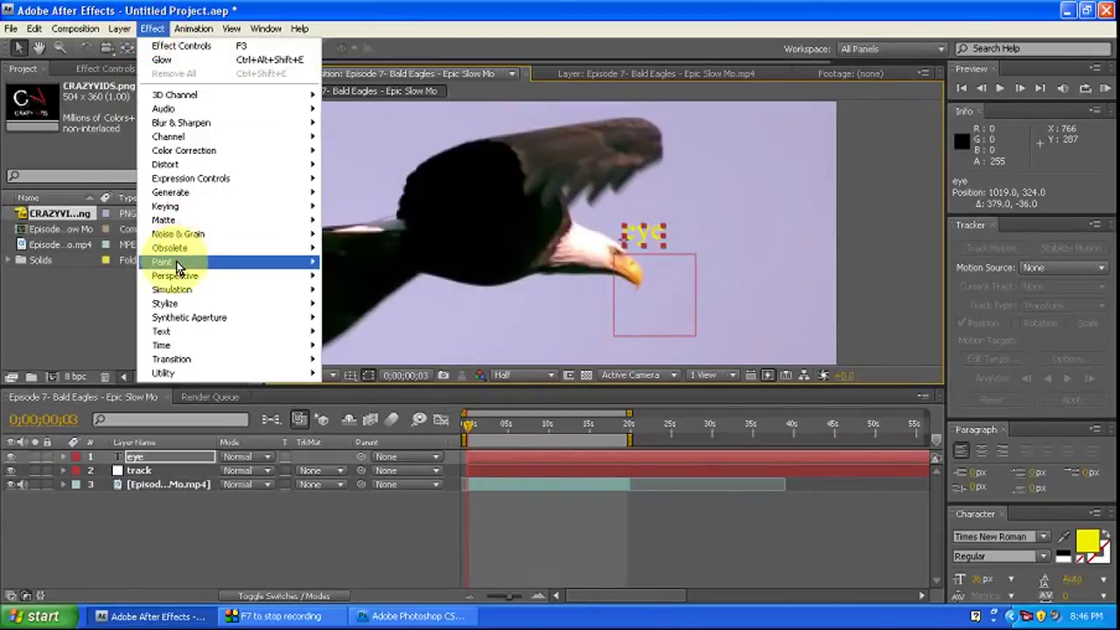
mouse_move(181, 303)
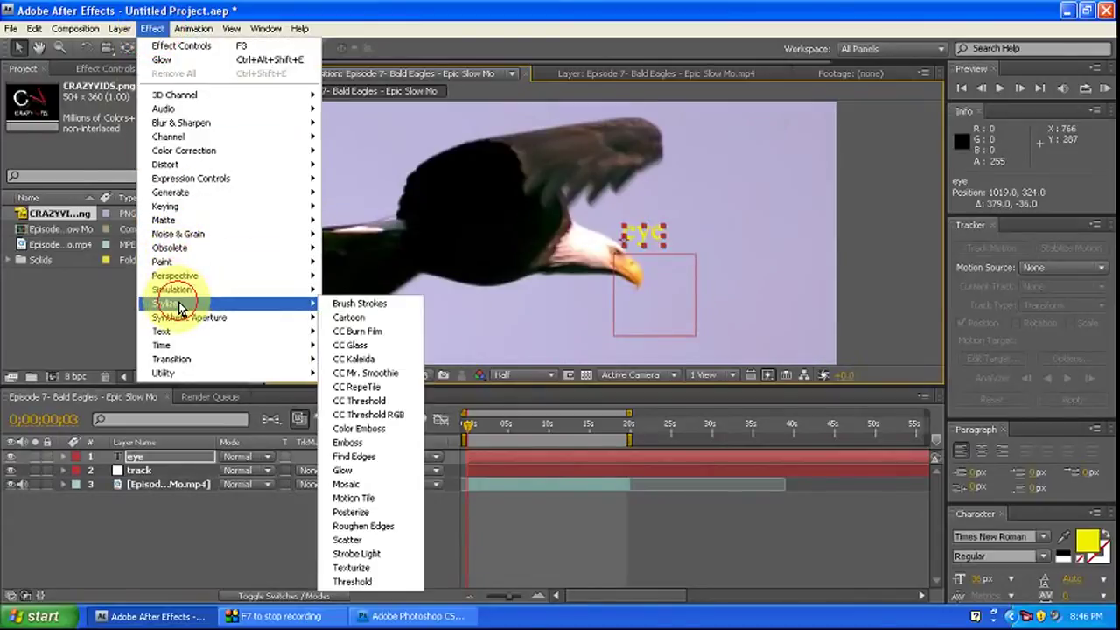
left_click(340, 474)
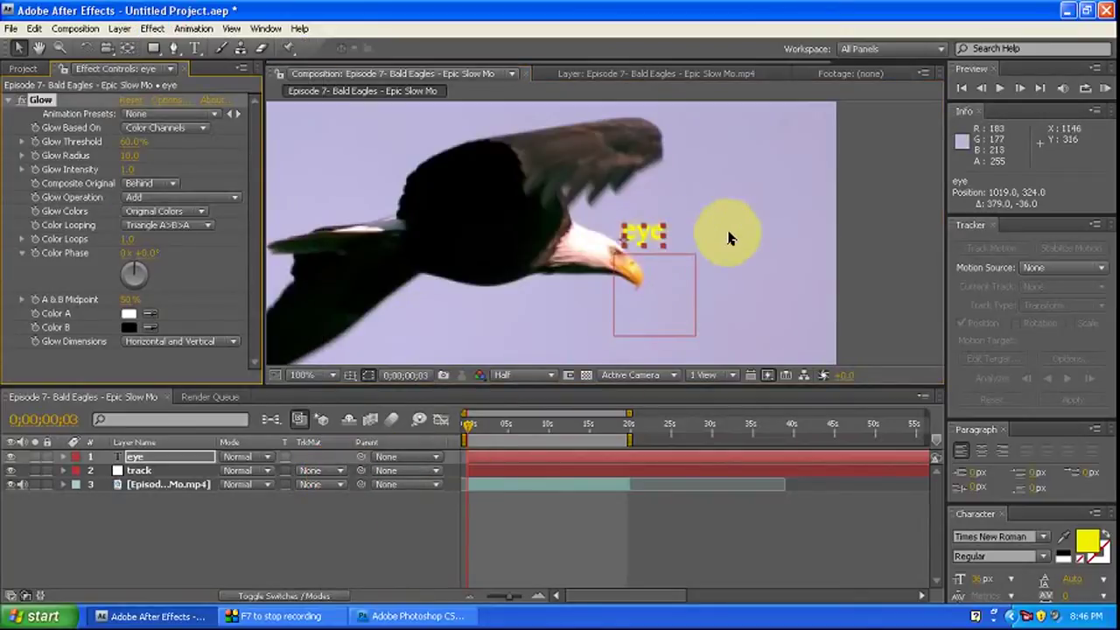
left_click(691, 255)
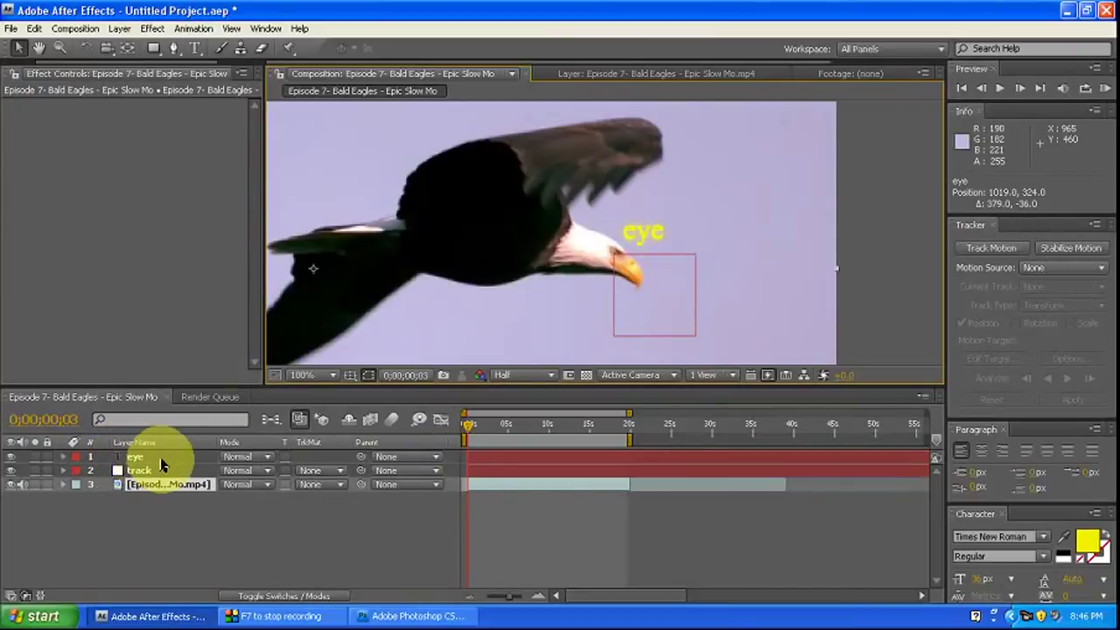
left_click_drag(545, 240, 583, 190)
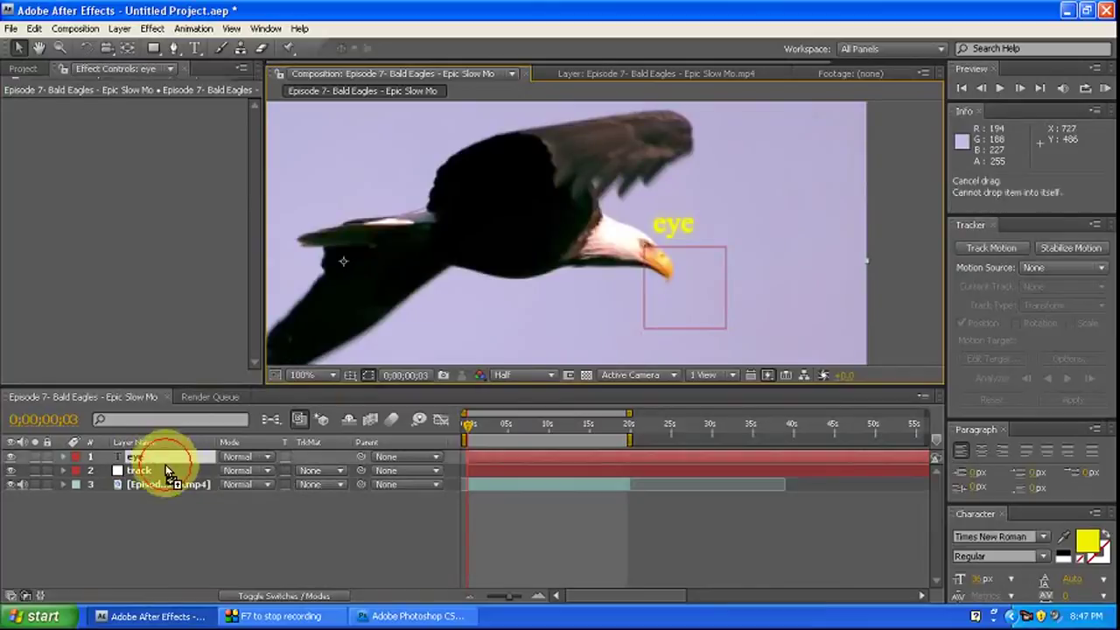
left_click_drag(166, 461, 168, 483)
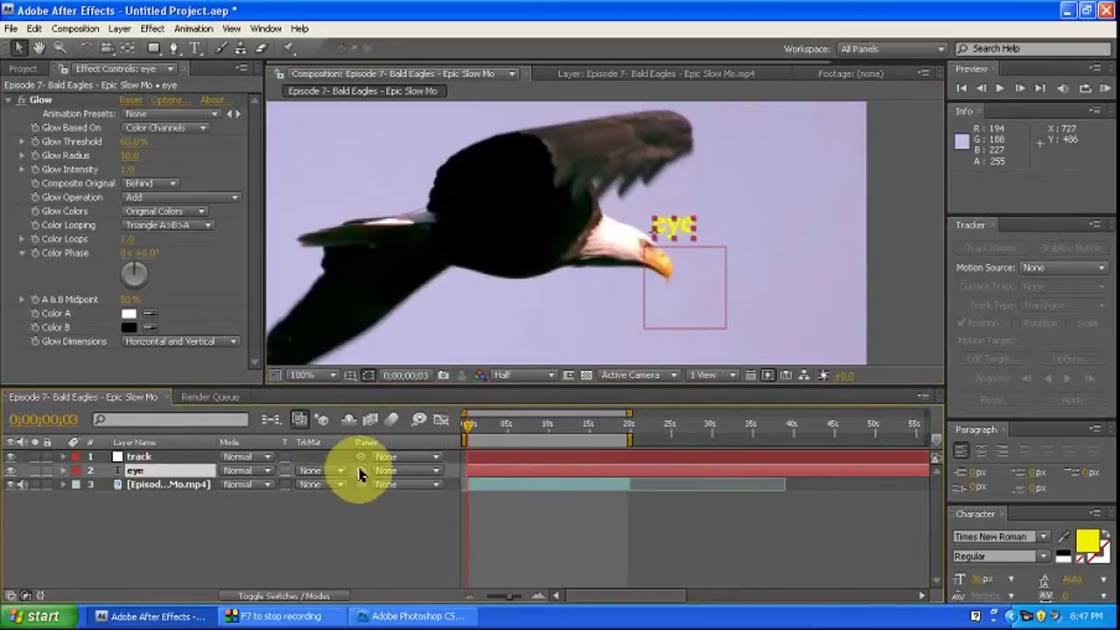
left_click_drag(362, 473, 157, 461)
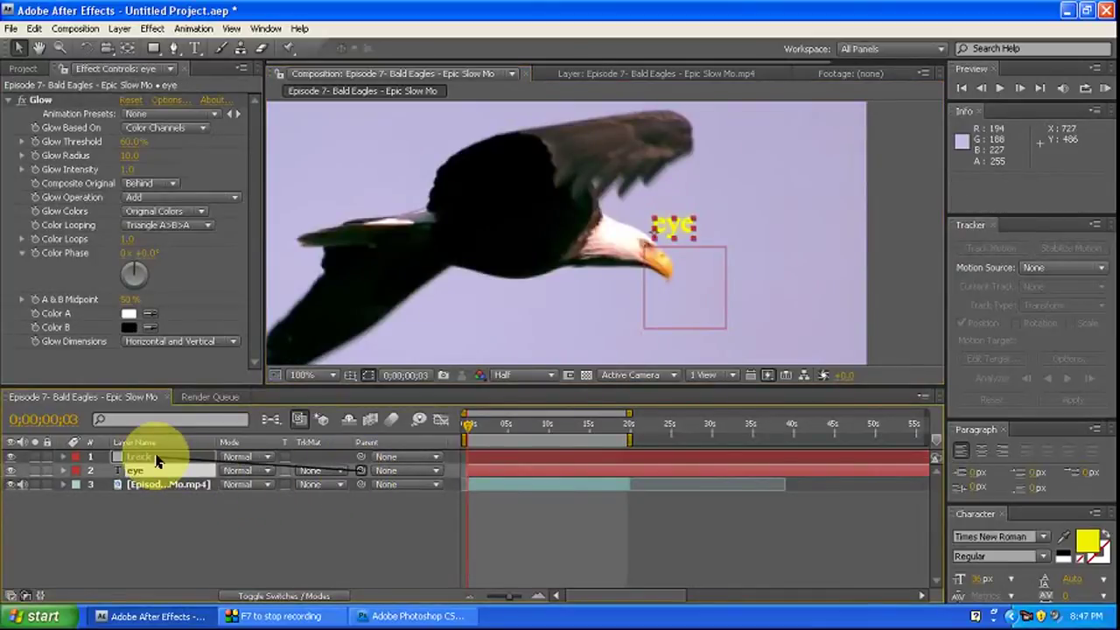
left_click(698, 293)
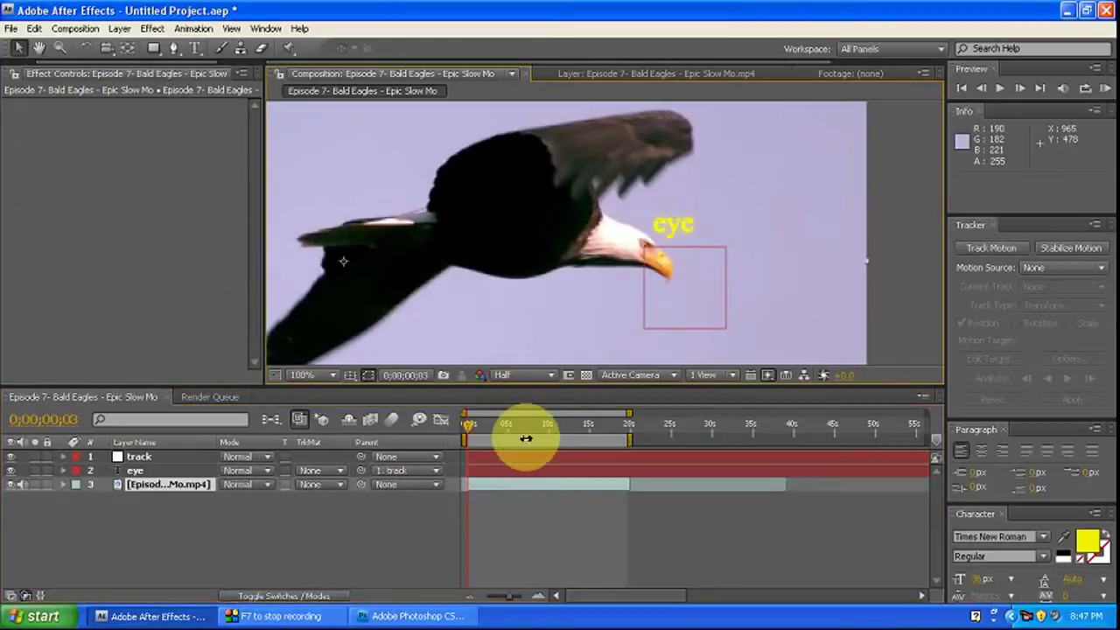
key("space")
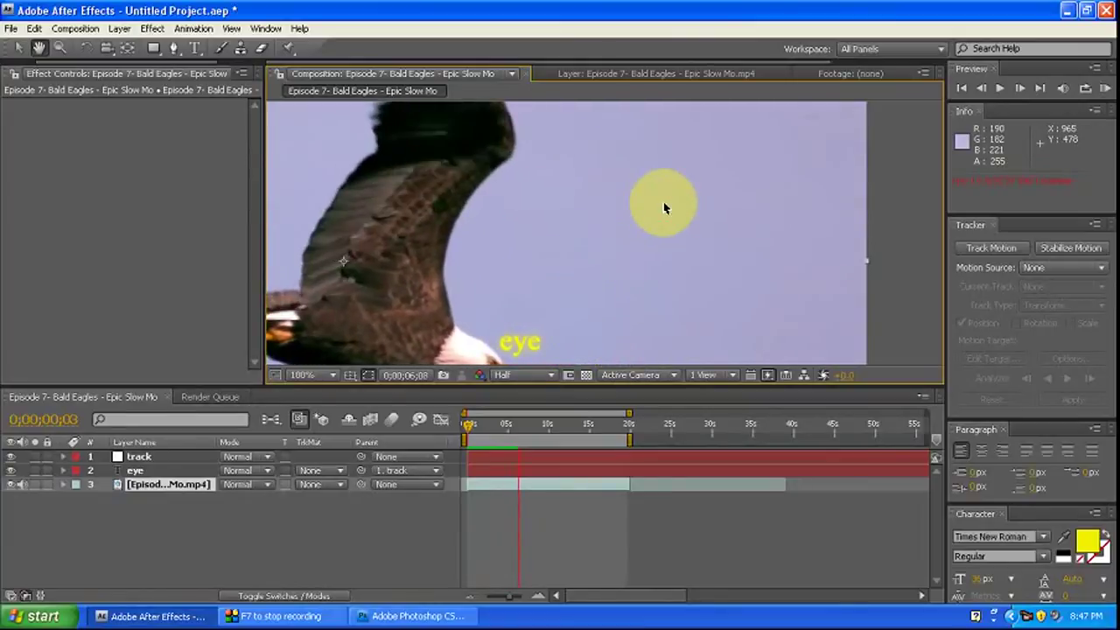
scroll(691, 197, "down", 1)
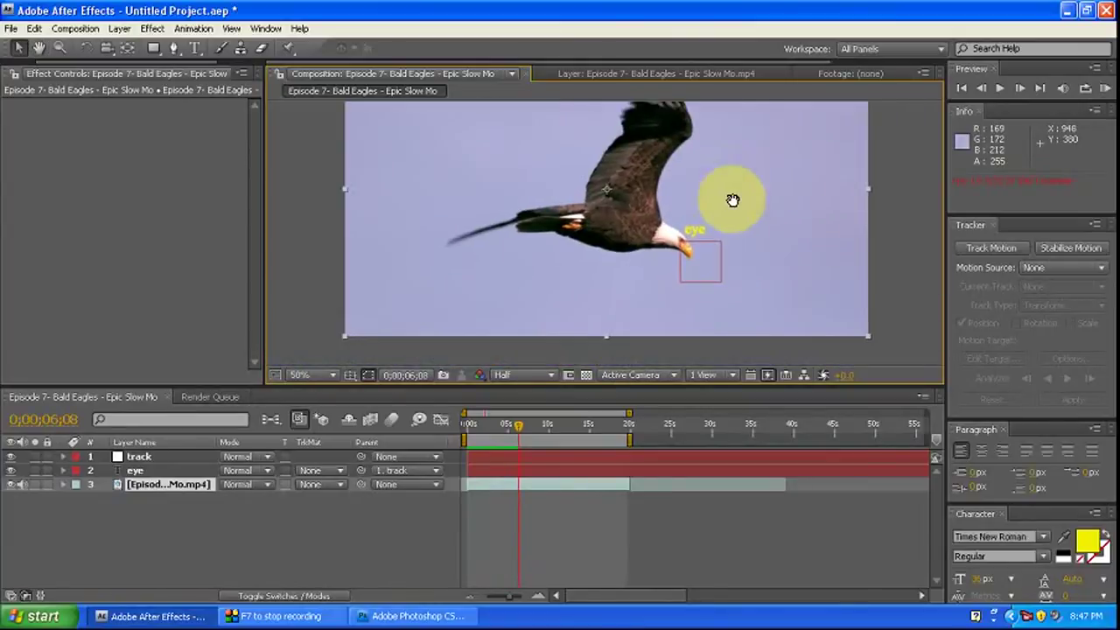
scroll(615, 229, "up", 2)
mouse_move(615, 233)
left_mouse_down()
mouse_move(557, 257)
mouse_move(496, 260)
left_mouse_up()
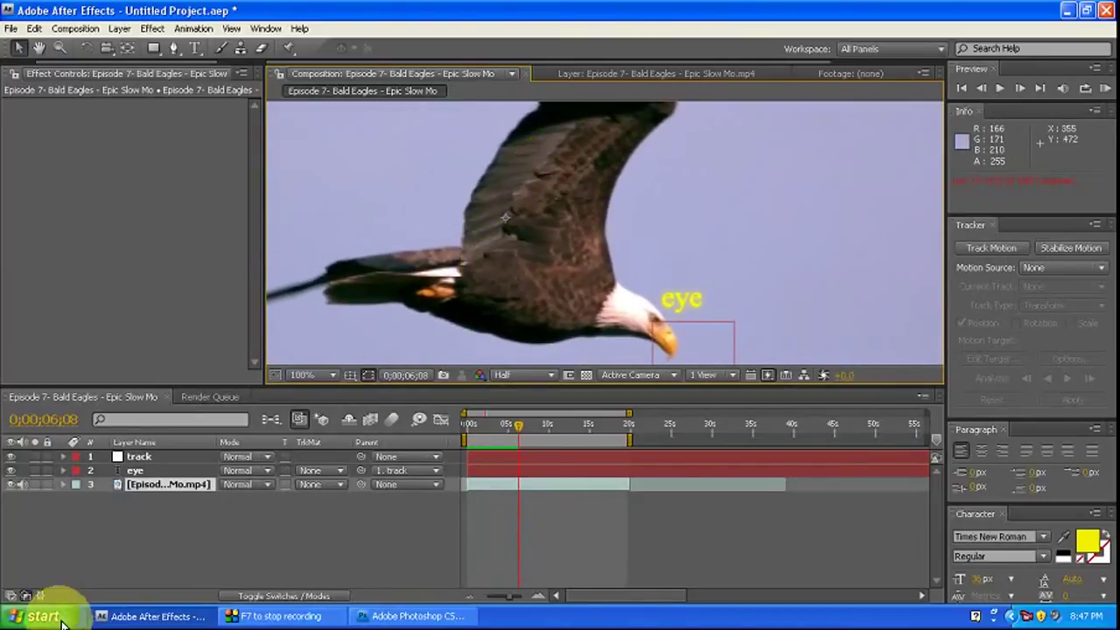
Add a new text layer reading 'wings' with a red fill colour.
right_click(156, 485)
mouse_move(225, 500)
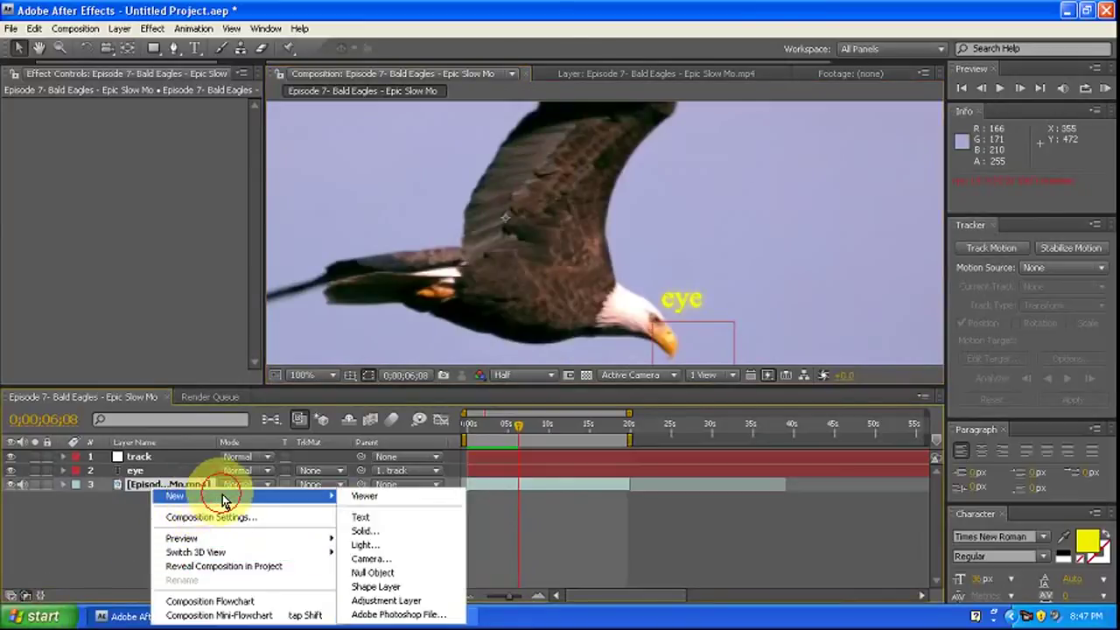
left_click(389, 521)
type("wings")
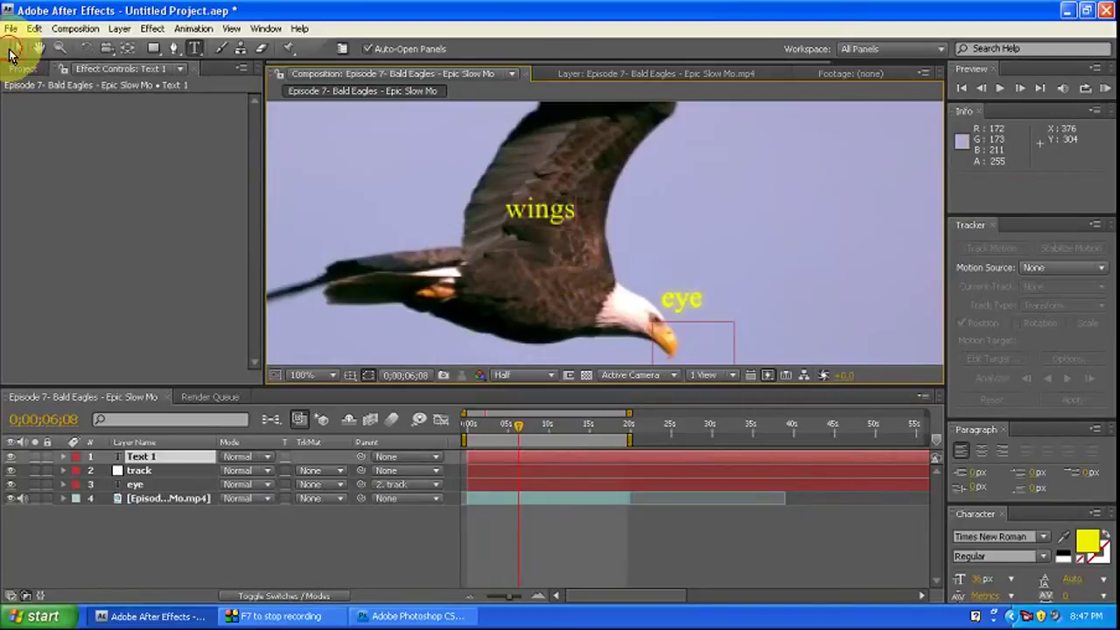
left_click(18, 48)
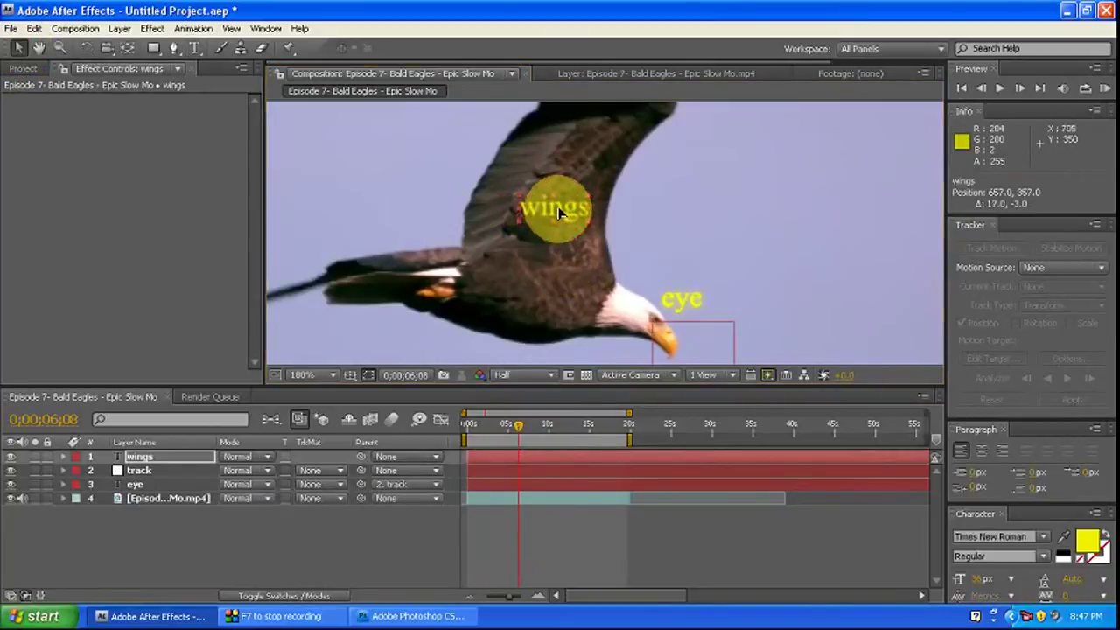
left_click(1090, 548)
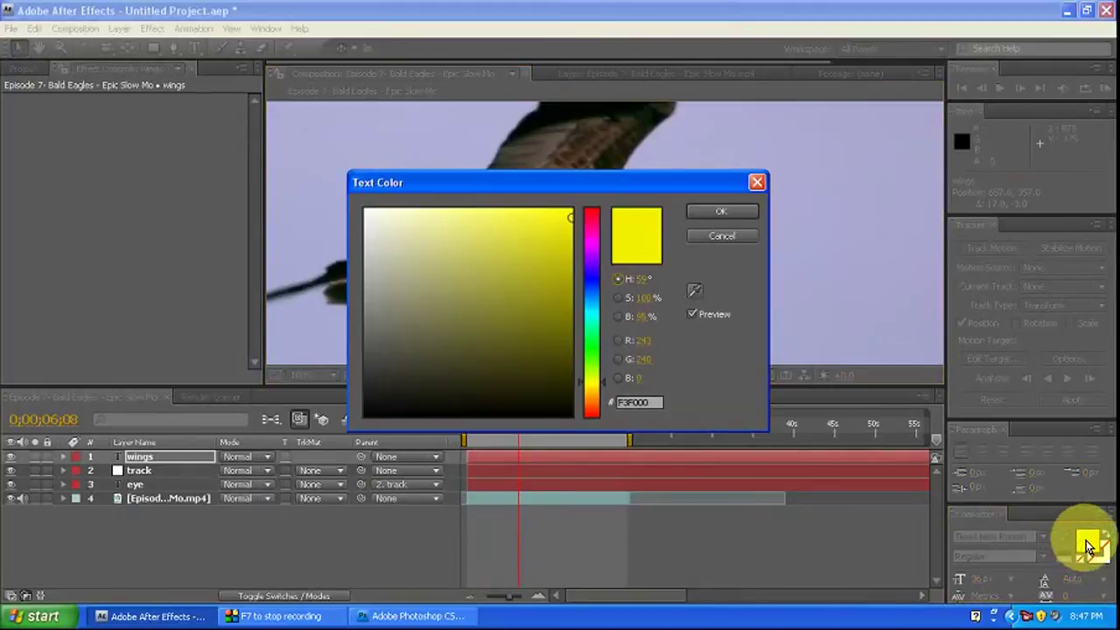
left_click(602, 412)
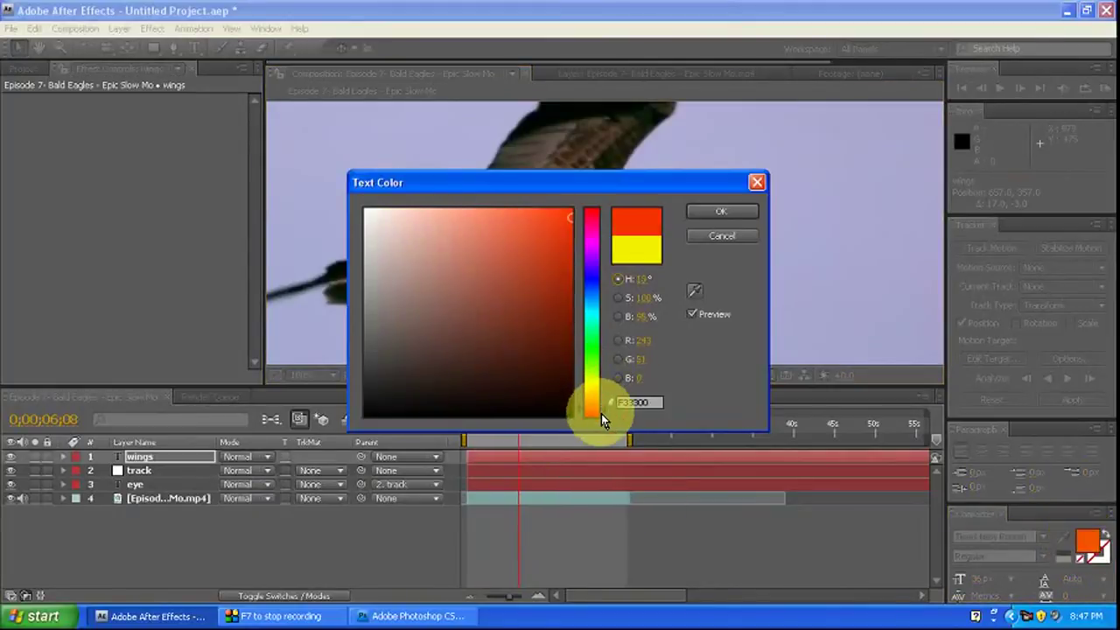
left_click(703, 213)
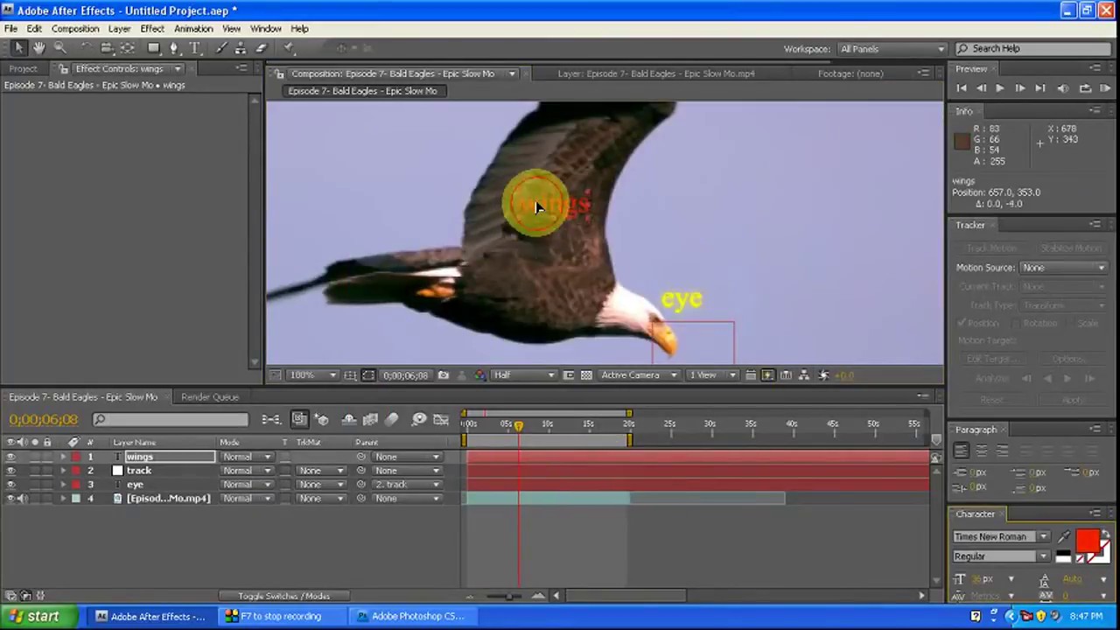
Apply Glow to 'wings', place it on the wing, move it below track, and parent it to track.
left_click(154, 29)
mouse_move(175, 303)
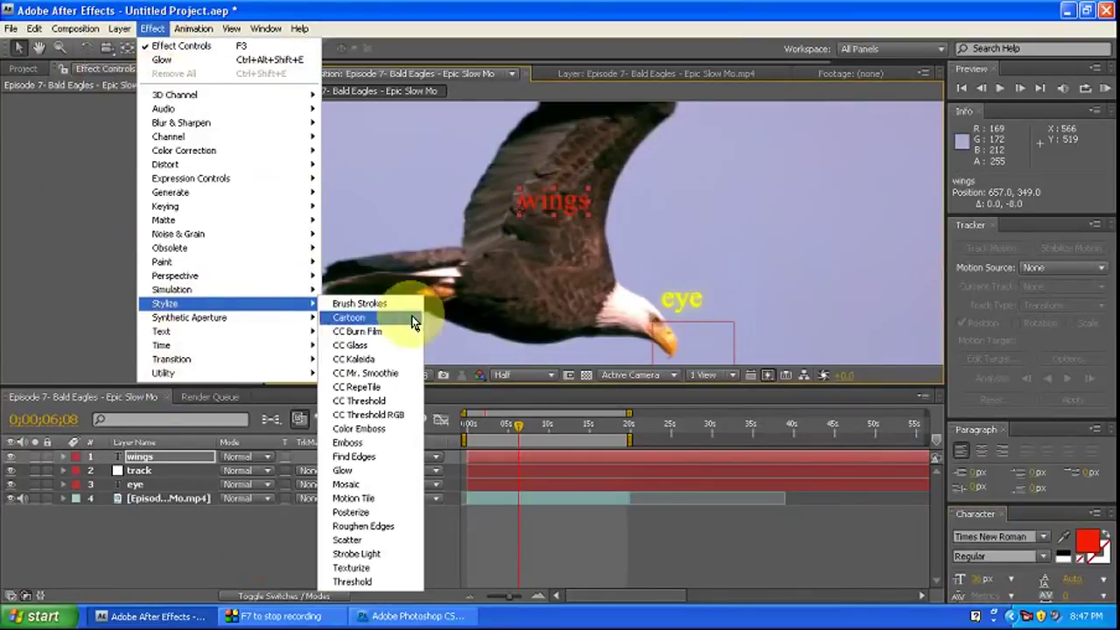
left_click(356, 472)
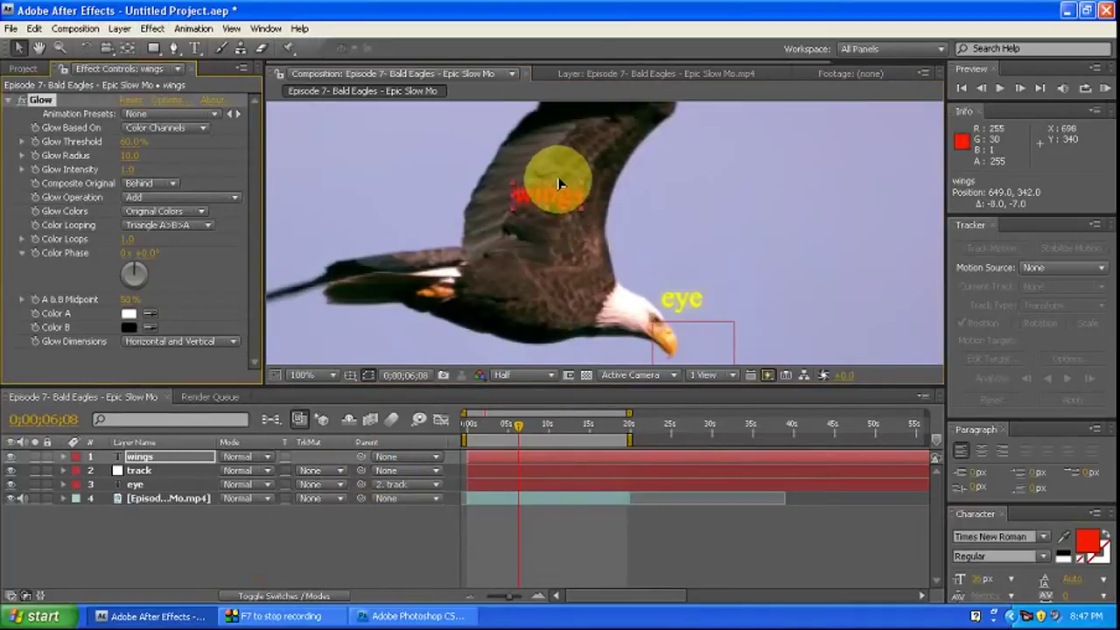
left_click_drag(560, 184, 561, 188)
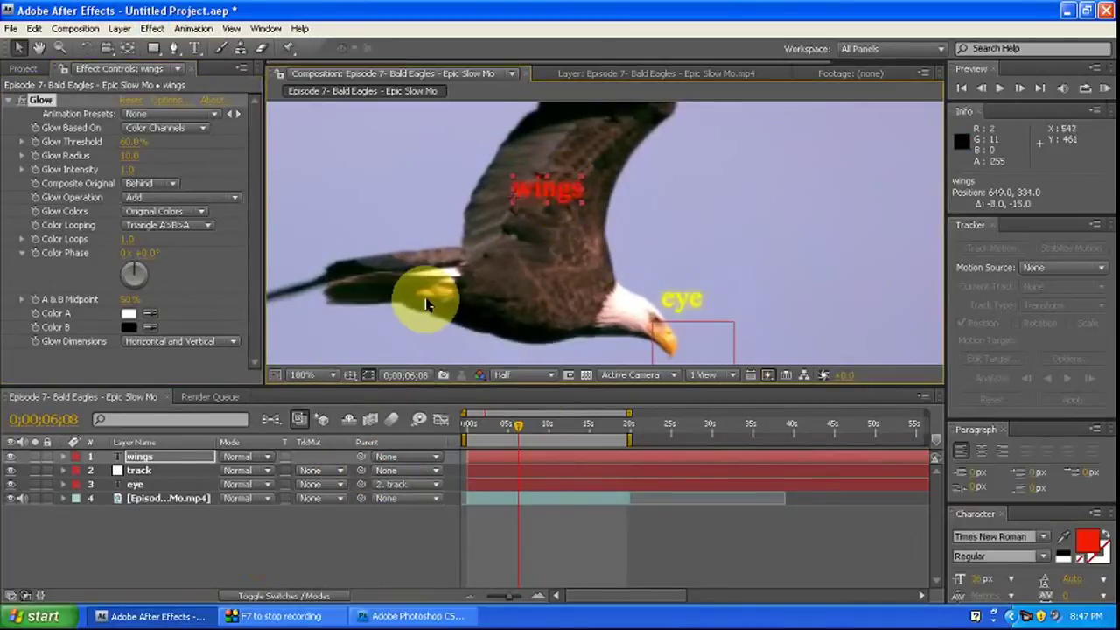
mouse_move(161, 456)
left_mouse_down()
mouse_move(172, 482)
mouse_move(161, 466)
left_mouse_up()
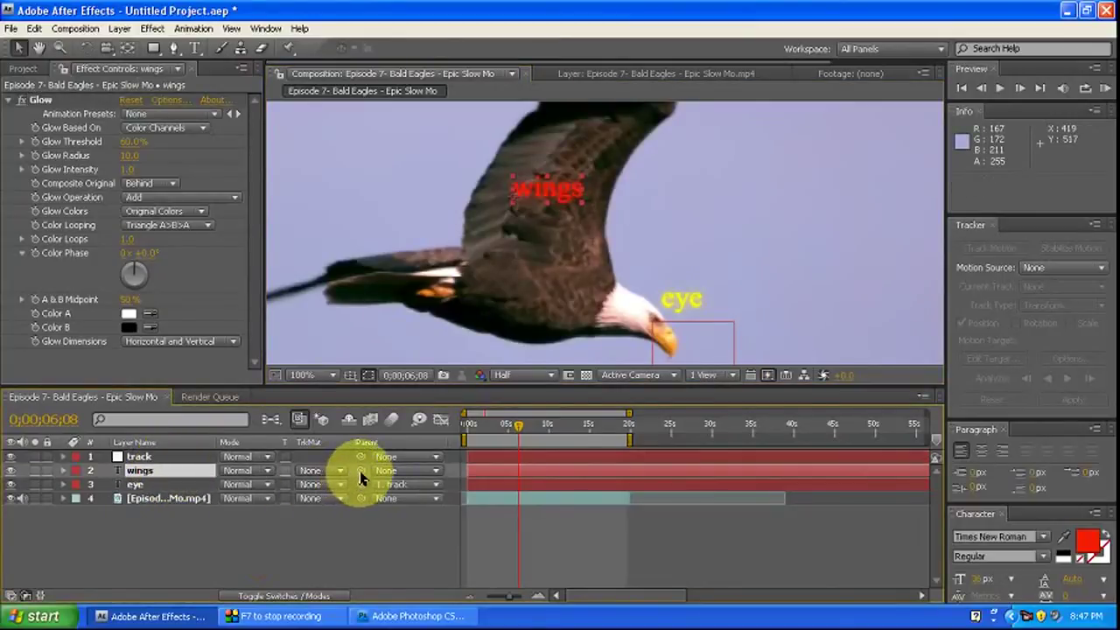
left_click_drag(361, 478, 164, 475)
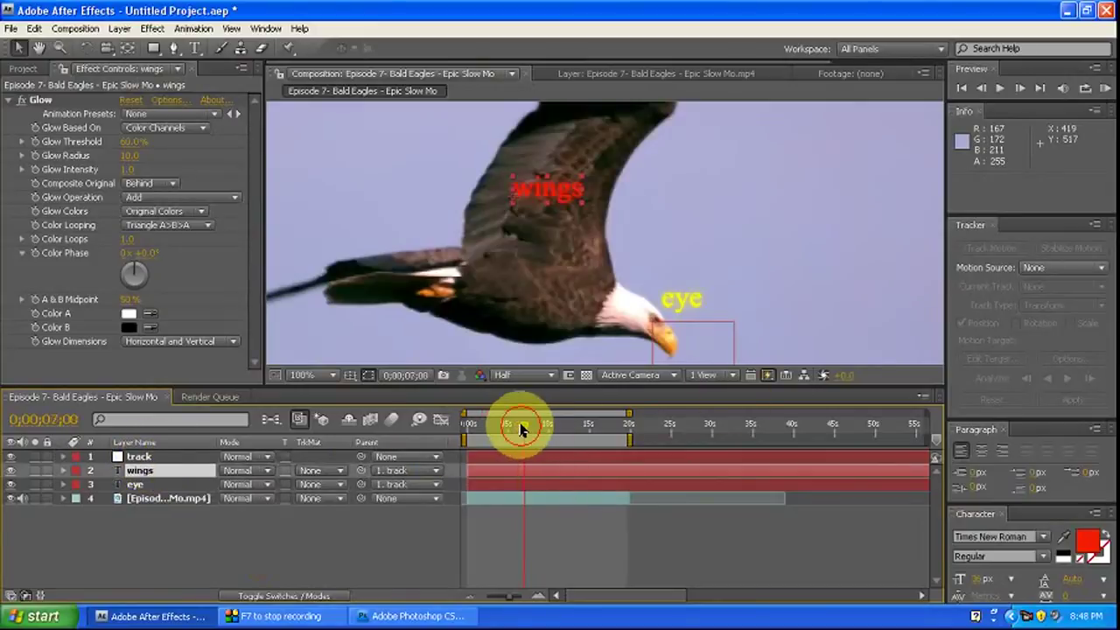
left_click_drag(520, 428, 486, 436)
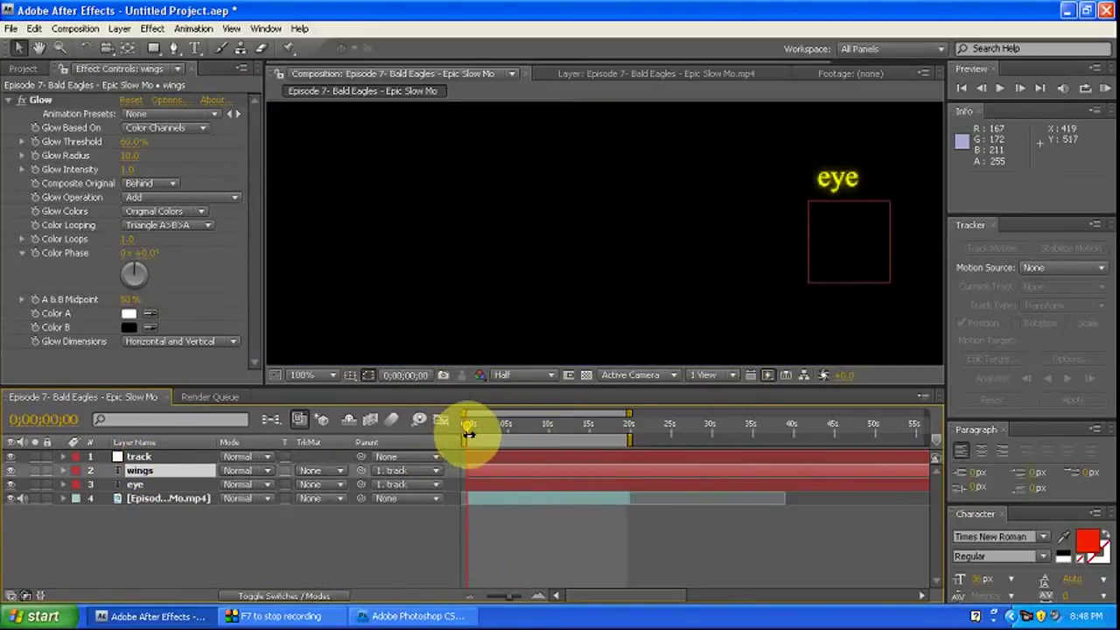
key("space")
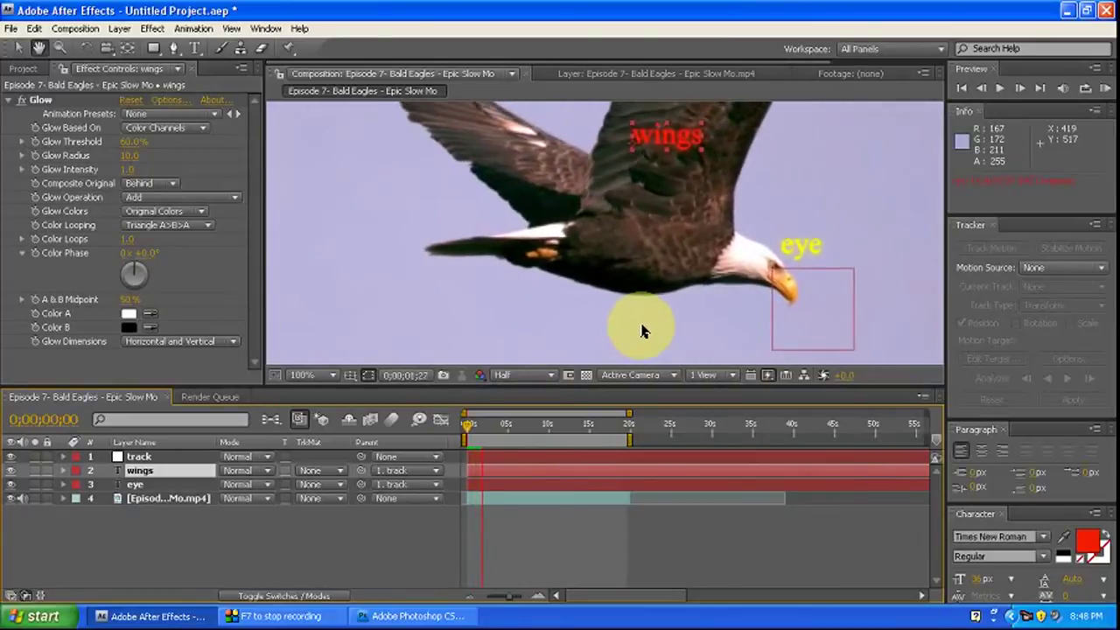
left_click(646, 308)
scroll(444, 347, "down", 2)
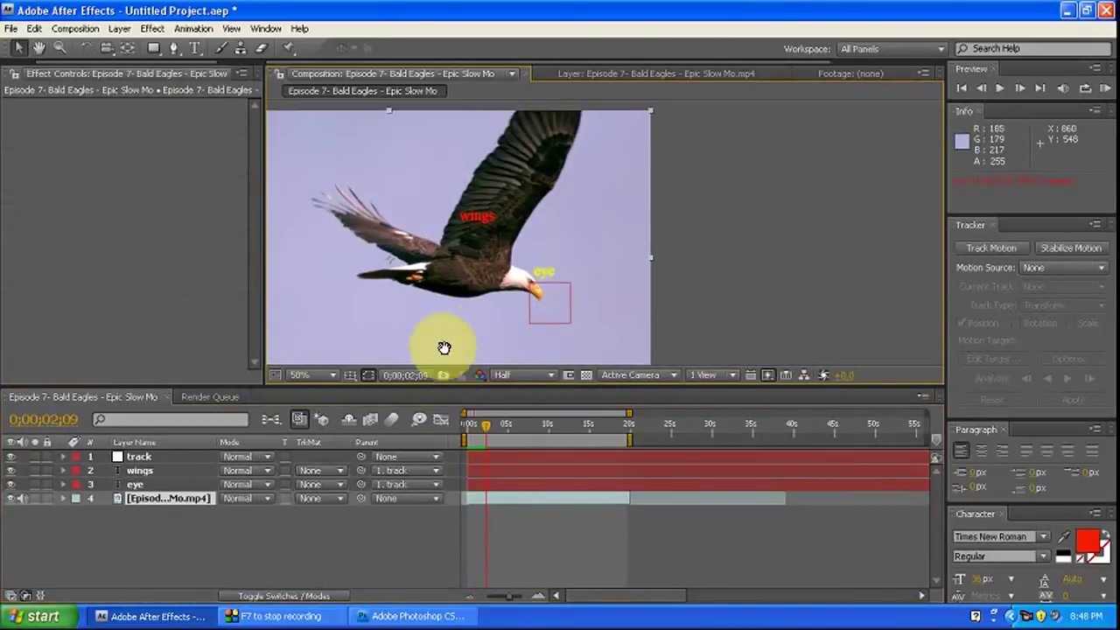
left_click_drag(444, 347, 554, 337)
left_click(471, 429)
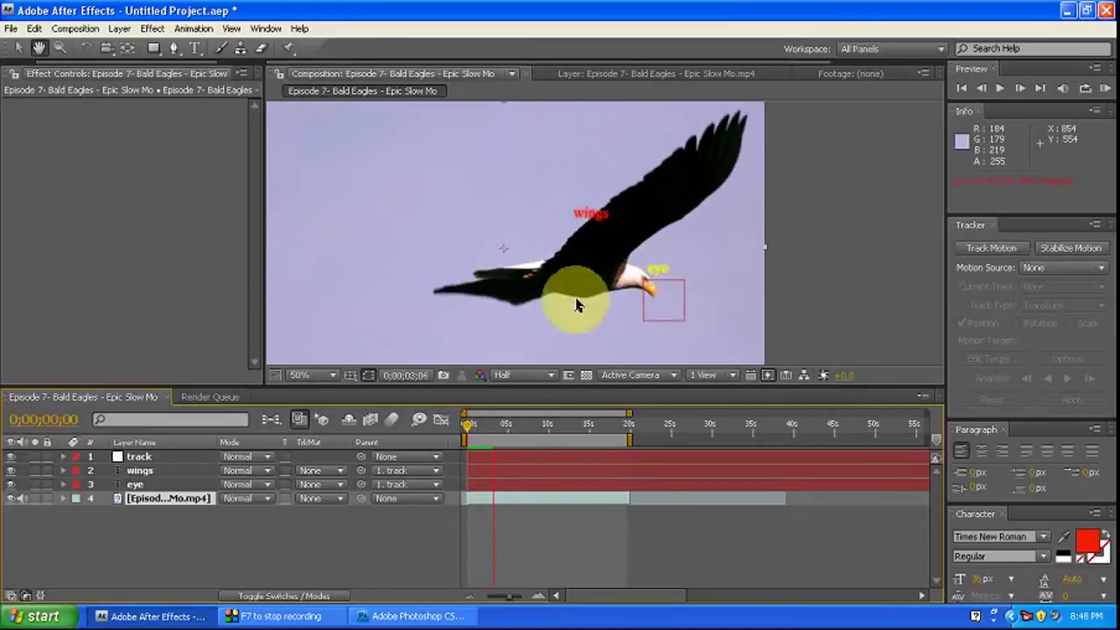
key("space")
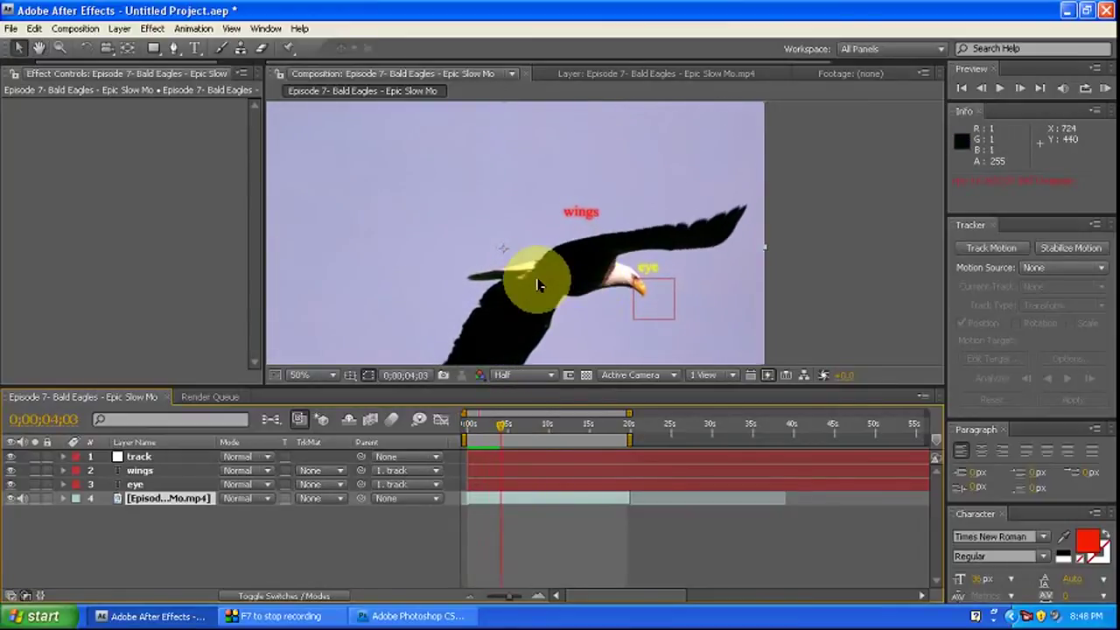
scroll(529, 263, "up", 2)
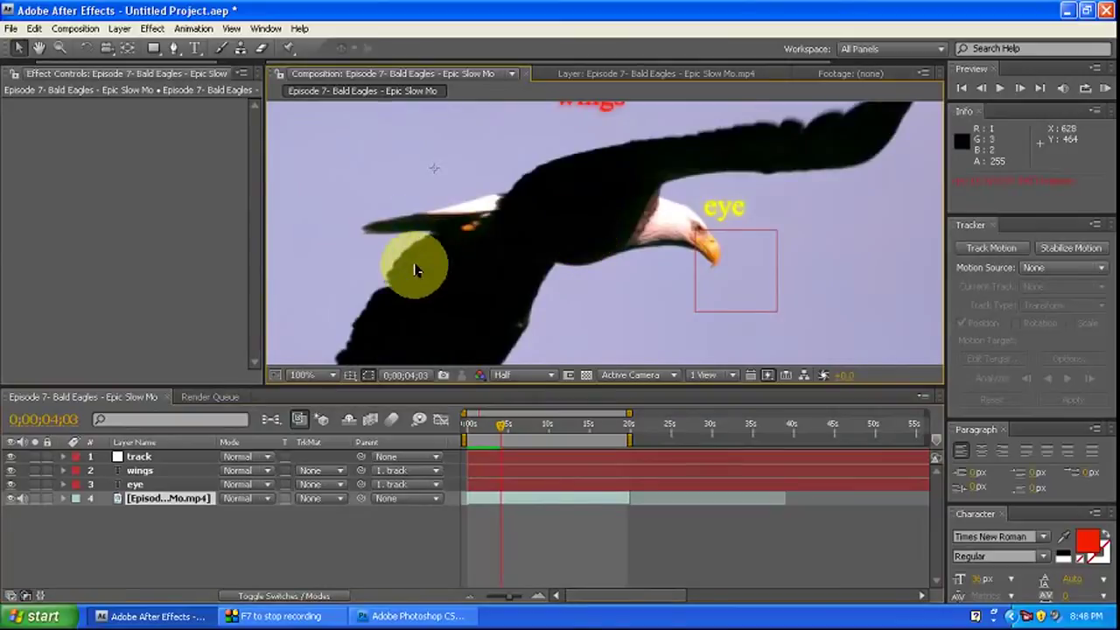
Add a blue 'Tail' text layer positioned on the eagle's tail.
right_click(188, 534)
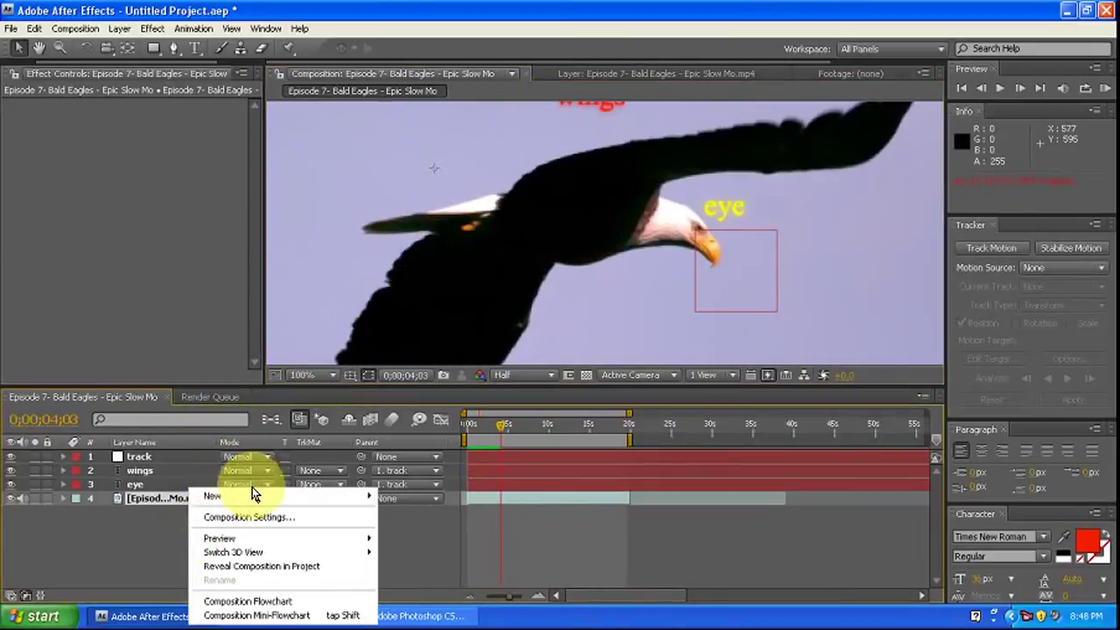
mouse_move(253, 496)
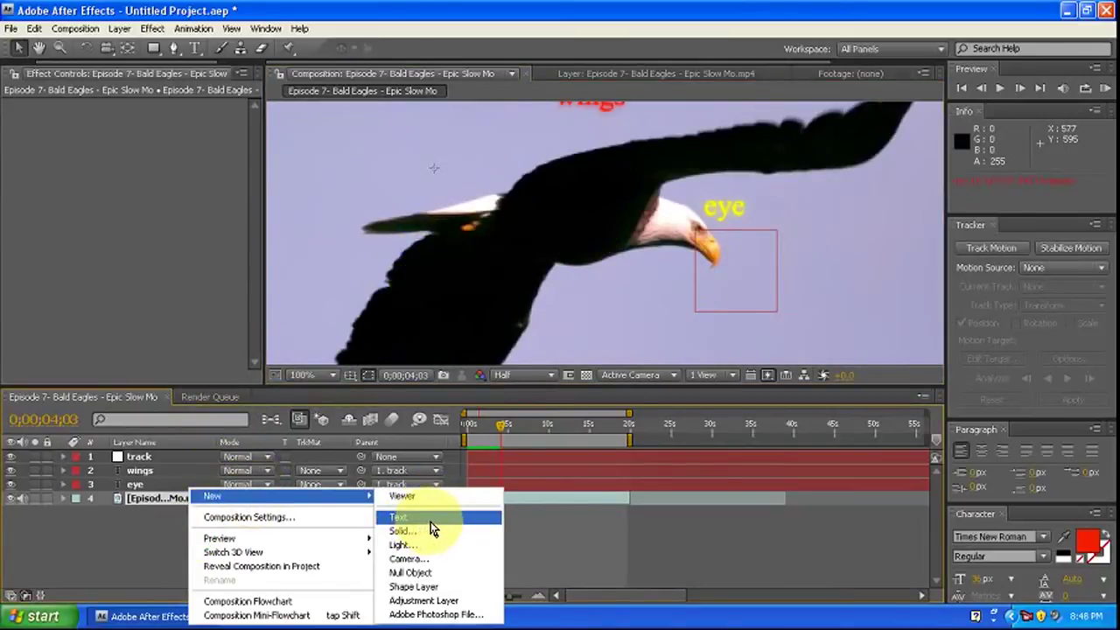
left_click(431, 522)
type("Tail")
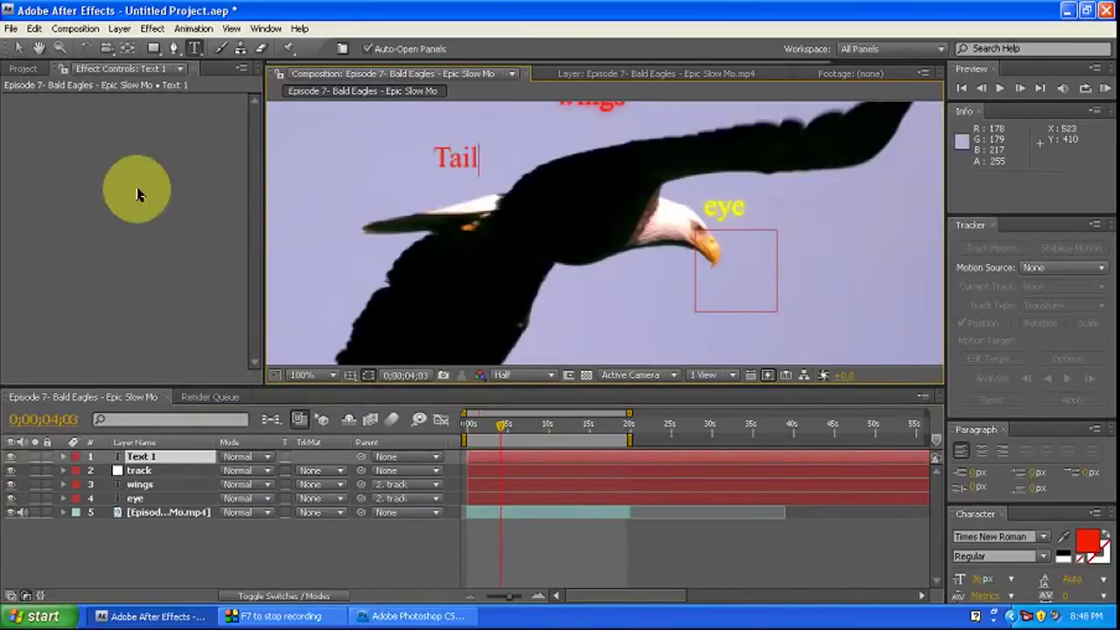
left_click(19, 48)
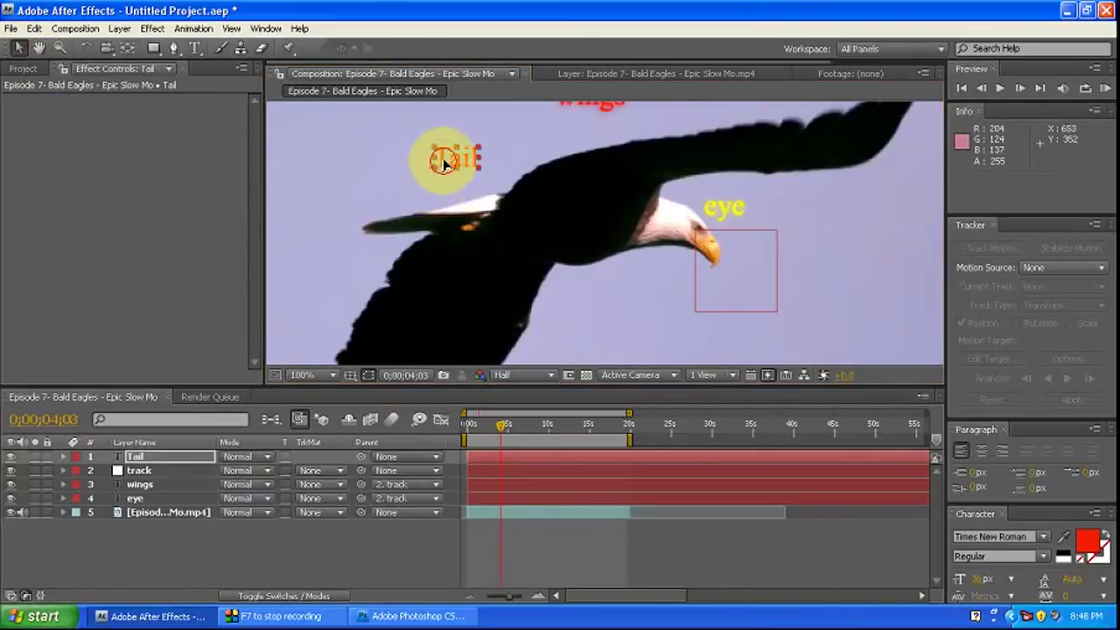
left_click_drag(447, 163, 411, 206)
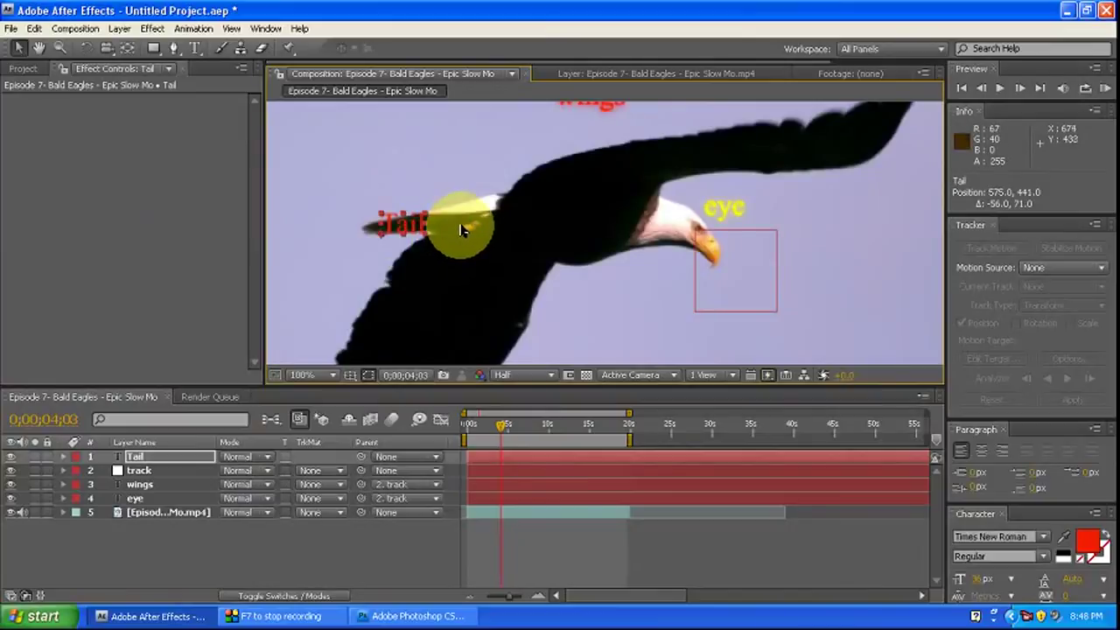
left_click(1088, 540)
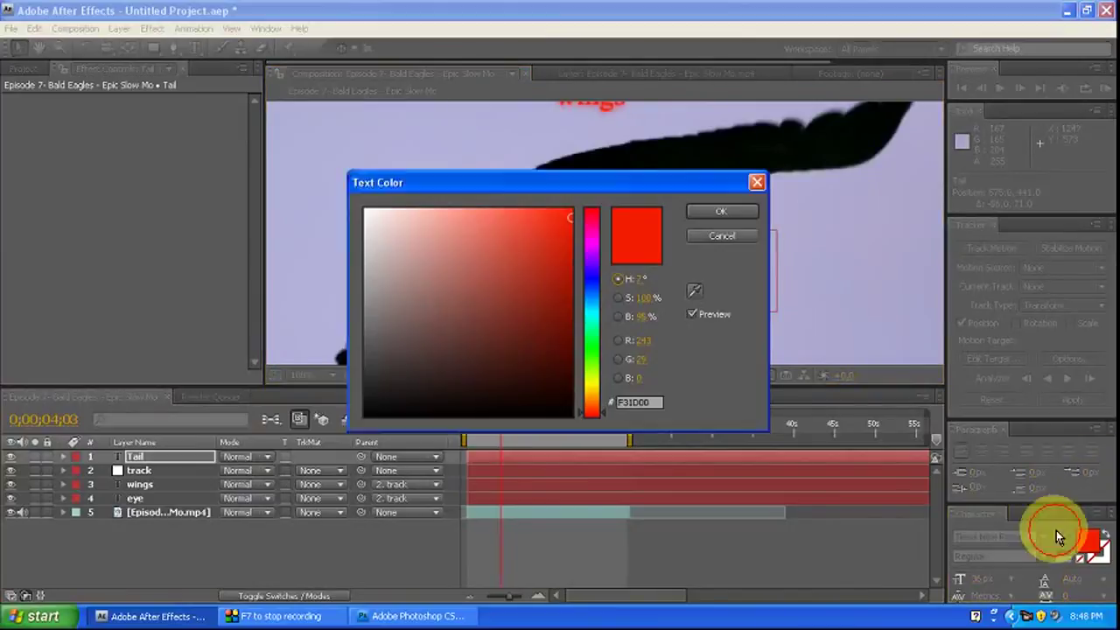
left_click(586, 316)
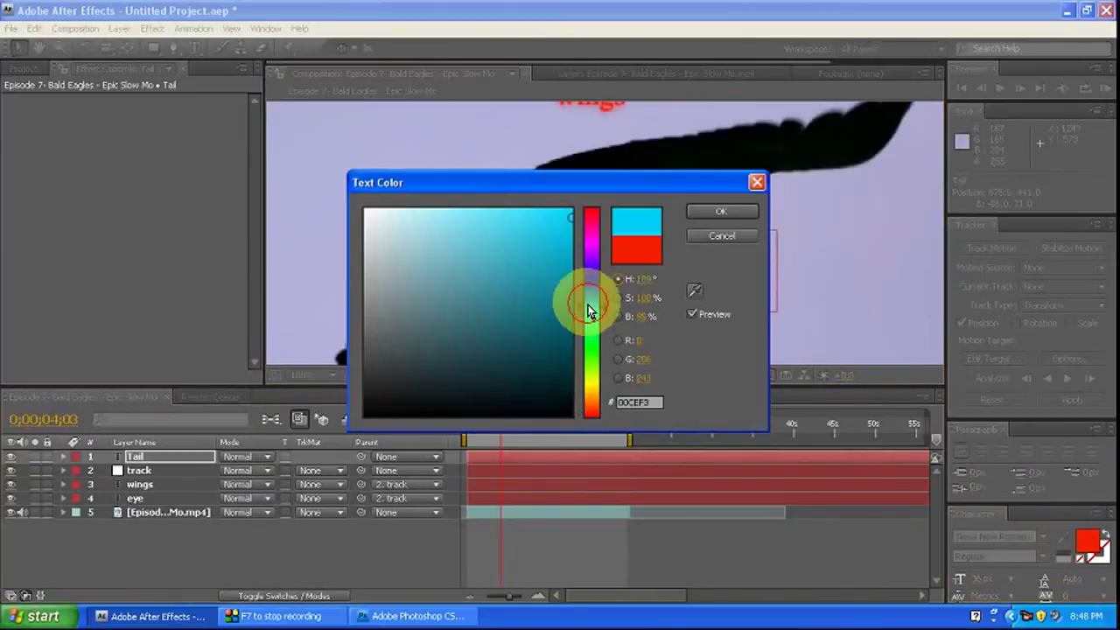
left_click(716, 213)
Apply Glow to Tail, move the layer below track, and parent it to track.
left_click(146, 37)
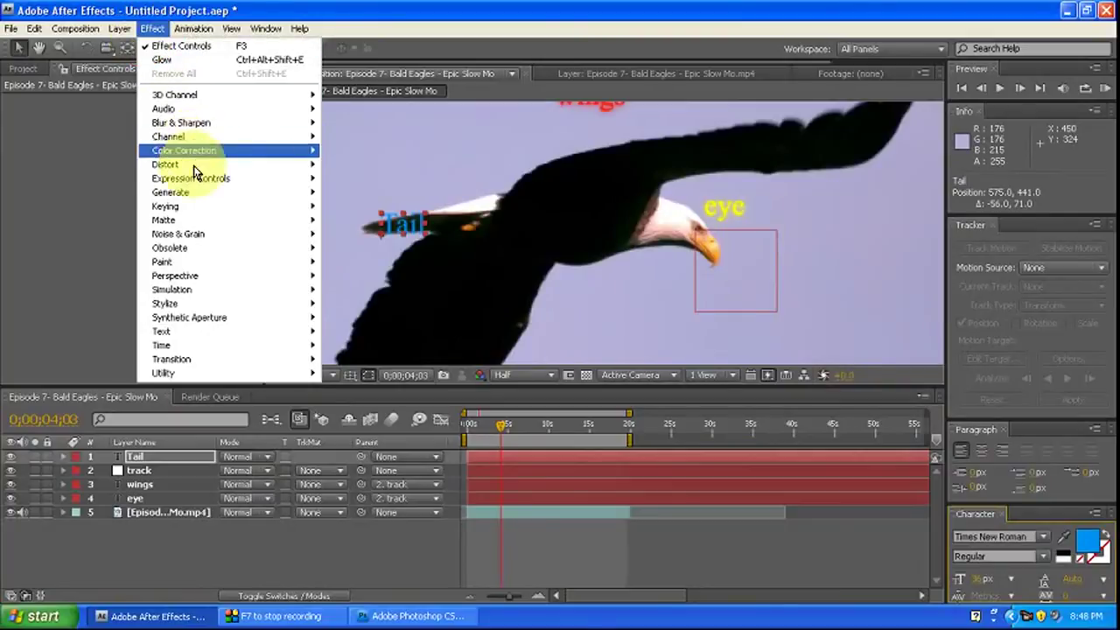
mouse_move(178, 304)
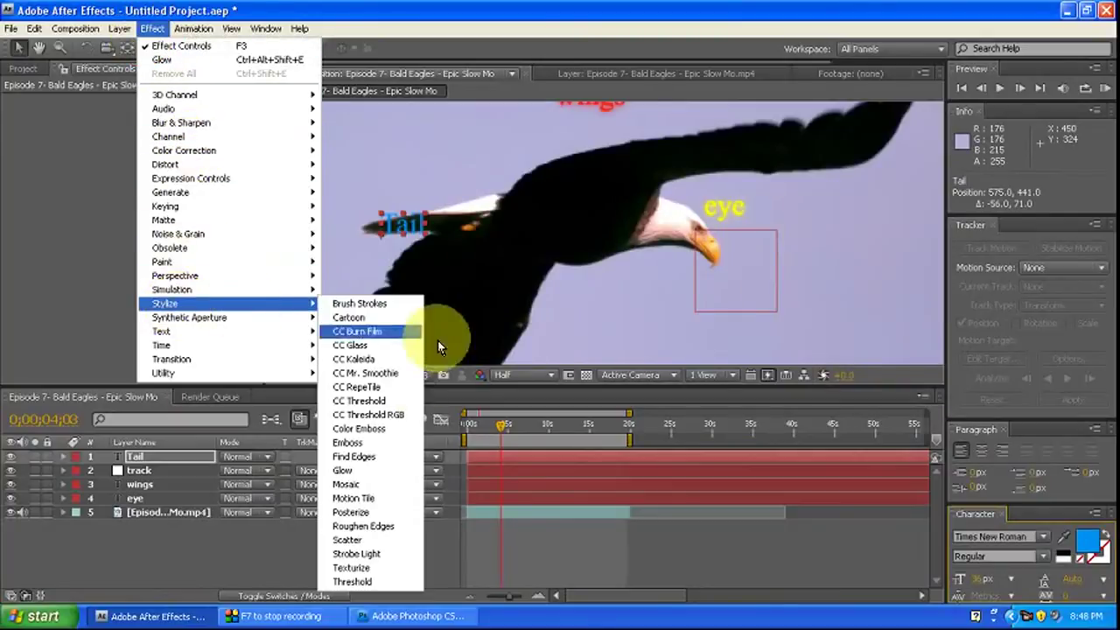
left_click(363, 470)
left_click_drag(458, 180, 501, 148)
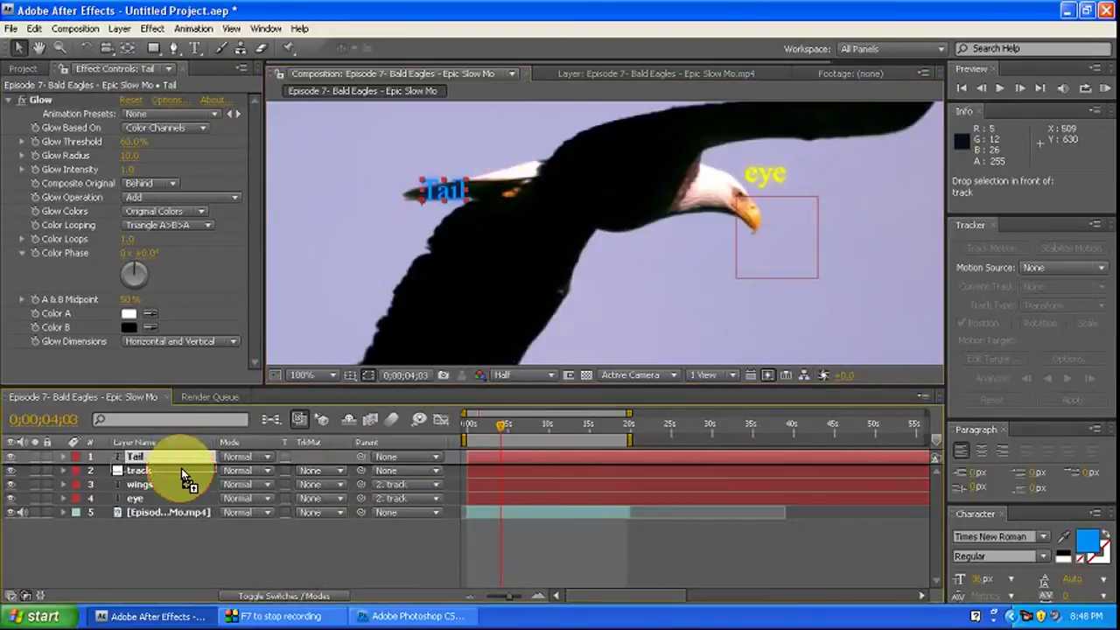
left_click_drag(181, 461, 181, 475)
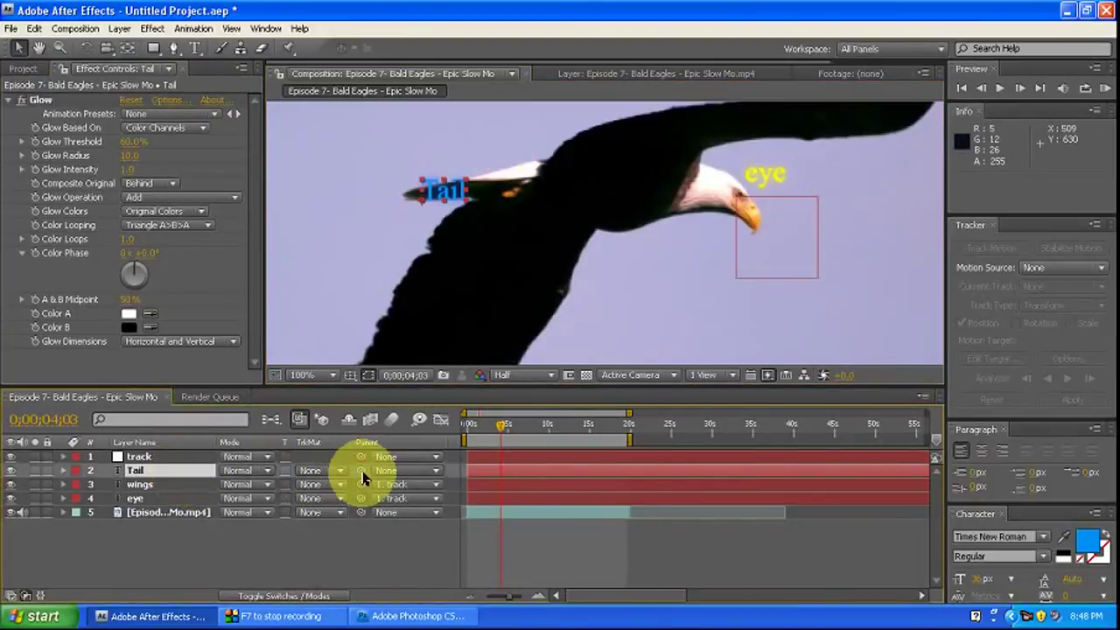
left_click_drag(361, 470, 160, 461)
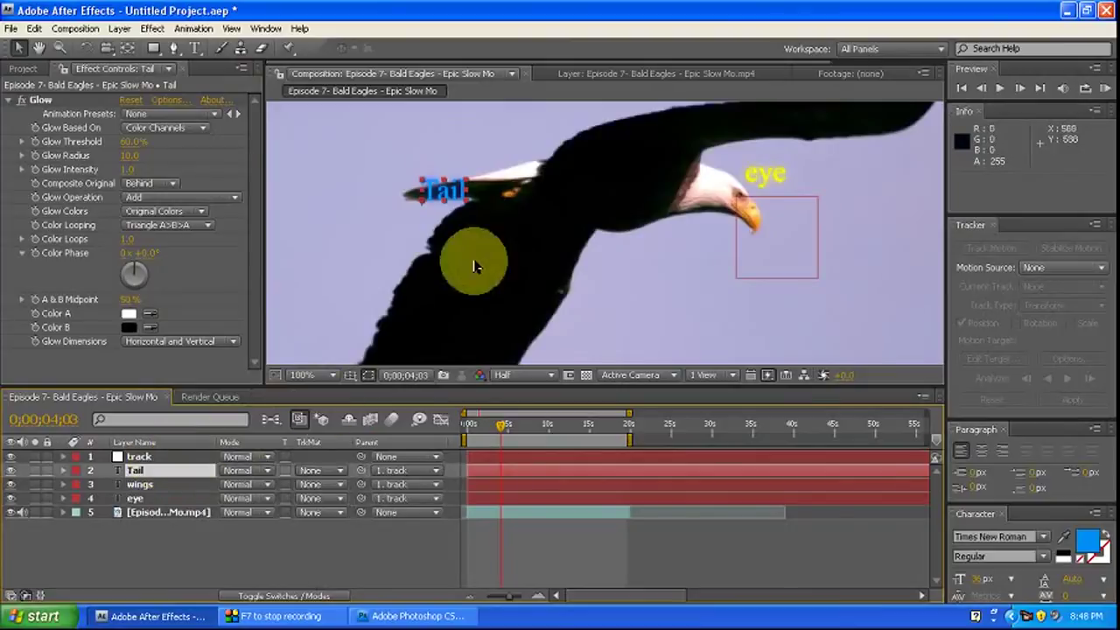
mouse_move(488, 225)
left_mouse_down()
mouse_move(394, 267)
mouse_move(426, 226)
left_mouse_up()
Add a magenta 'Legs' text layer positioned on the eagle's legs.
right_click(238, 569)
mouse_move(285, 501)
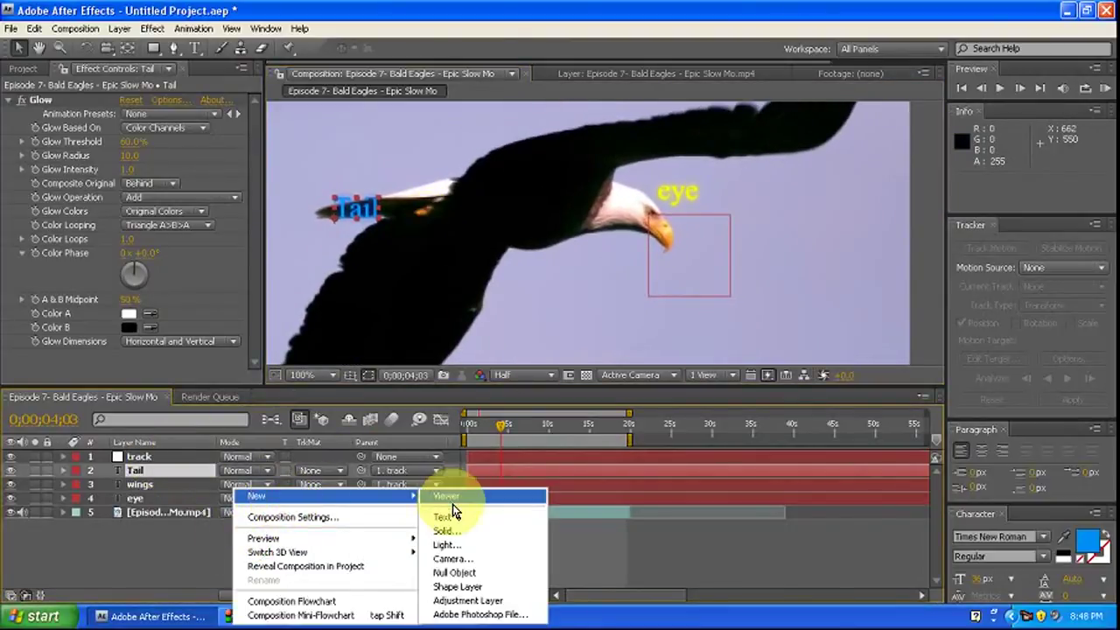
left_click(448, 519)
type("Legs")
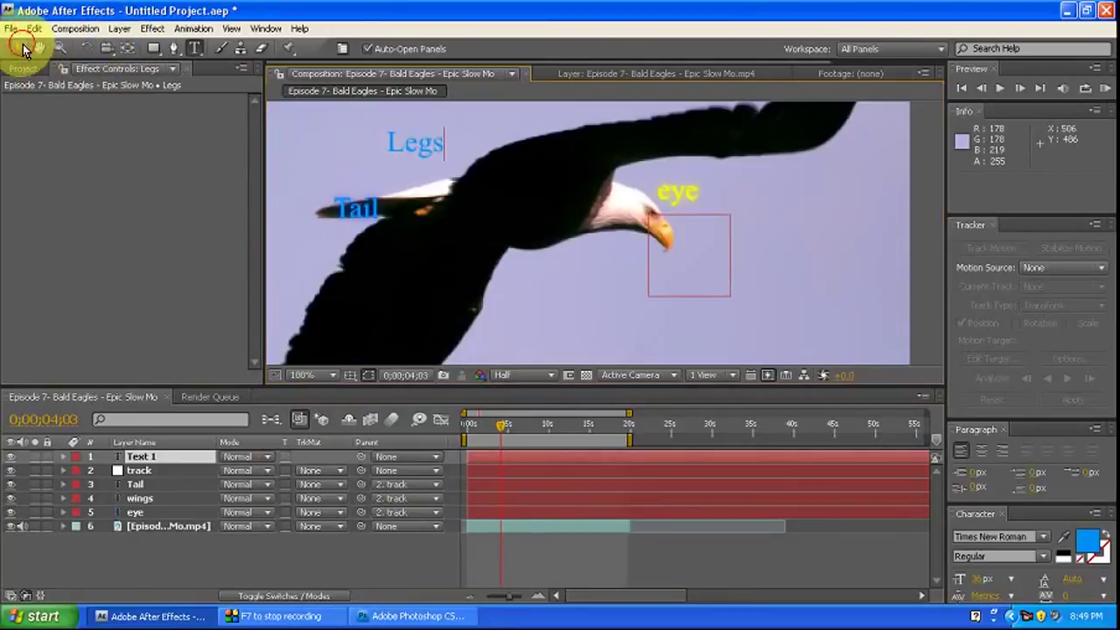
left_click(21, 48)
left_click(1090, 544)
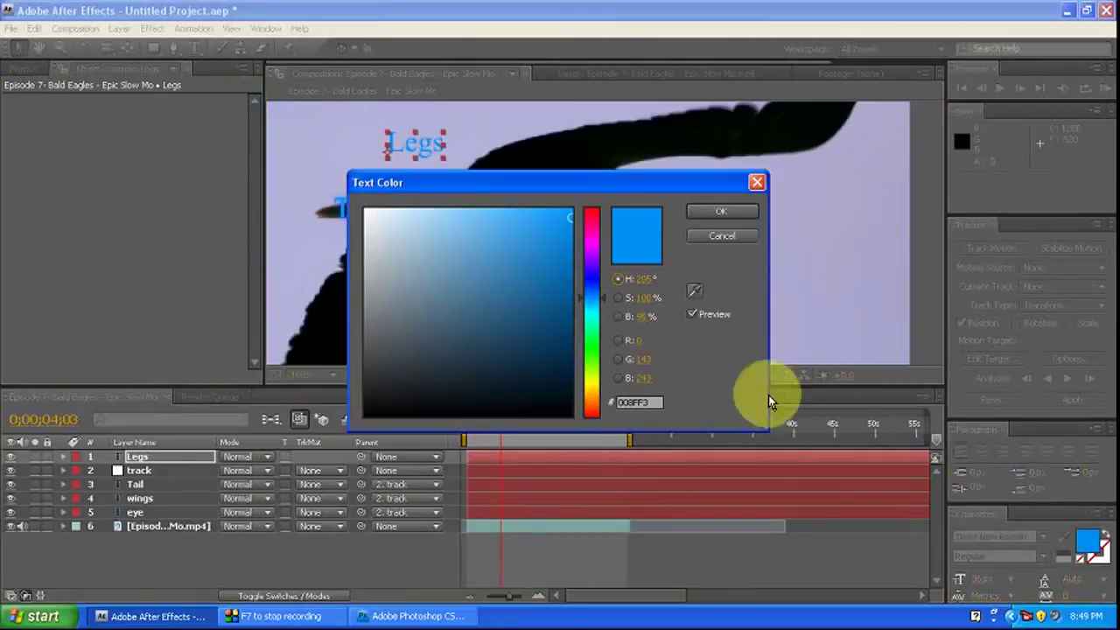
left_click(594, 249)
left_click(711, 211)
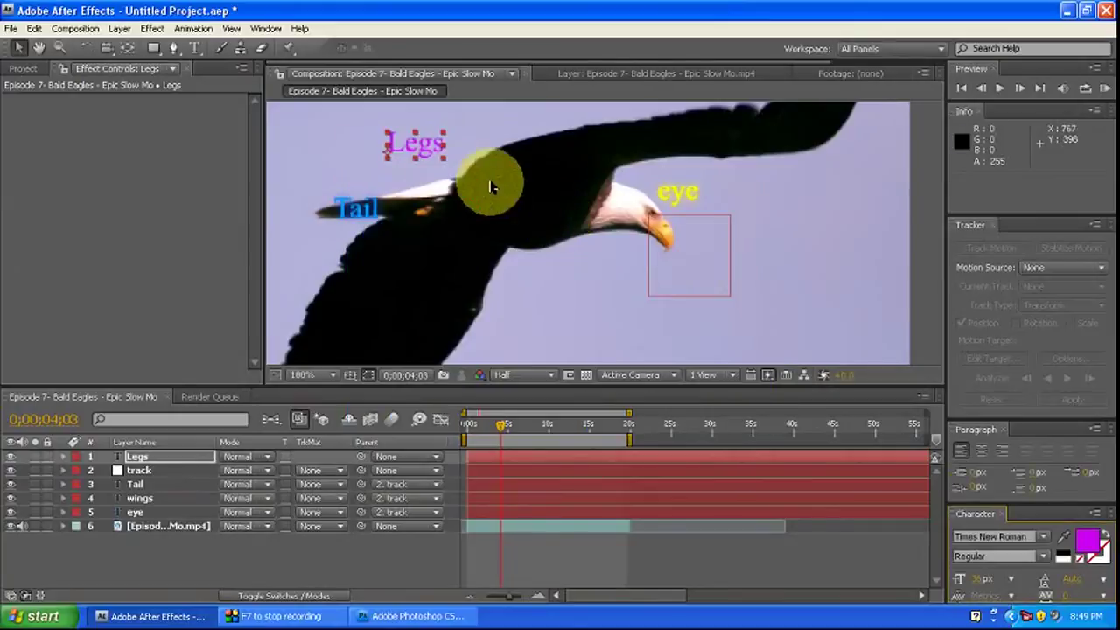
left_click_drag(428, 156, 464, 219)
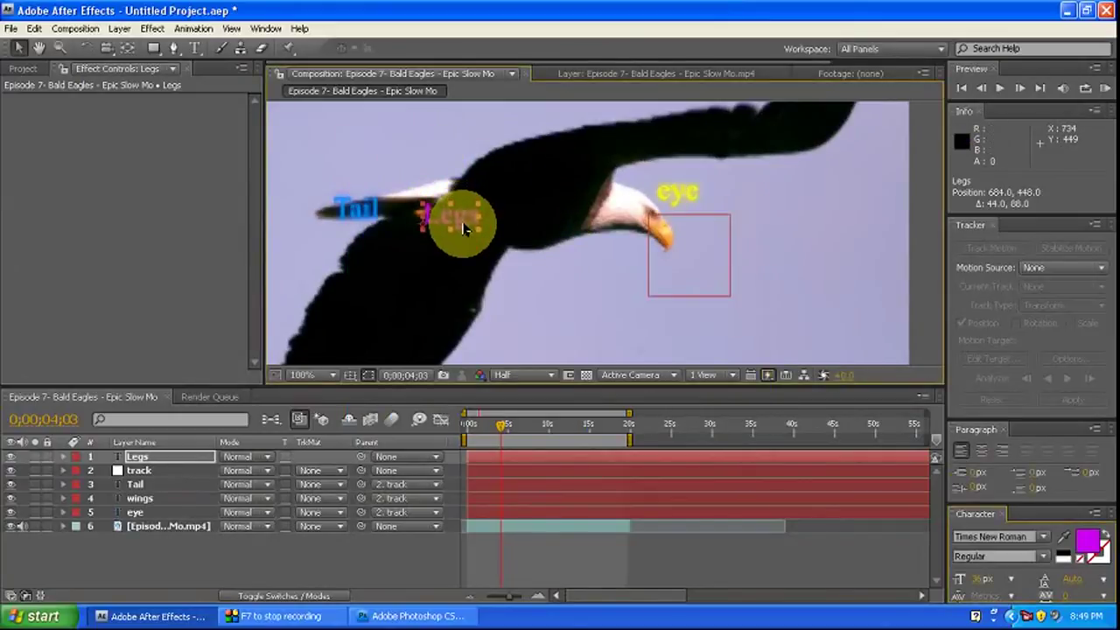
Apply Glow to Legs, move the layer below track, and parent it to track.
left_click(151, 32)
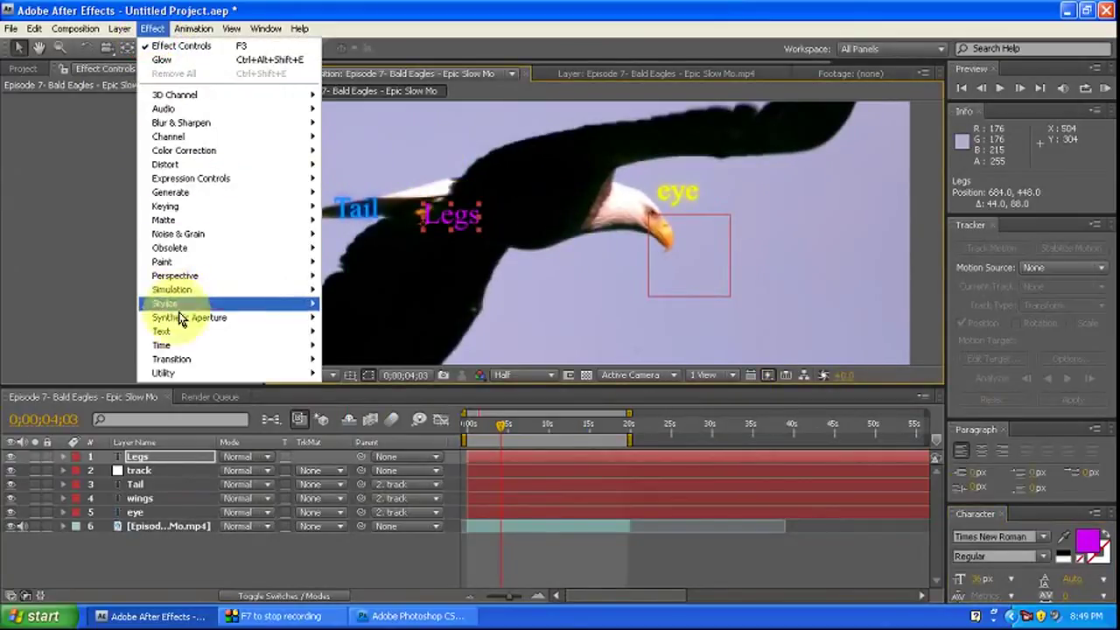
mouse_move(263, 317)
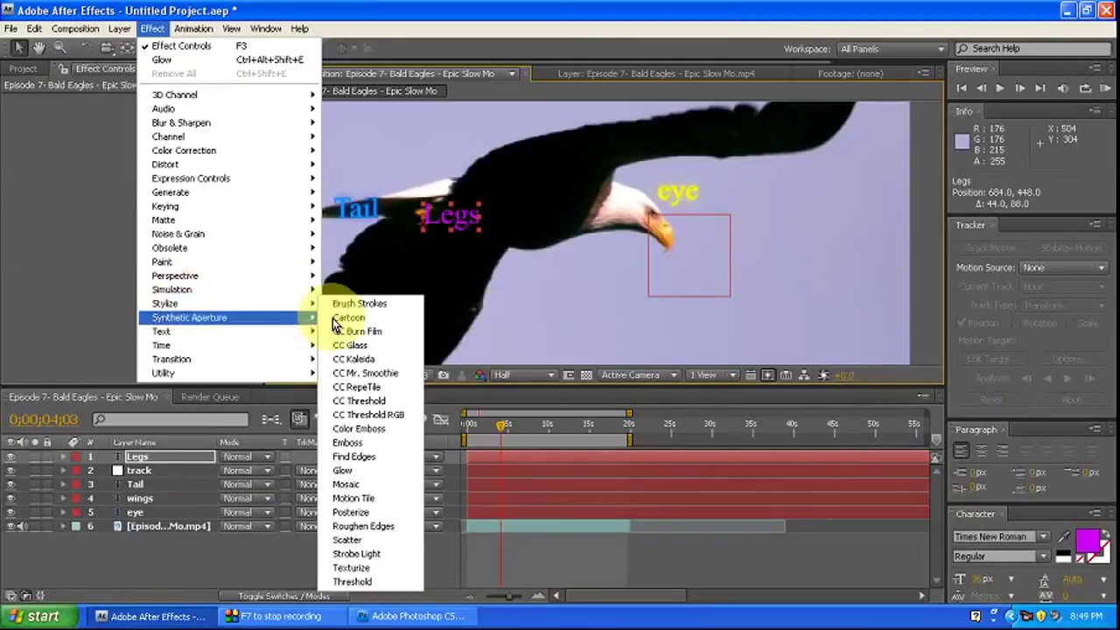
left_click(359, 473)
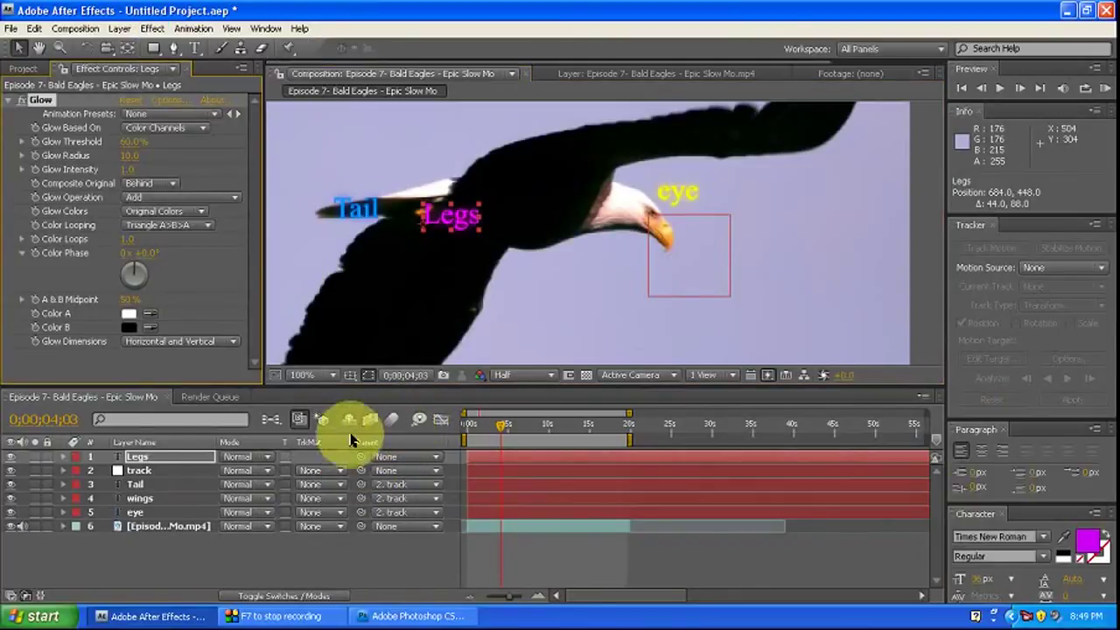
left_click_drag(136, 457, 140, 480)
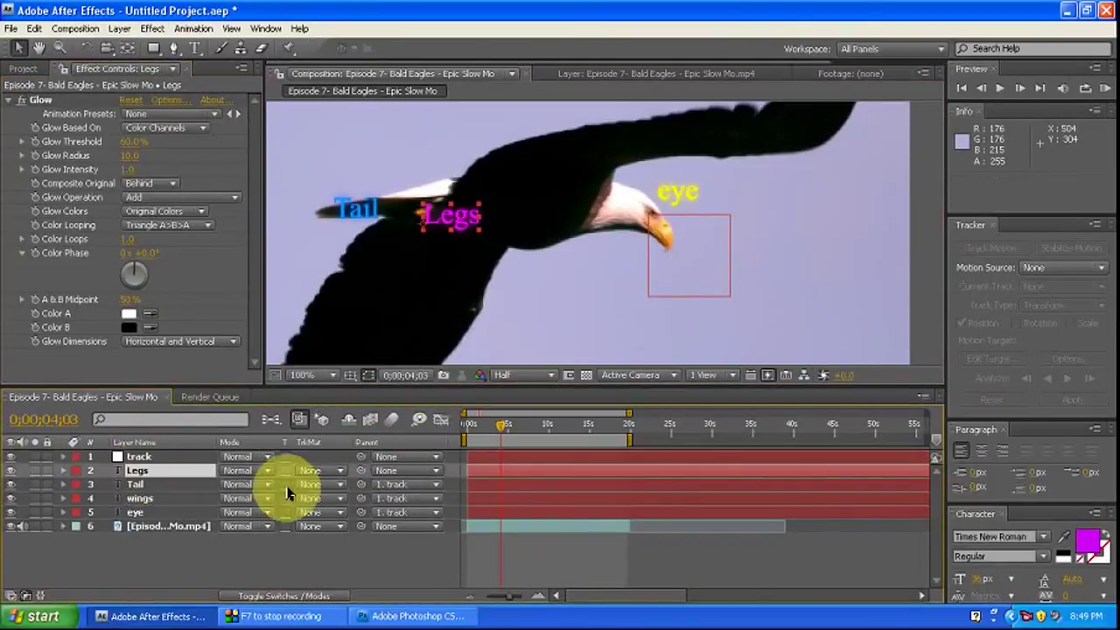
left_click_drag(360, 470, 147, 466)
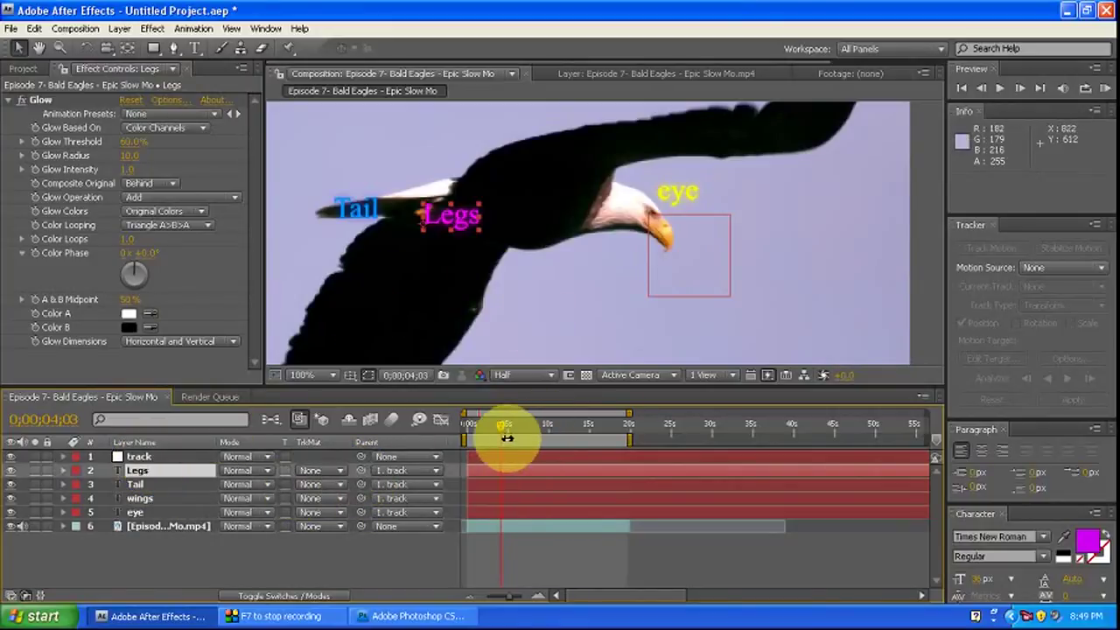
Preview from near the start at 50% zoom, stopping at 0;00;05;03 with all four labels following.
left_click_drag(476, 436, 476, 446)
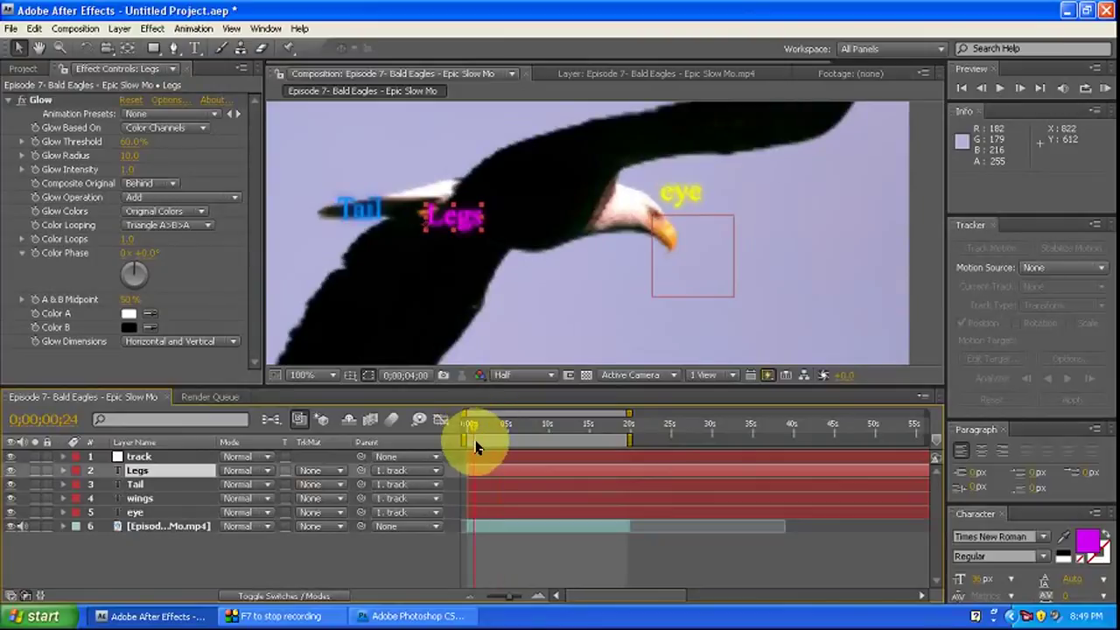
key("space")
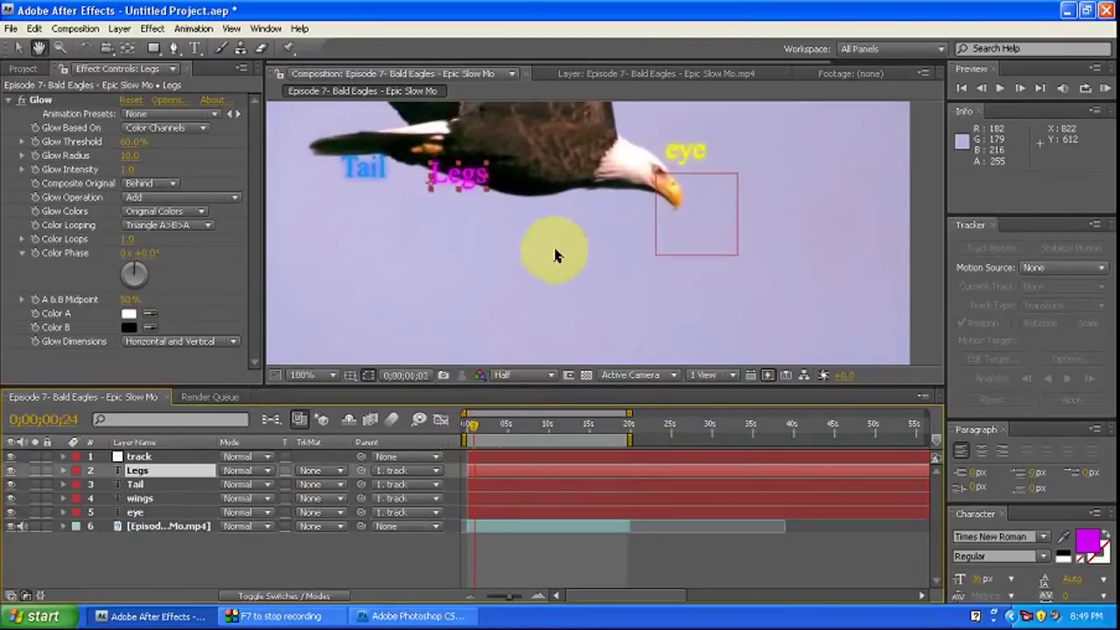
scroll(582, 275, "down", 2)
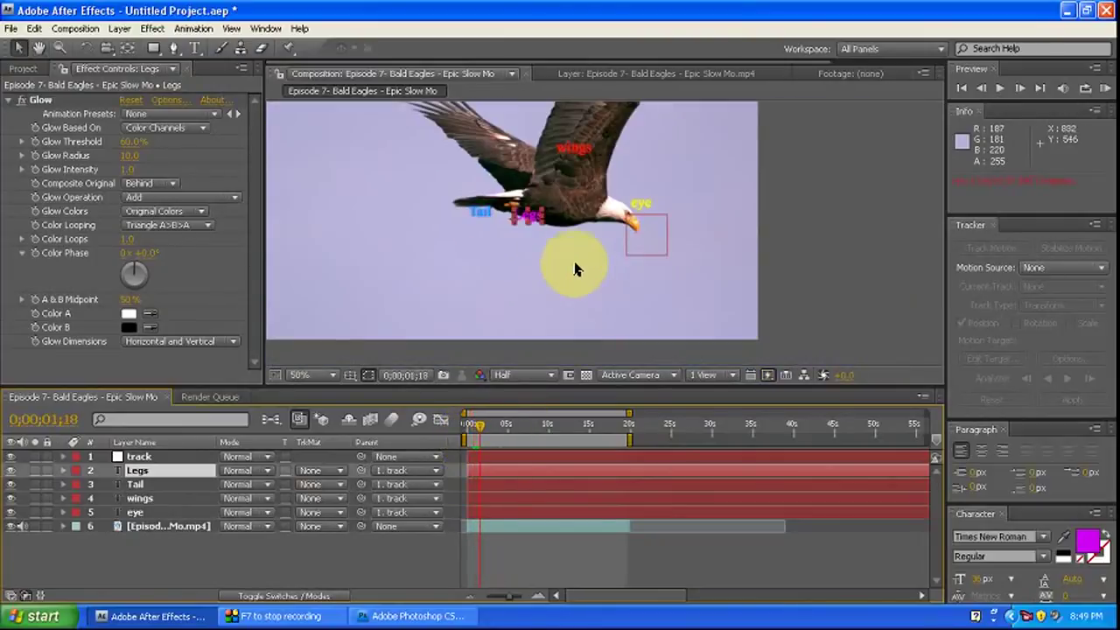
left_click_drag(571, 312, 570, 307)
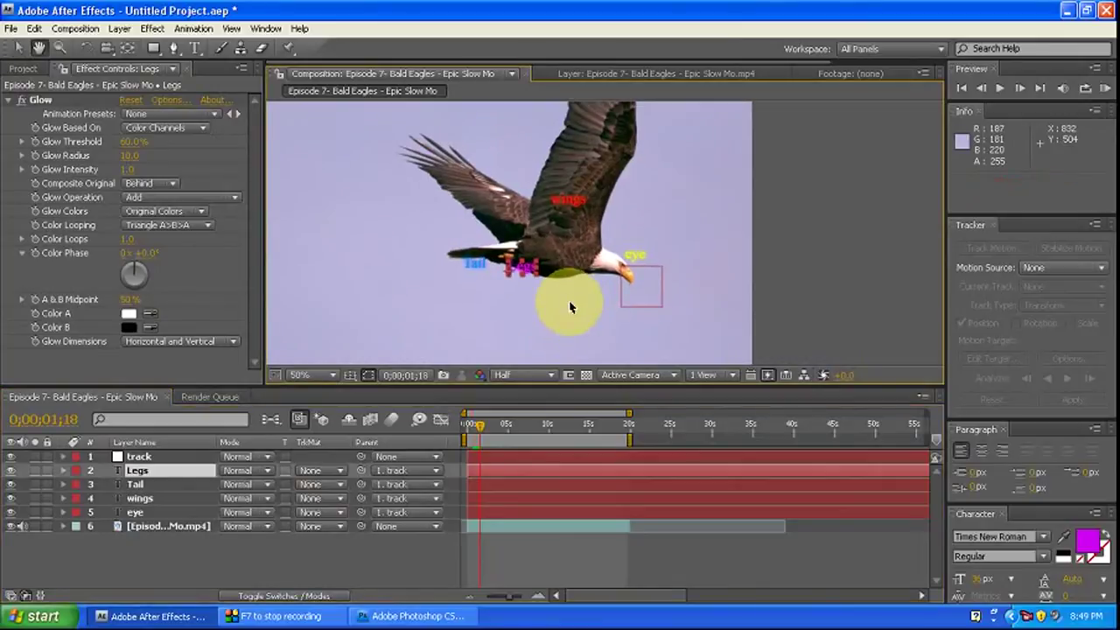
left_click(703, 233)
left_click(732, 223)
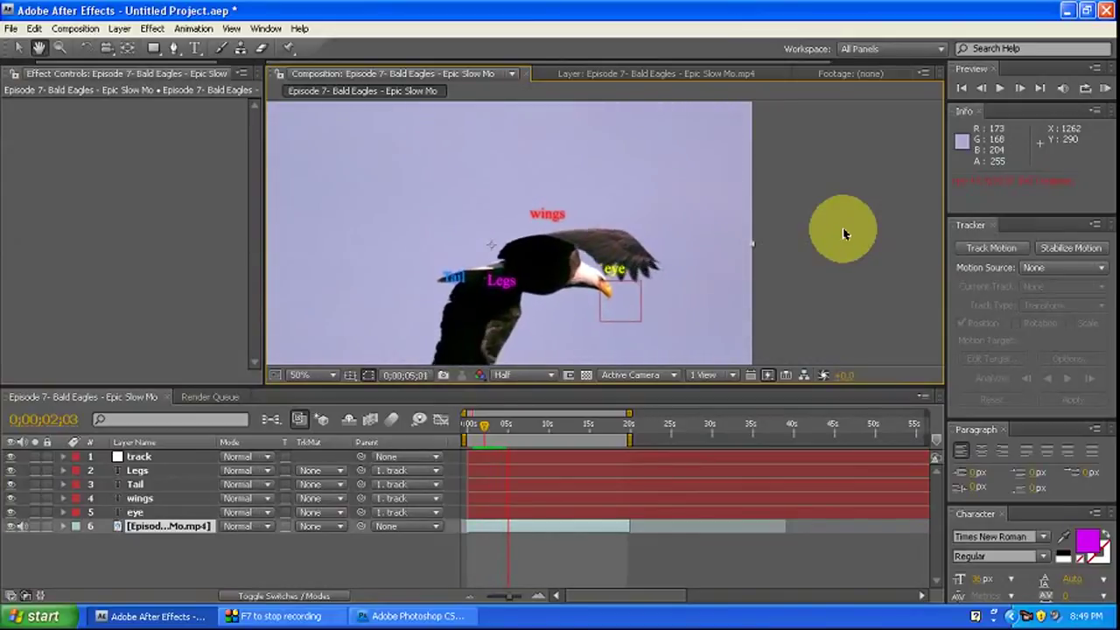
key("space")
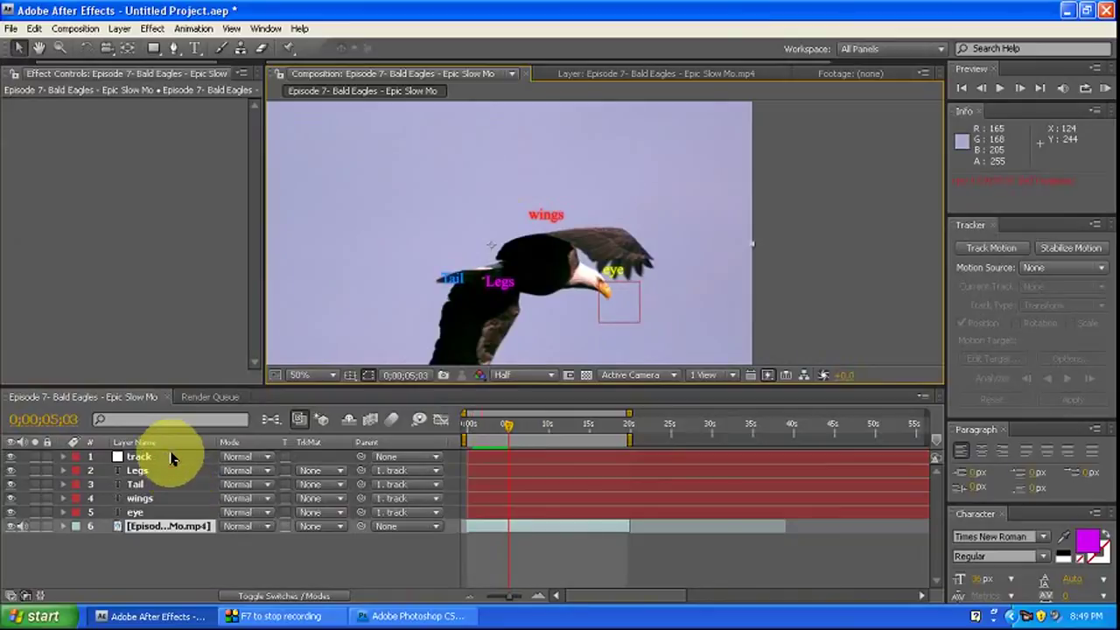
Add CRAZYVIDS.png as layer 2, place it upper-left of the eagle, and parent it to track.
left_click(172, 459)
left_click(22, 68)
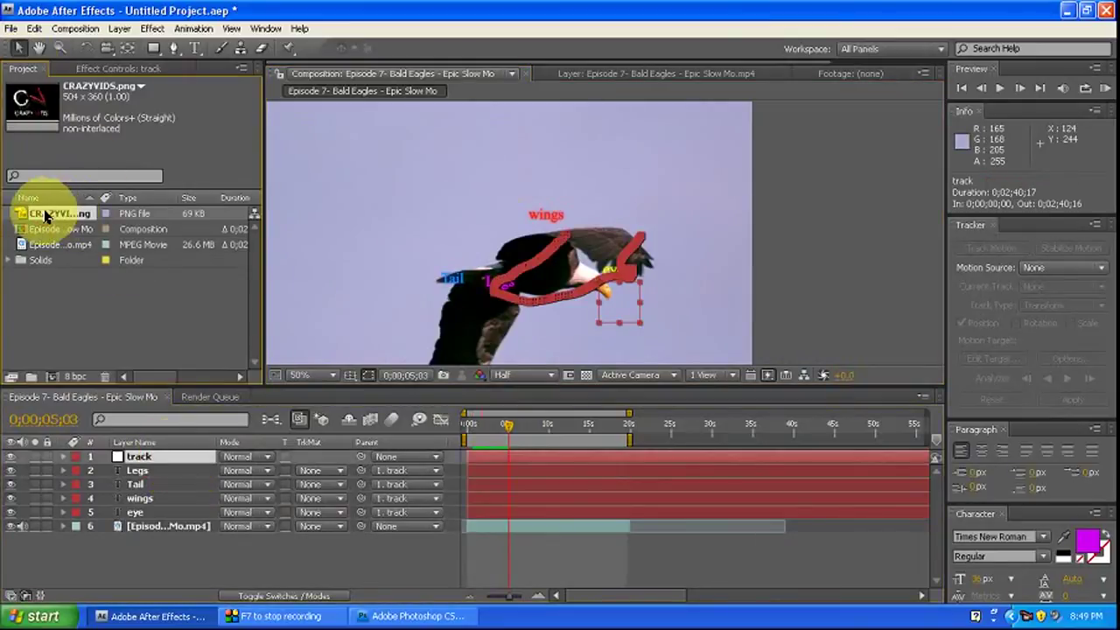
left_click_drag(45, 214, 140, 464)
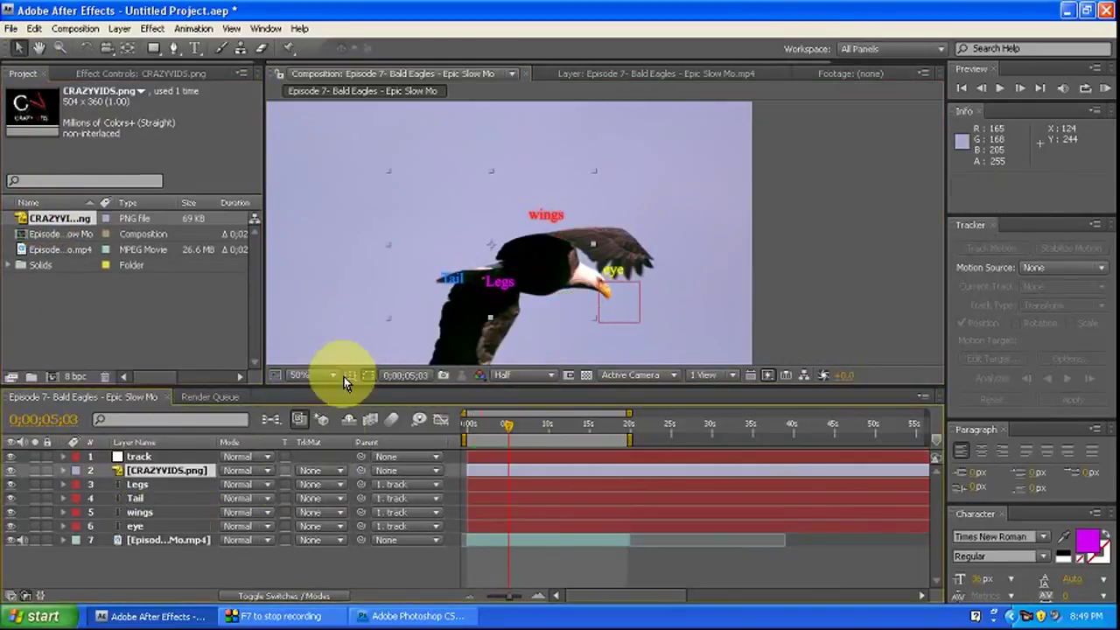
mouse_move(358, 302)
left_mouse_down()
mouse_move(460, 239)
mouse_move(450, 252)
mouse_move(539, 254)
mouse_move(532, 233)
left_mouse_up()
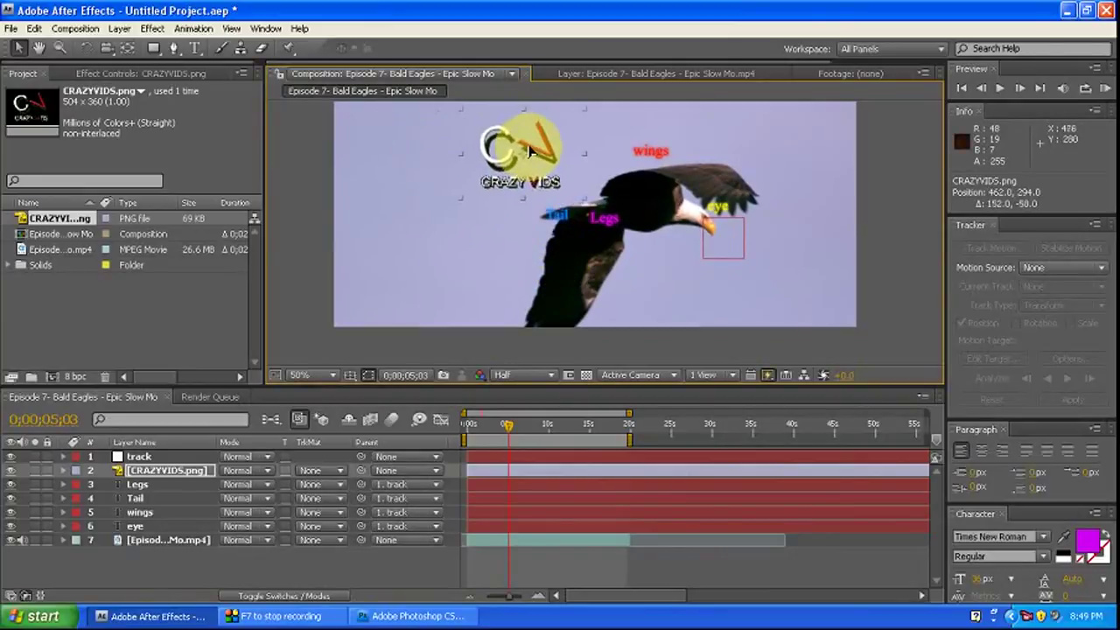
left_click_drag(467, 175, 527, 150)
mouse_move(690, 190)
left_mouse_down()
mouse_move(645, 228)
mouse_move(644, 247)
left_mouse_up()
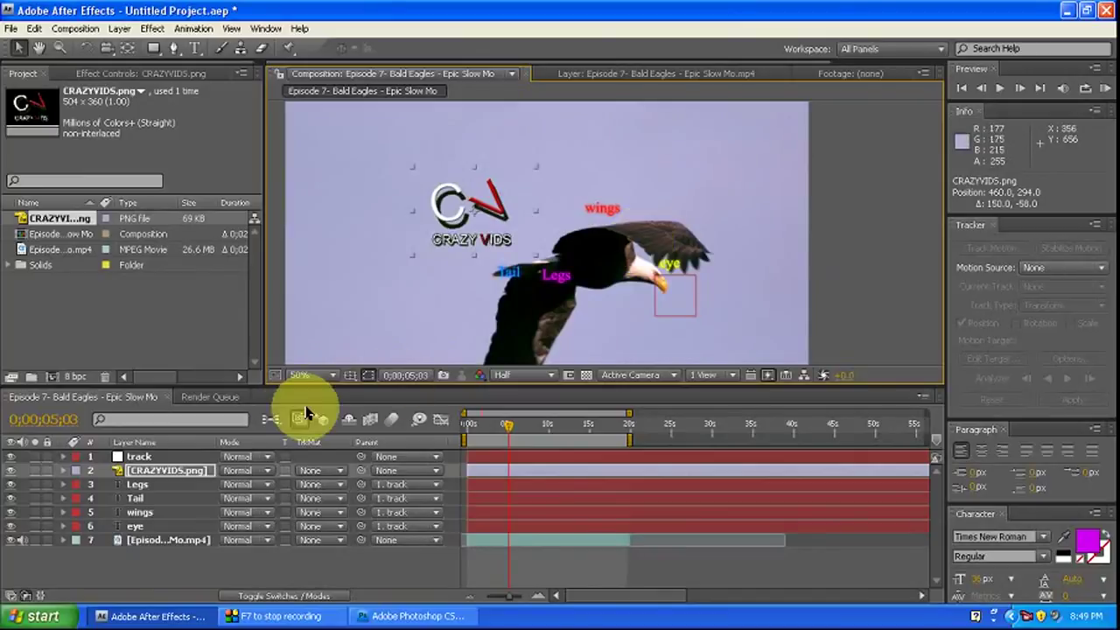
left_click_drag(362, 471, 145, 456)
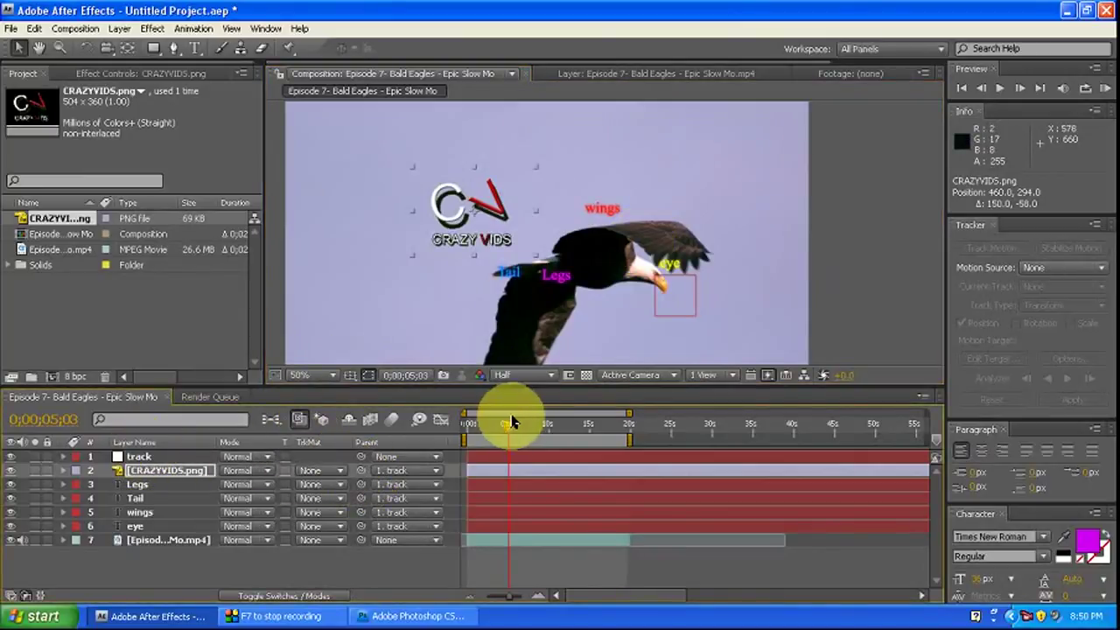
Move the CRAZY VIDS logo to the frame's lower-left and play to confirm it follows the eagle.
left_click(473, 438)
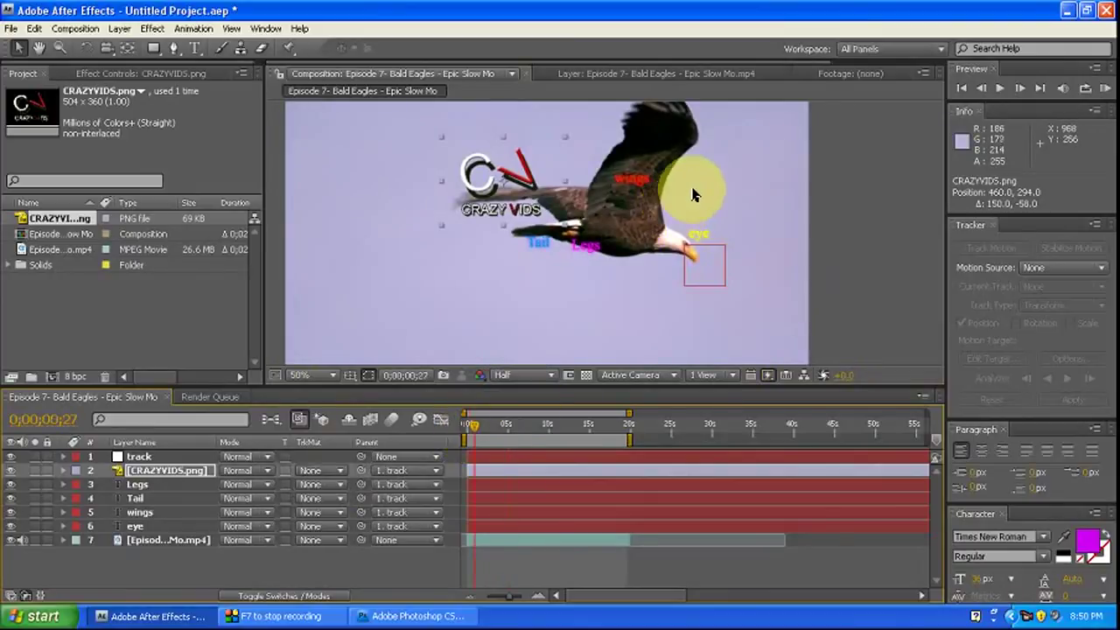
left_click_drag(691, 194, 639, 210)
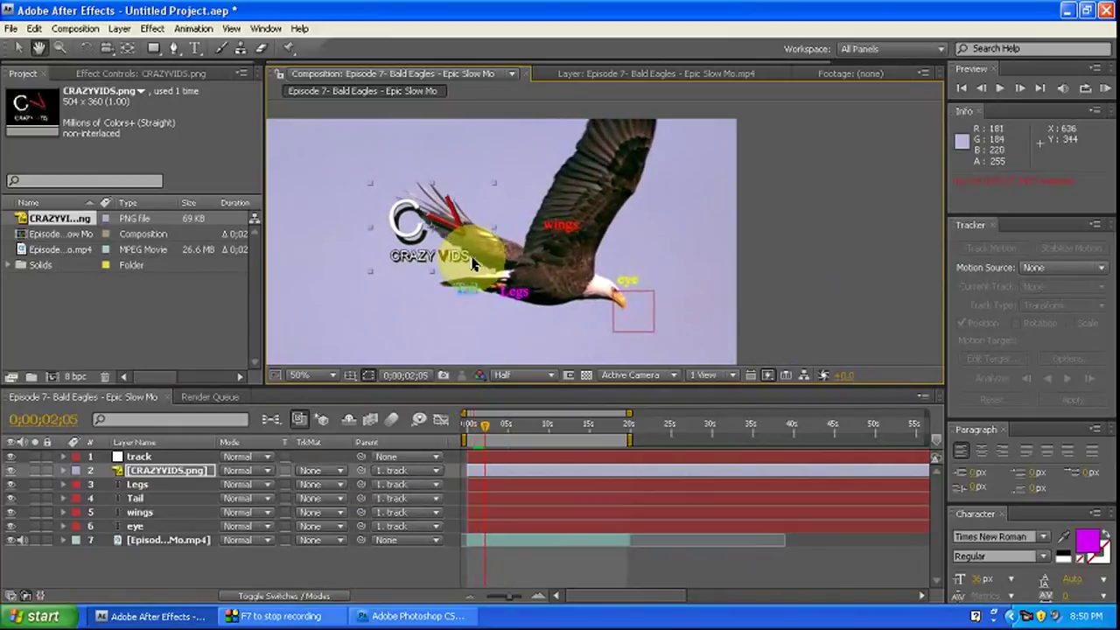
key("v")
left_click_drag(366, 256, 309, 304)
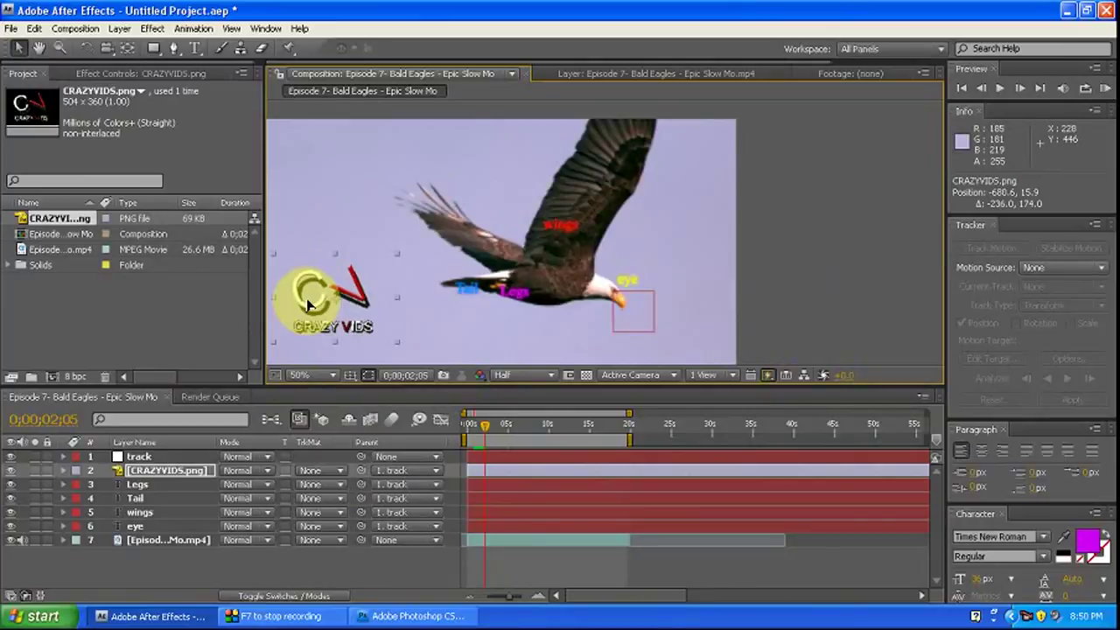
key("space")
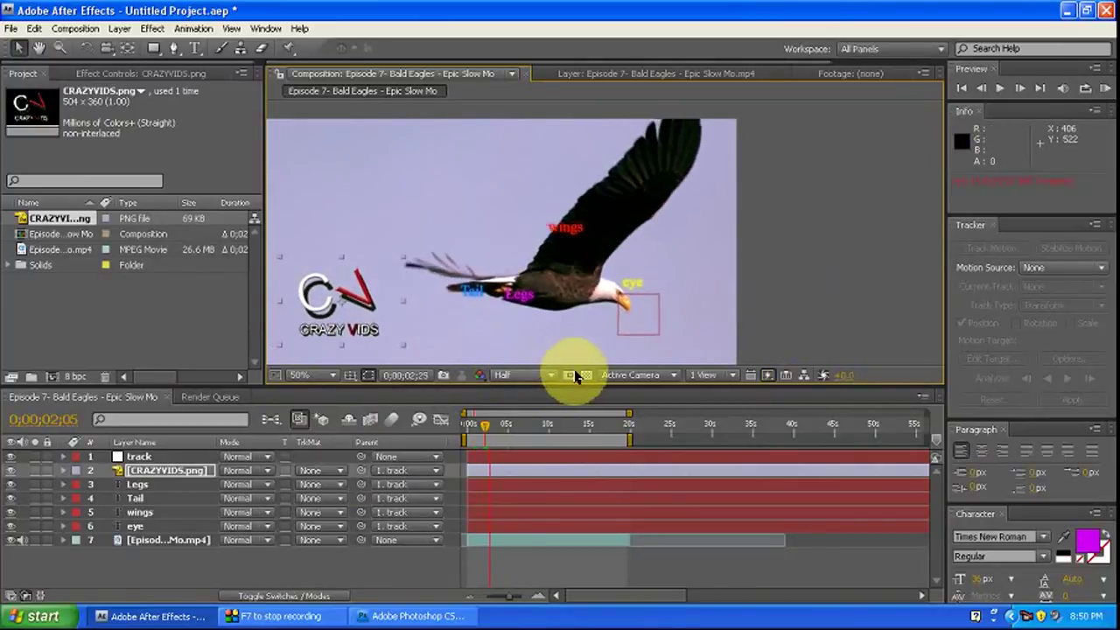